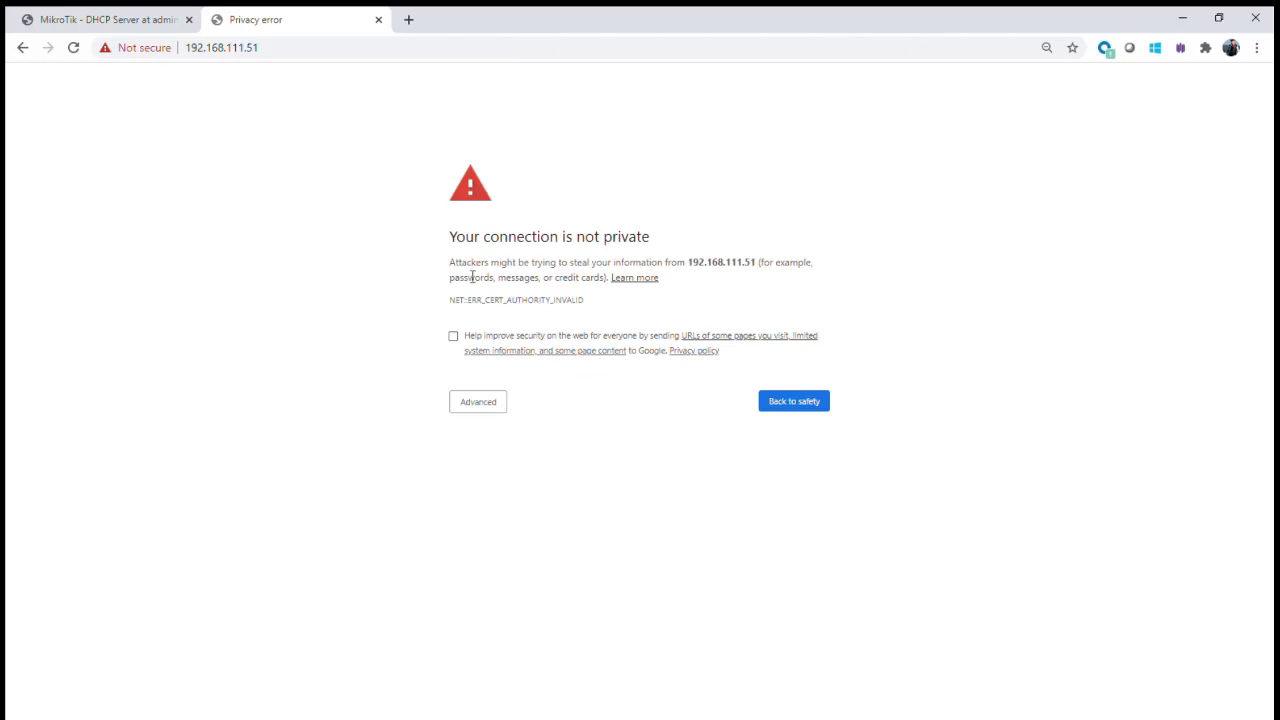
- Bypass Chrome's certificate warning to load the controller's Initialization page at 192.168.111.51
left_click(484, 404)
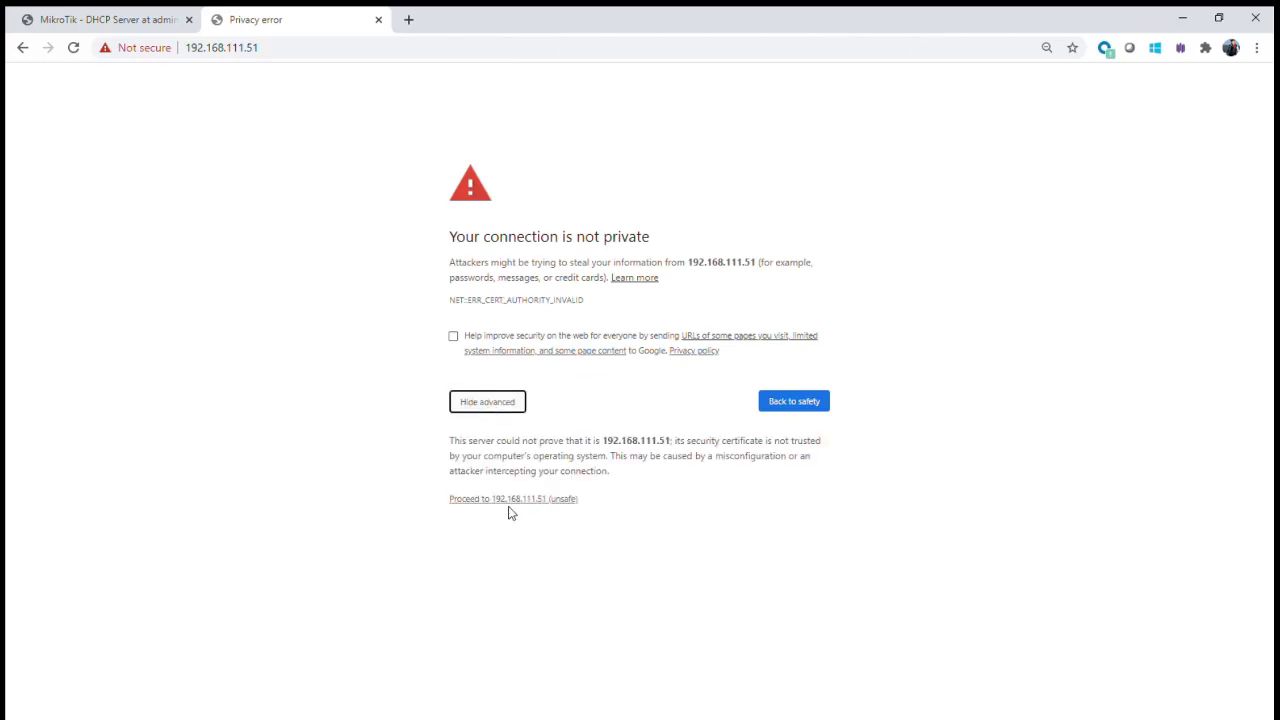
left_click(510, 499)
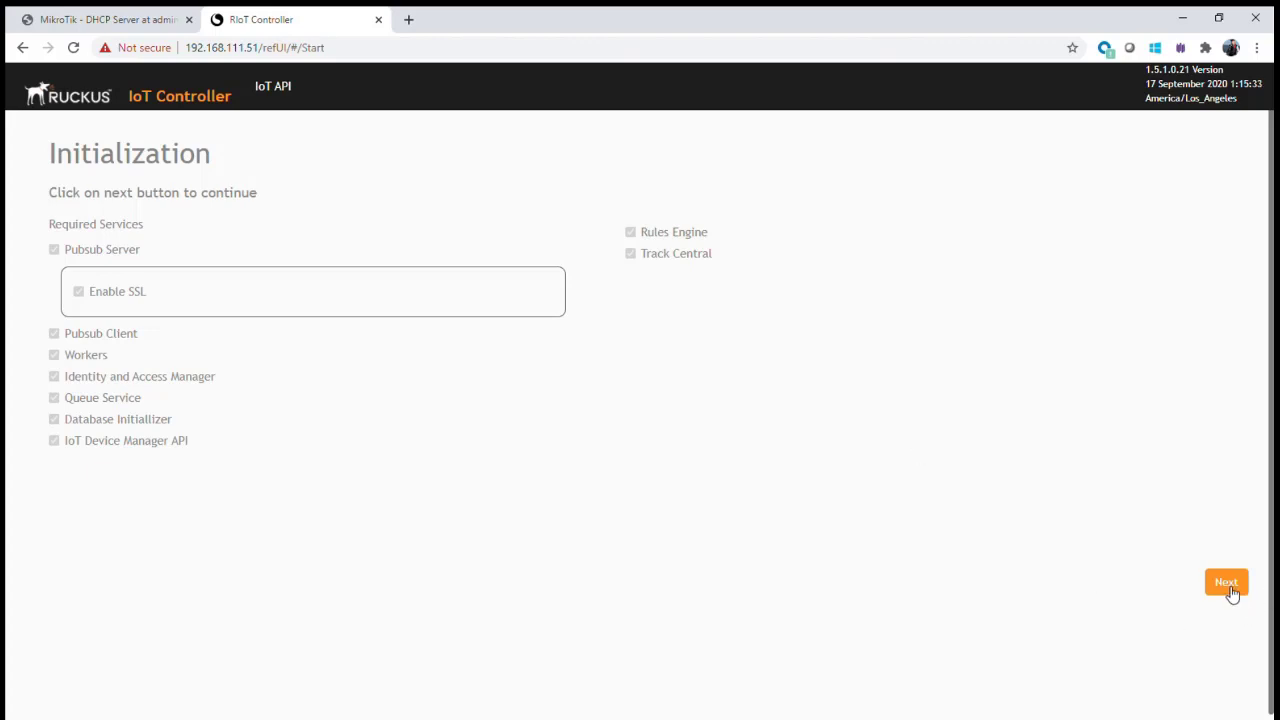
- Advance to the VM configuration step and replace hostname vriot with RIOT_PRIMARY
left_click(1230, 590)
left_click(91, 268)
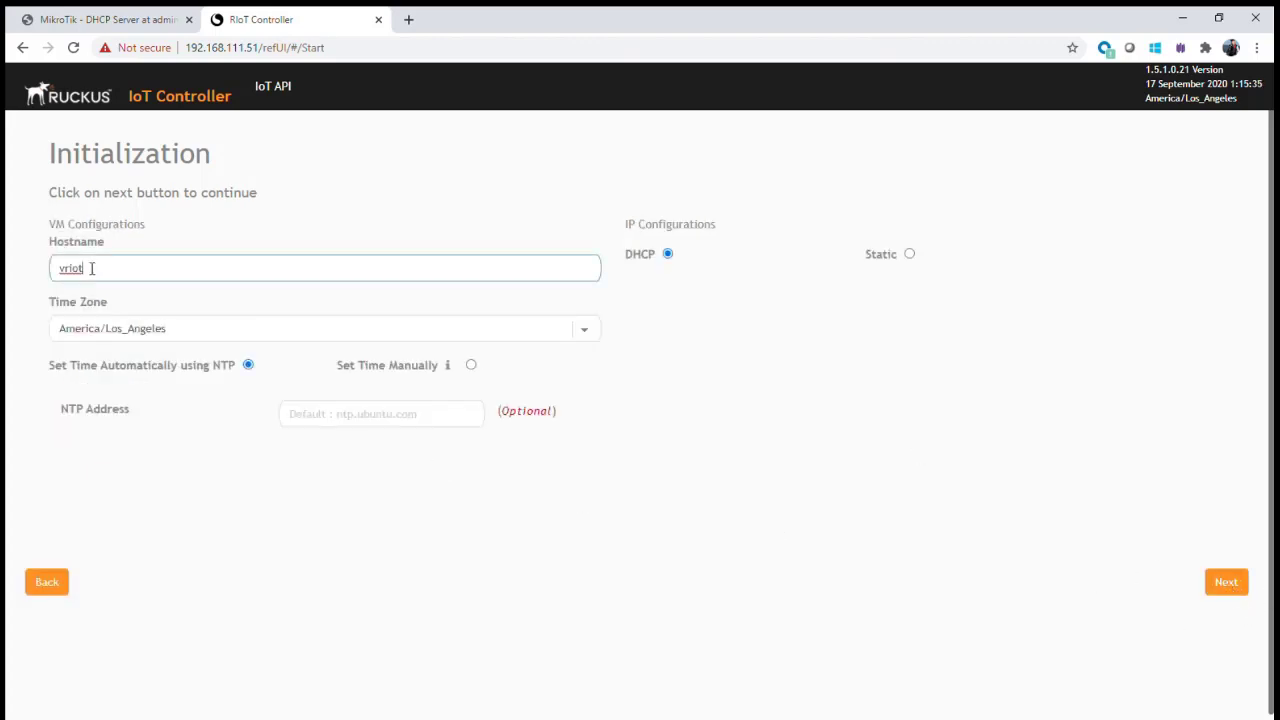
left_click_drag(91, 268, 20, 268)
type("RIOT_")
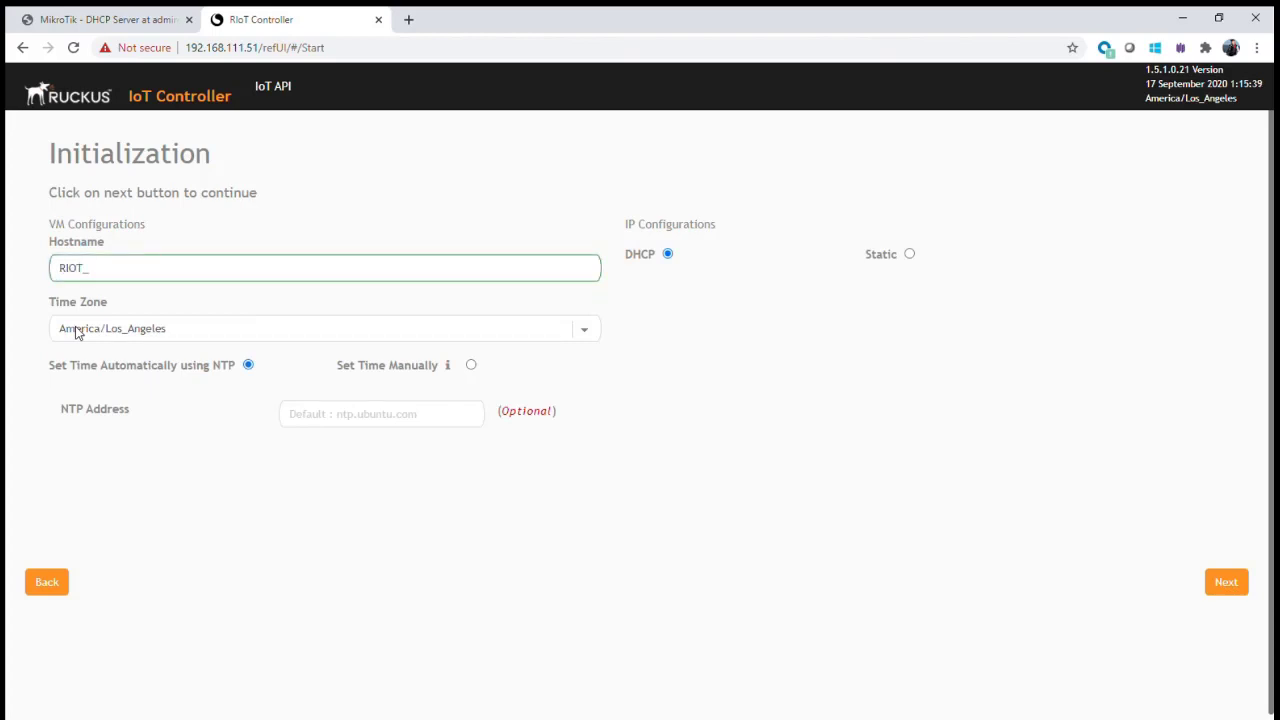
type("PRIMARY")
- Set the time zone to Europe/London and choose Static IP configuration
key("Tab")
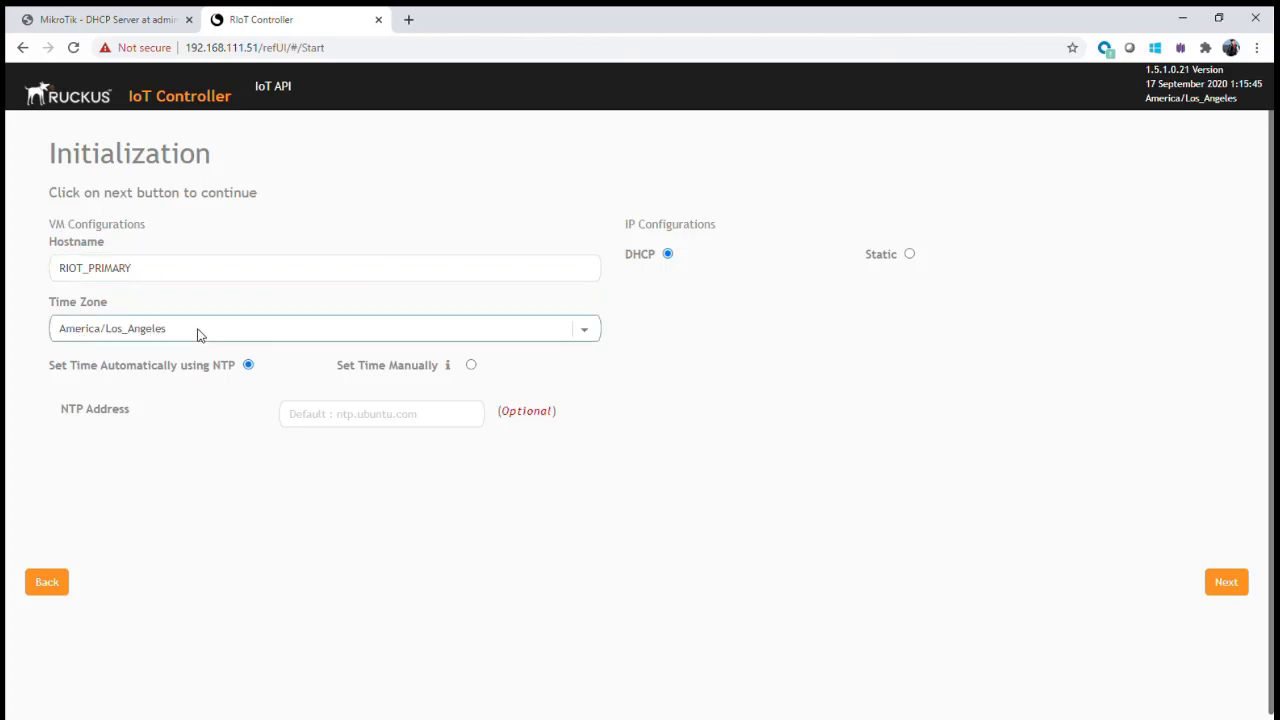
key("e")
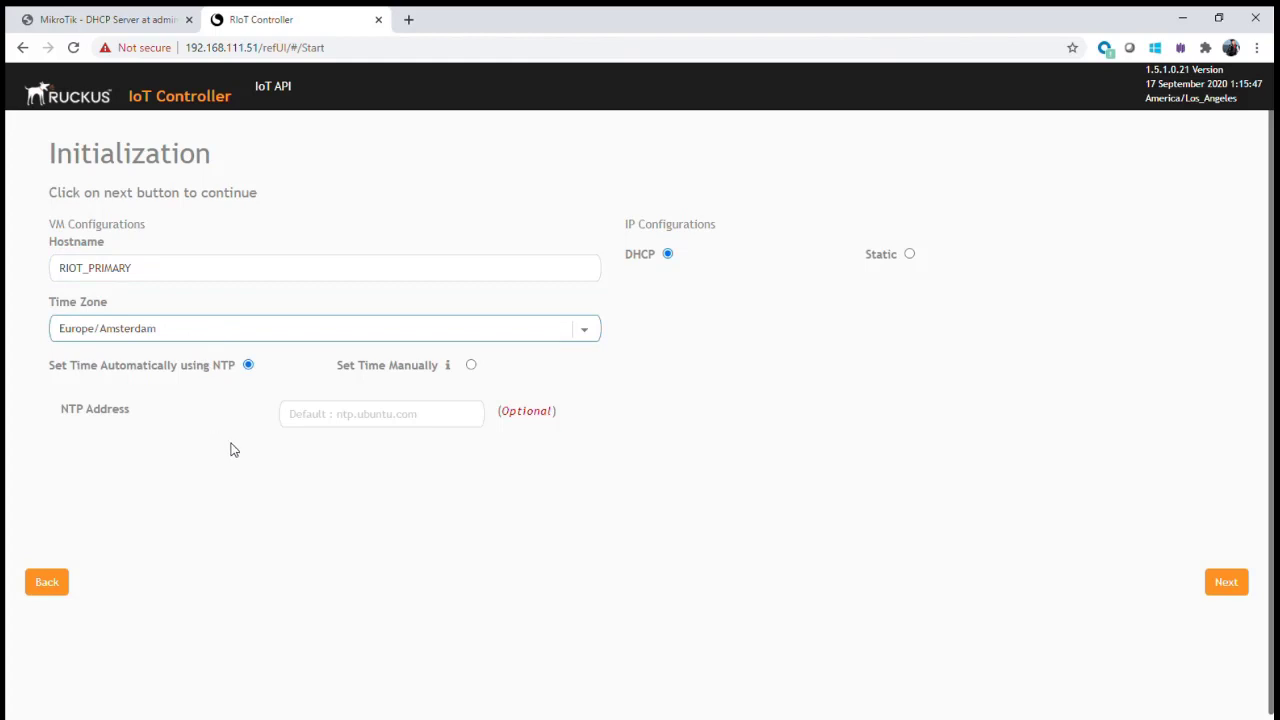
type("europe/l")
left_click(910, 256)
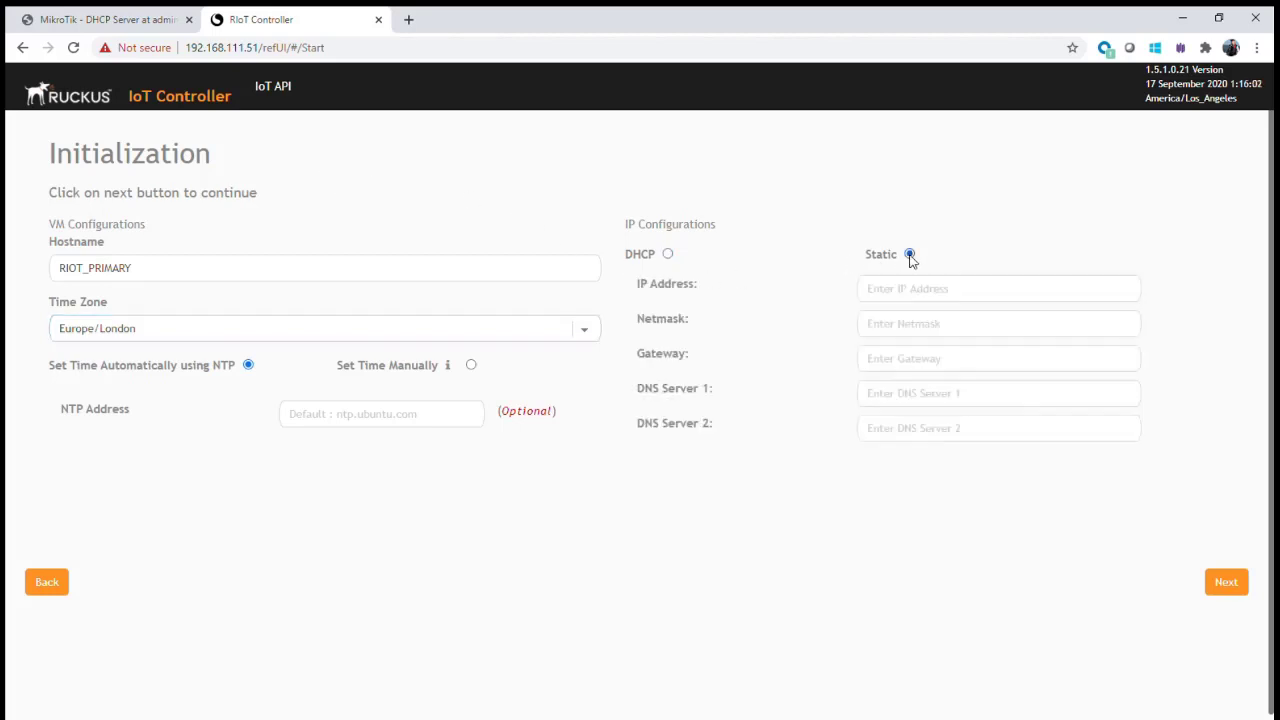
- Enter IP 192.168.111.51, netmask 255.255.255.0, and gateway and DNS 192.168.111.254
left_click(944, 290)
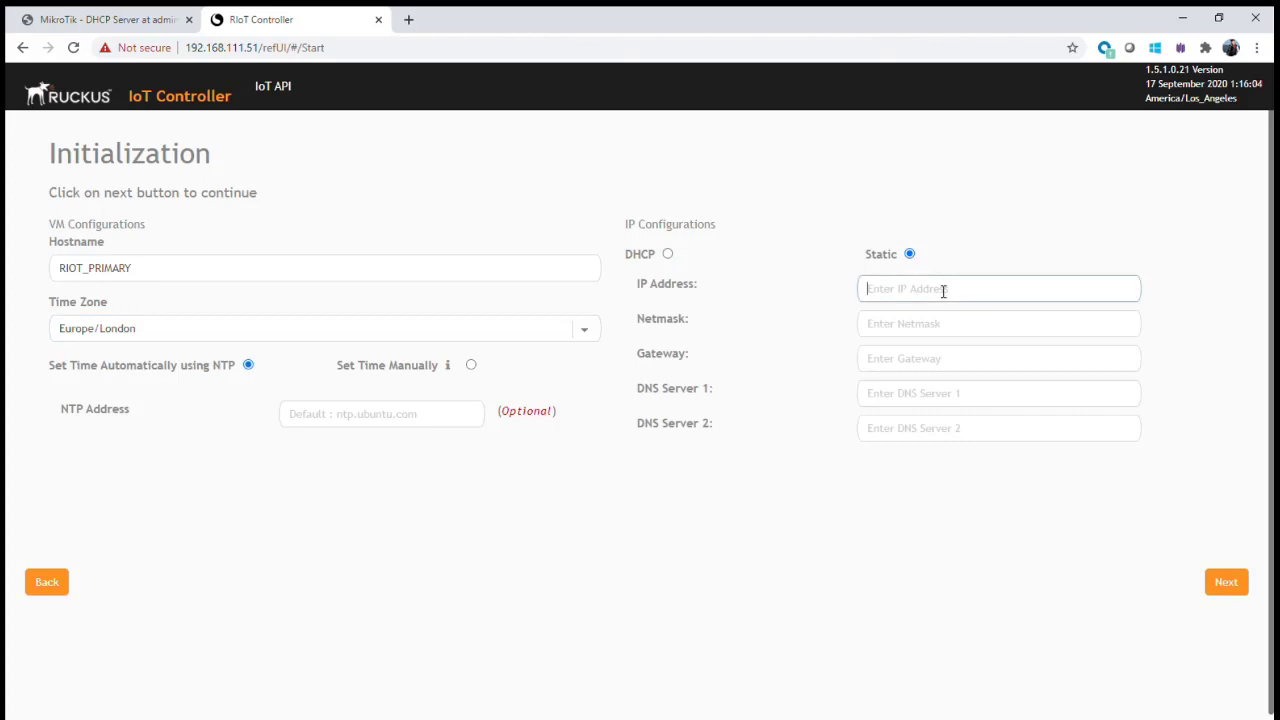
type("192")
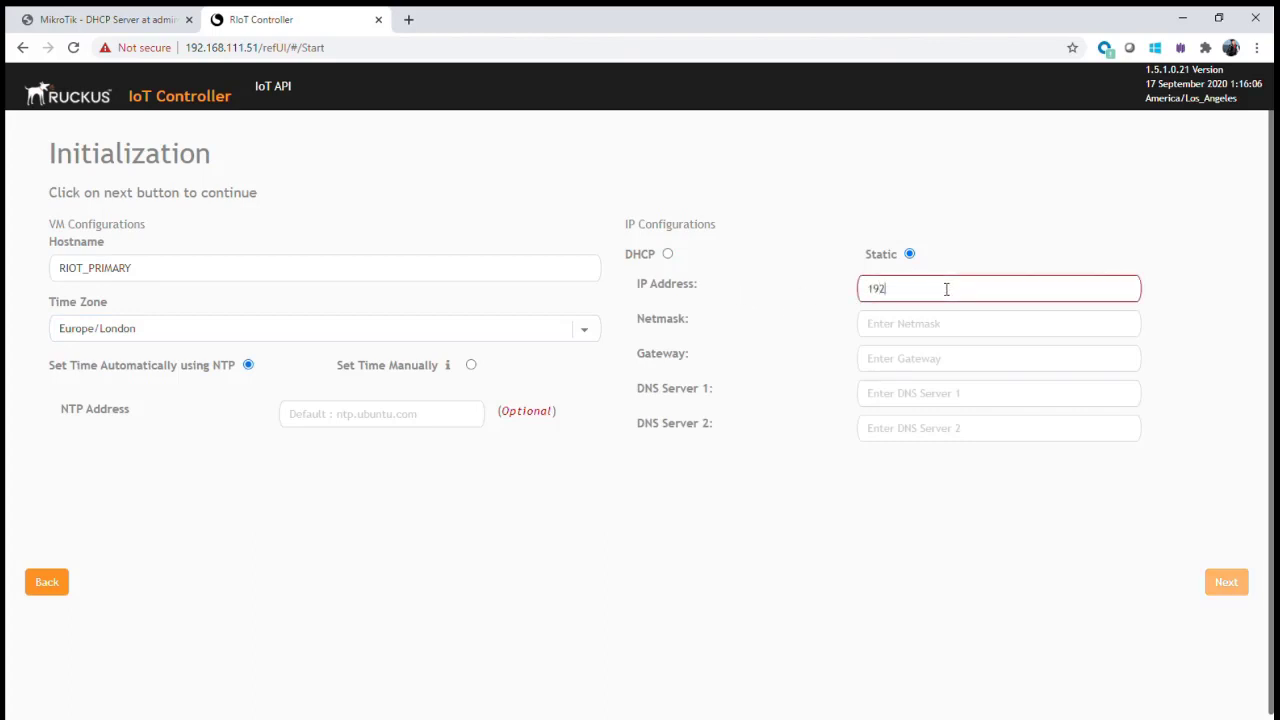
type(".168.111.51")
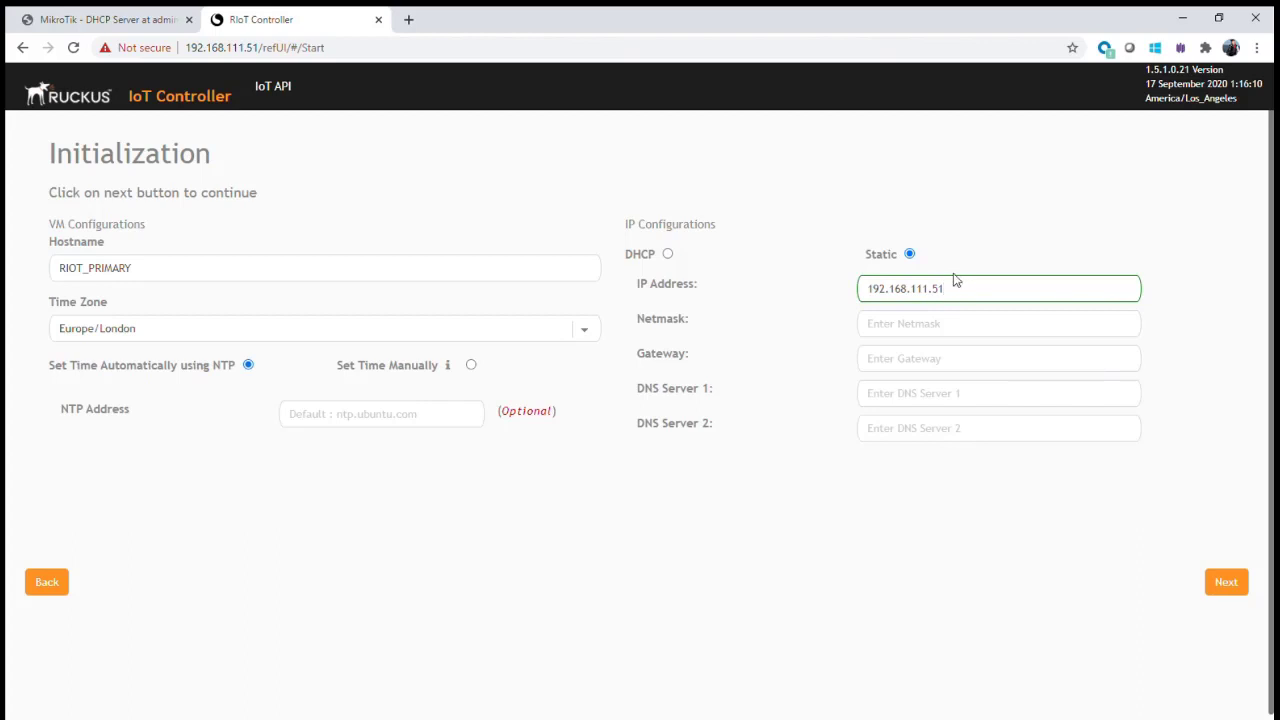
left_click(902, 326)
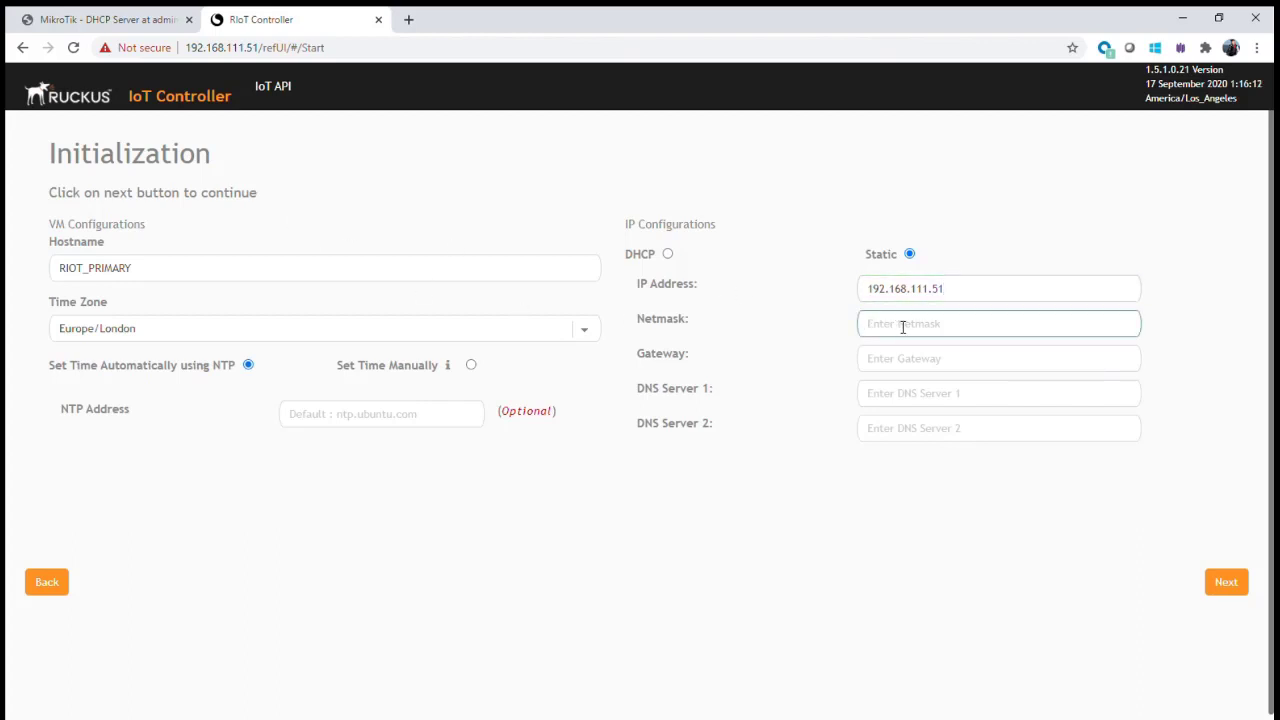
type("255.255.2")
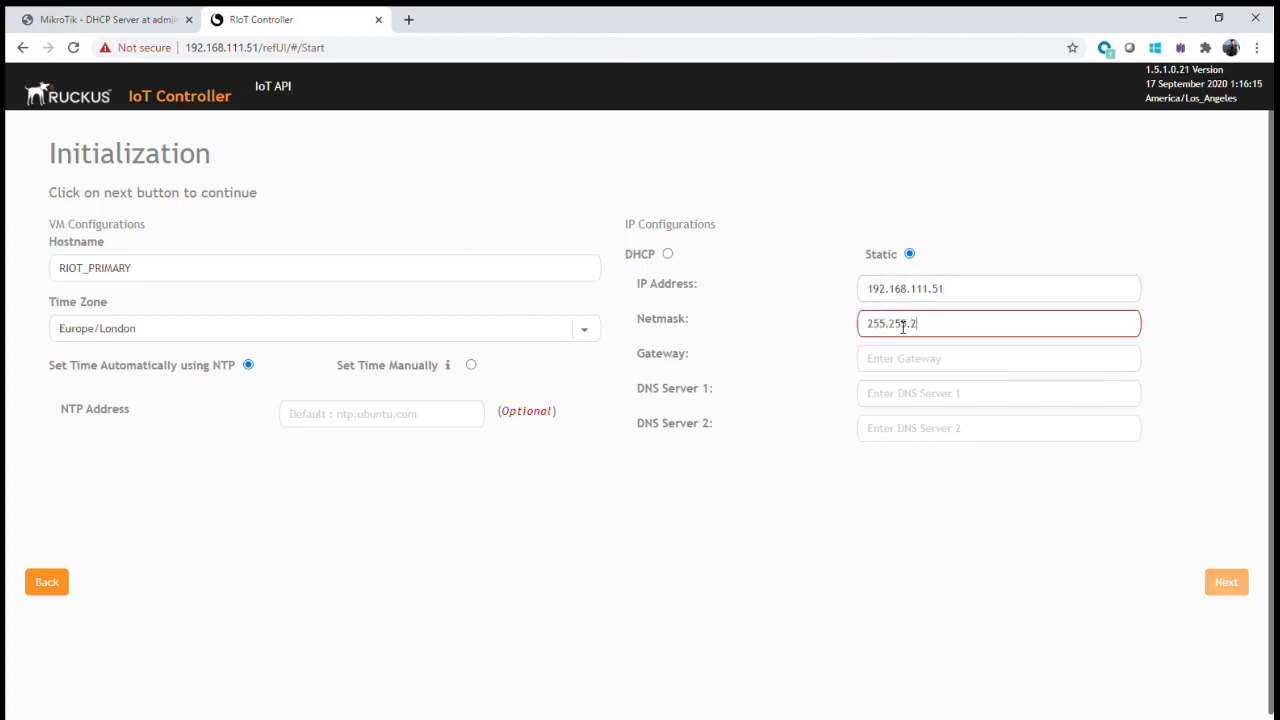
type("55.0")
left_click(898, 368)
type("192.168.111.254")
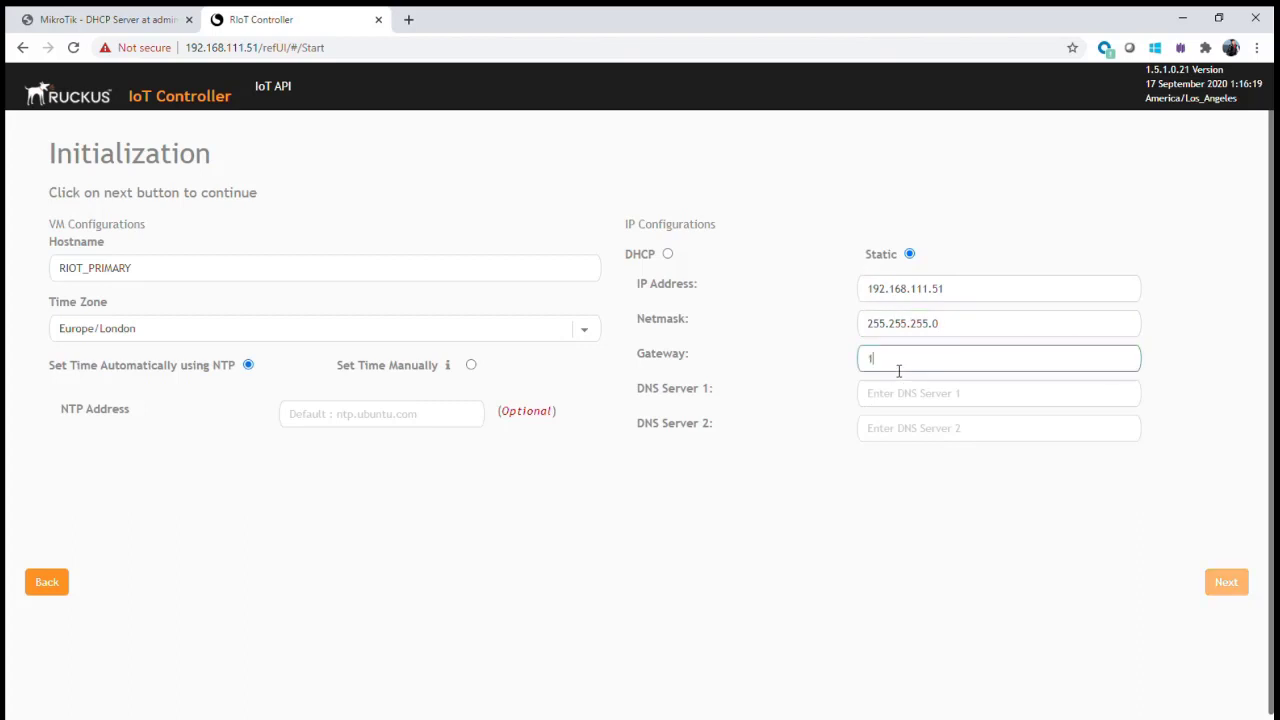
left_click(949, 394)
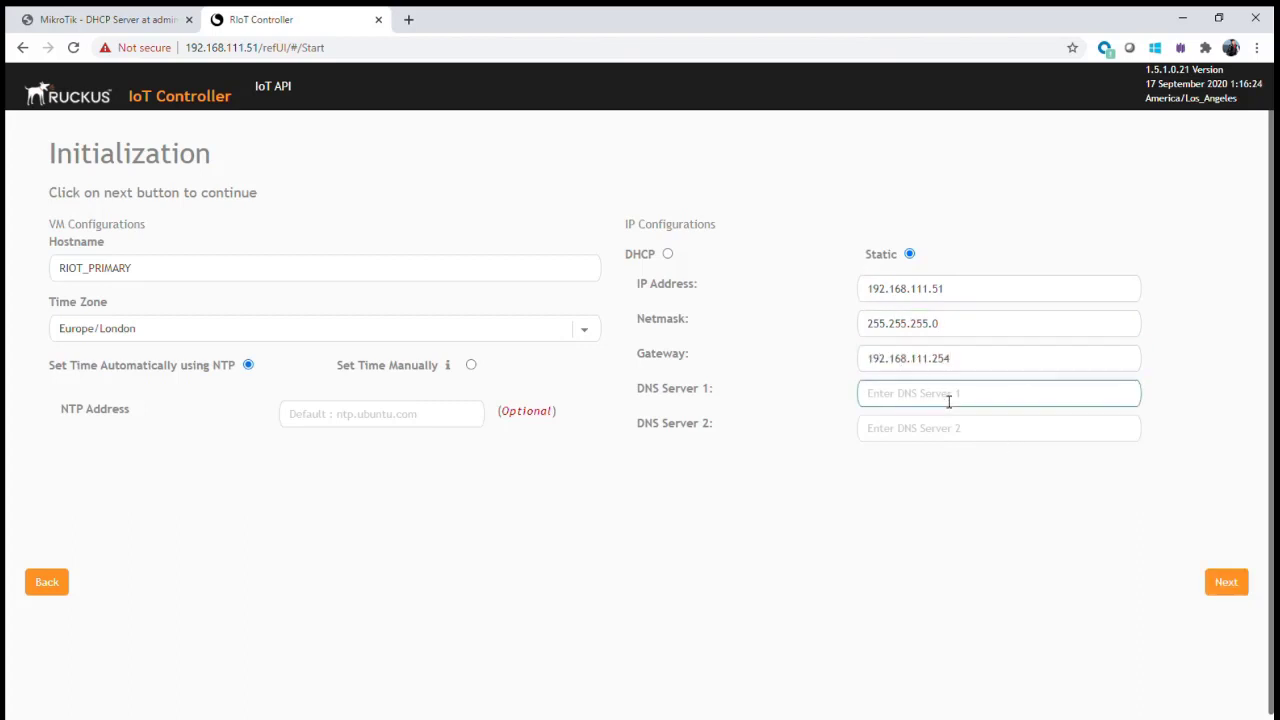
type("192.168.111.254")
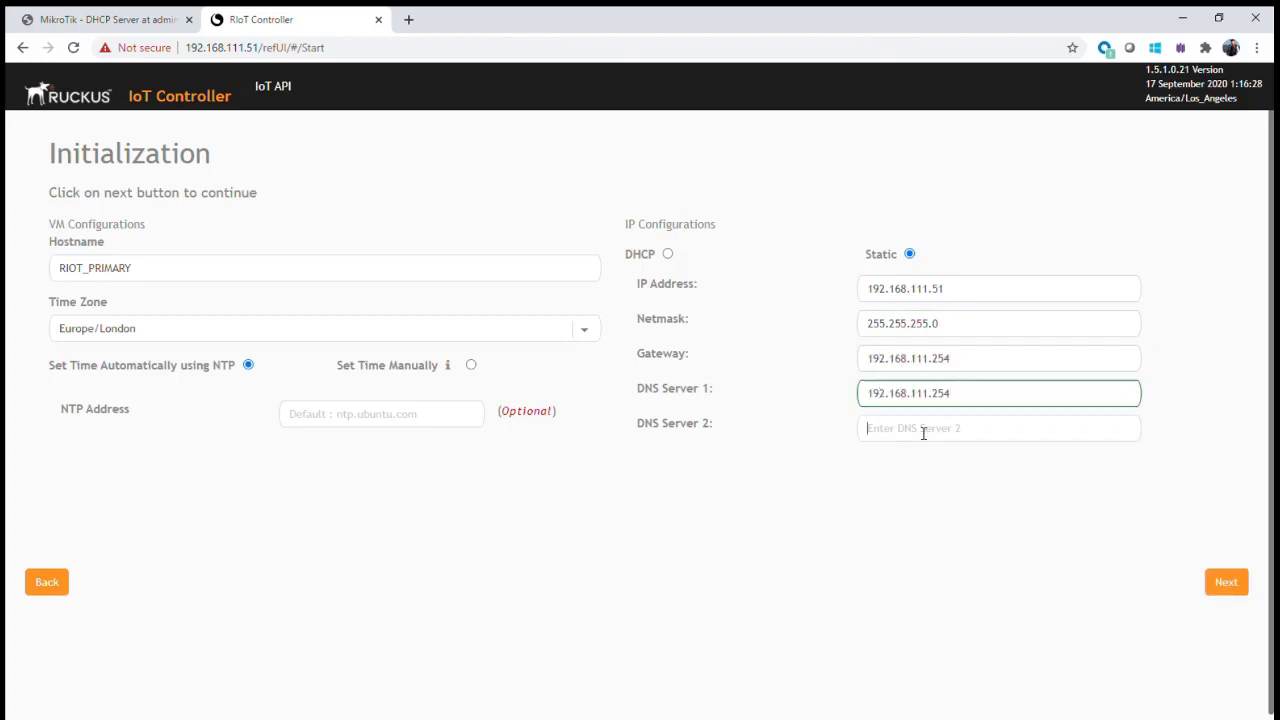
- Set the NTP address to time.google.com and continue to the password step
left_click(920, 429)
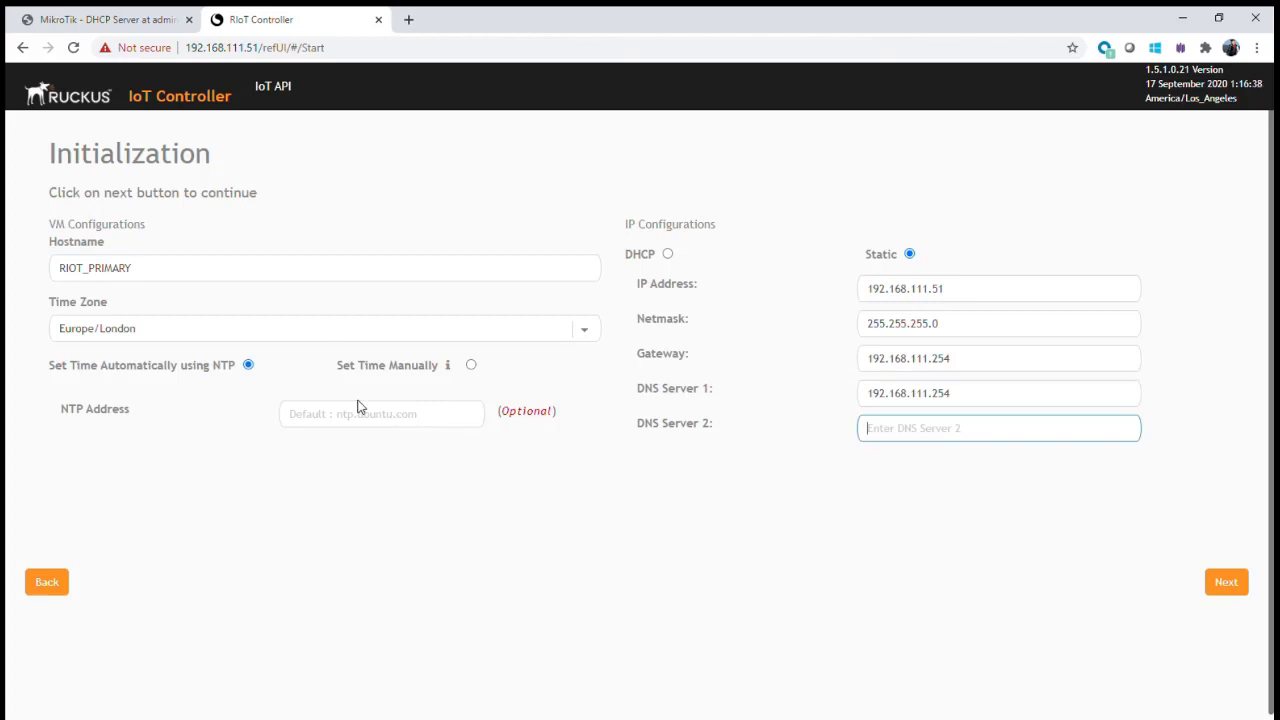
left_click(348, 419)
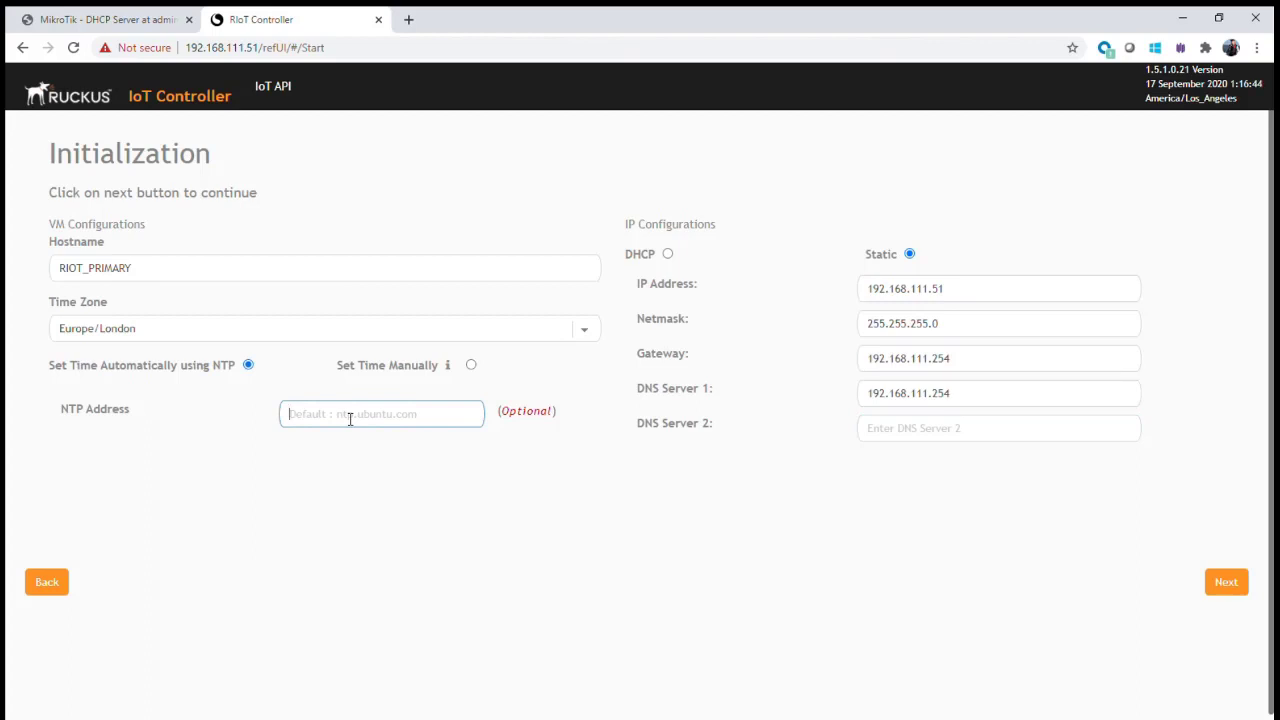
type("time.google.com")
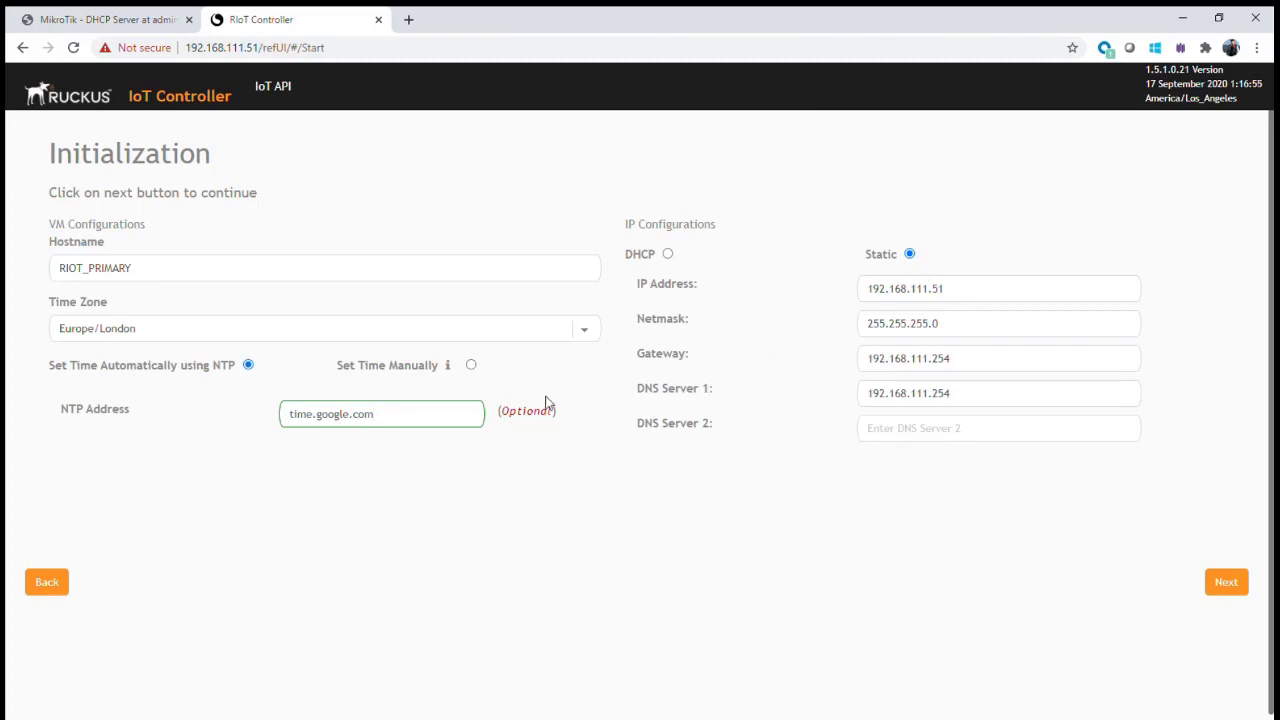
left_click(1226, 582)
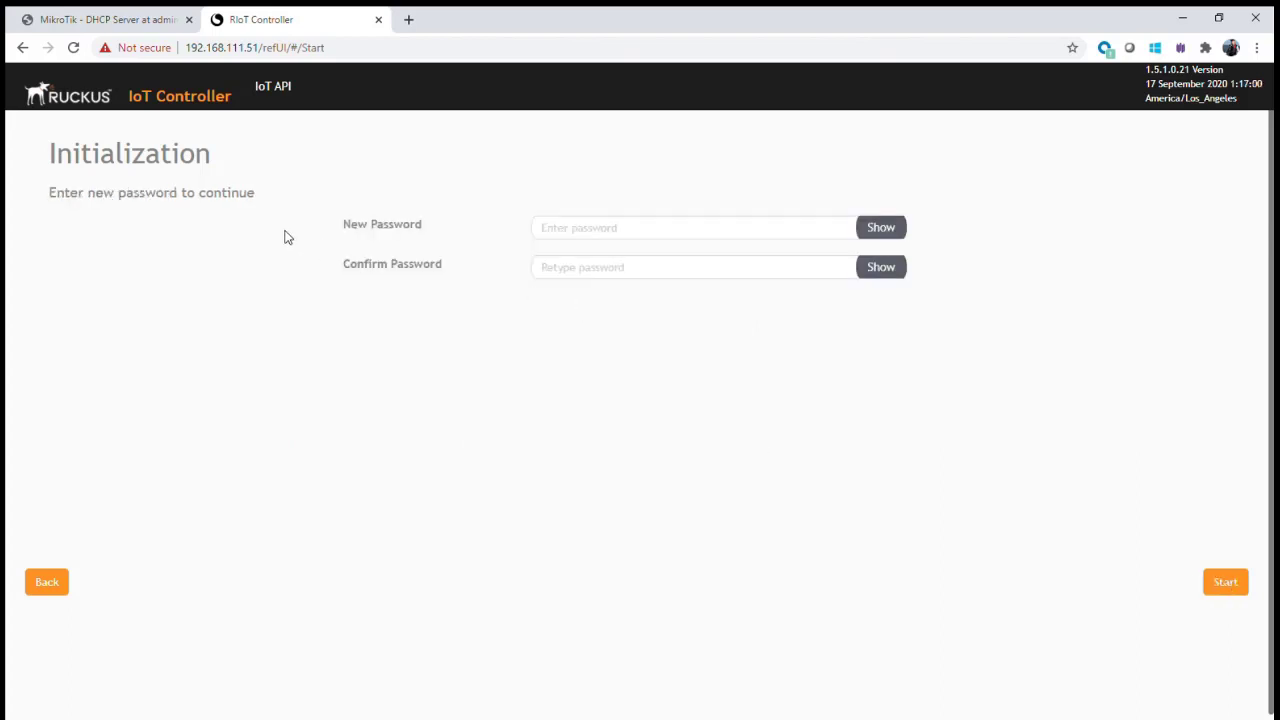
- Enter and confirm a new controller password, start initialization, and accept the EULA
left_click(601, 235)
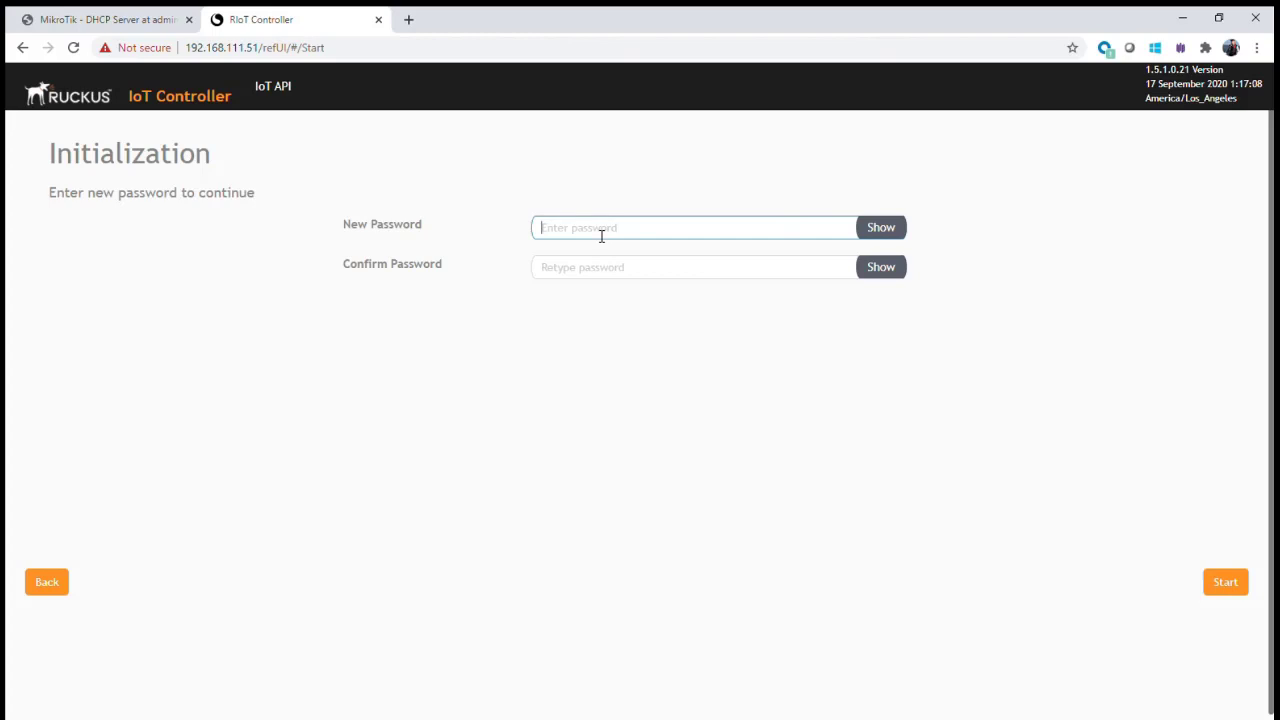
type("********")
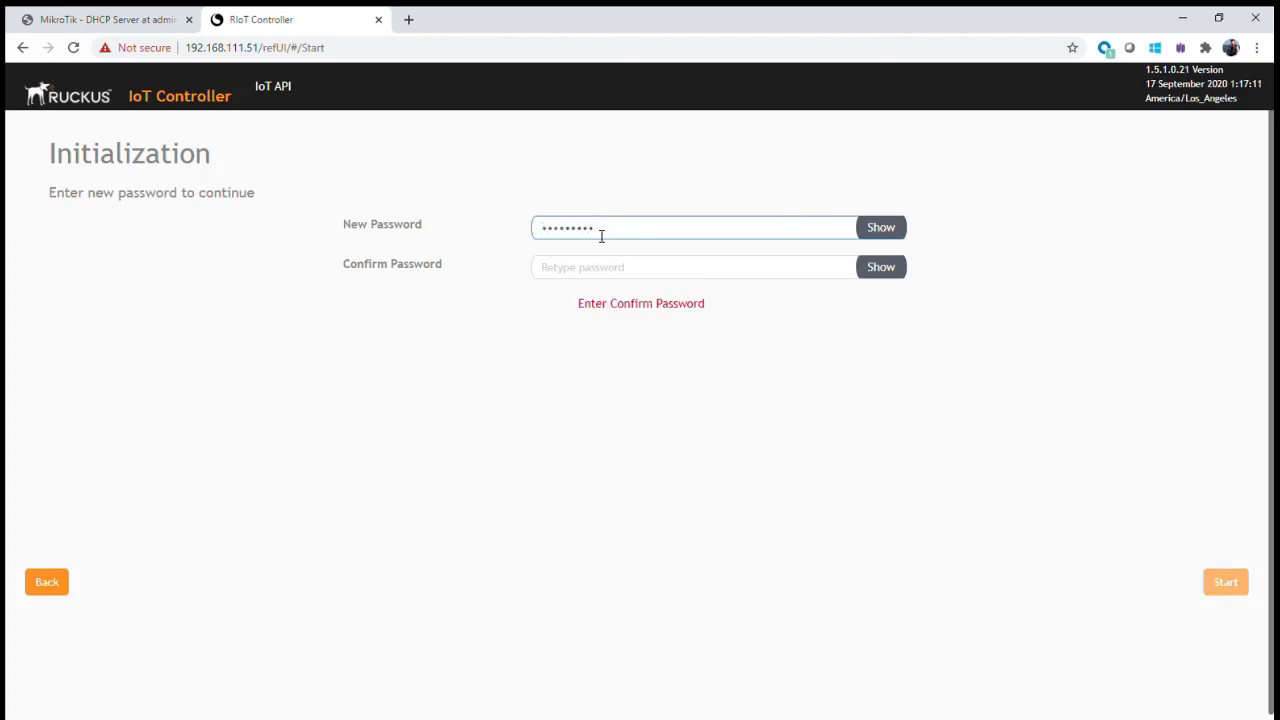
key("Tab")
type("*********")
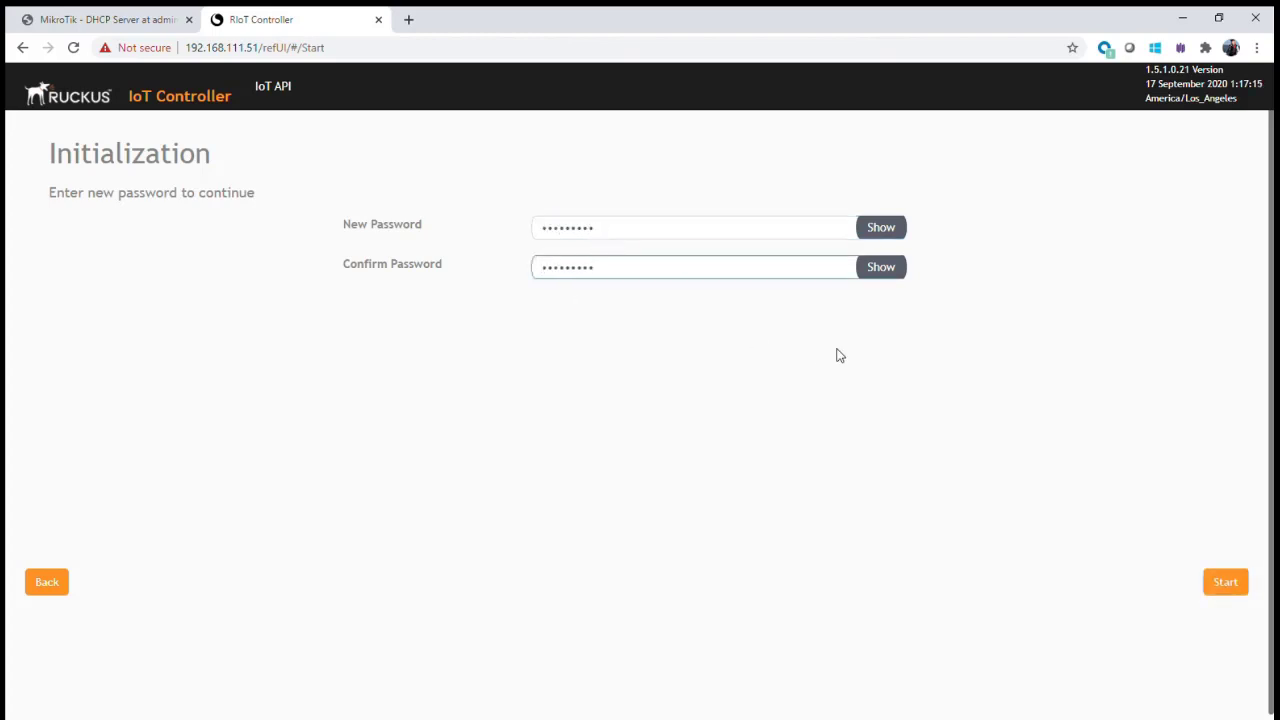
left_click(1236, 584)
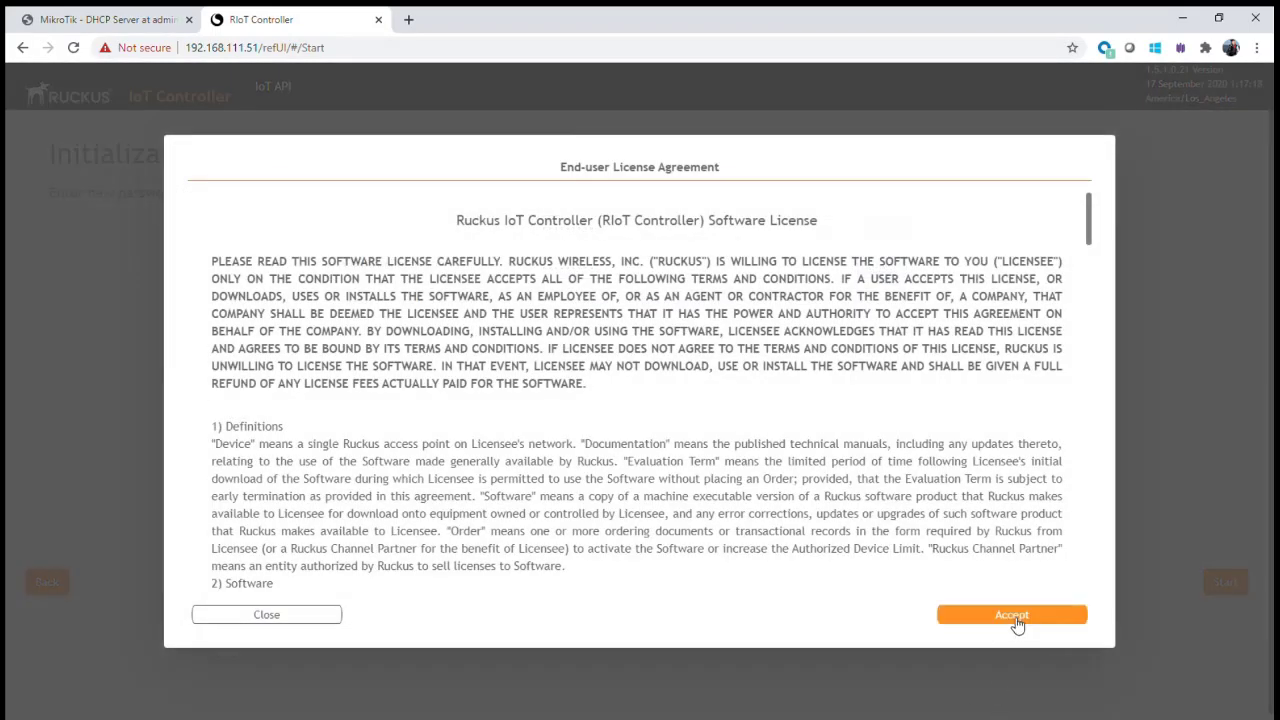
left_click(1013, 616)
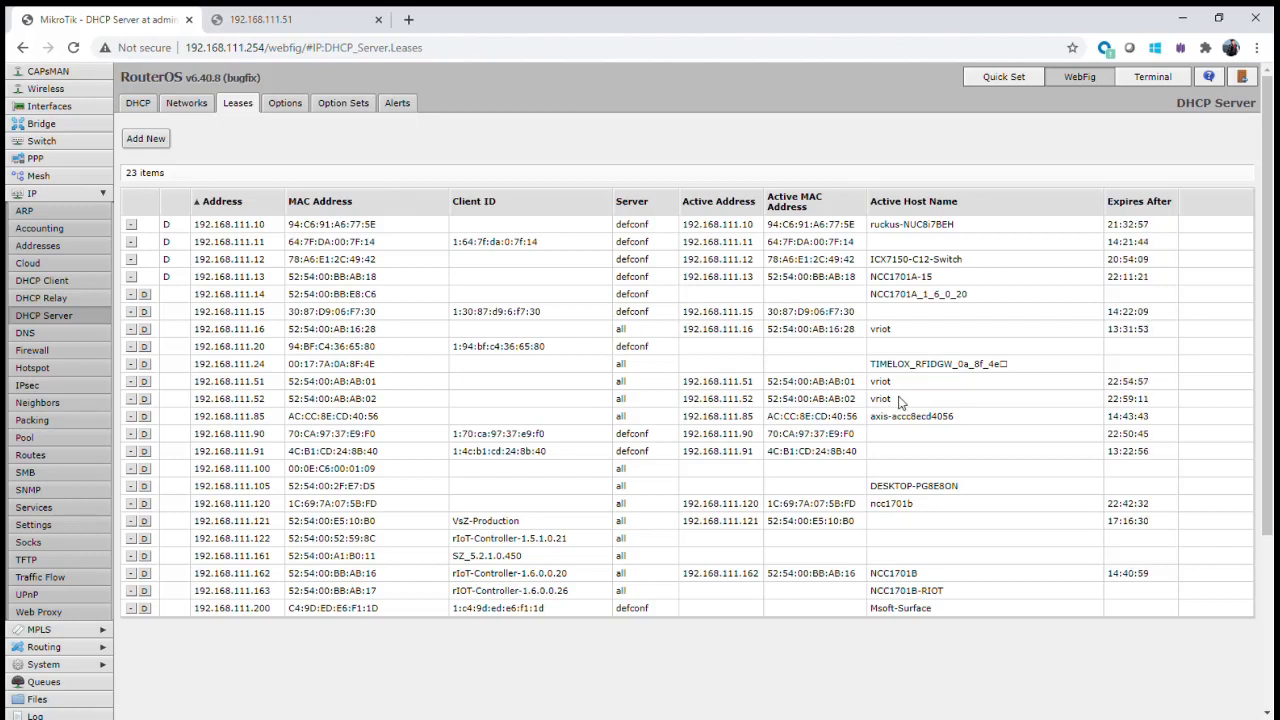
- Load 192.168.111.52 in a new tab and bypass its certificate warning
left_click(409, 19)
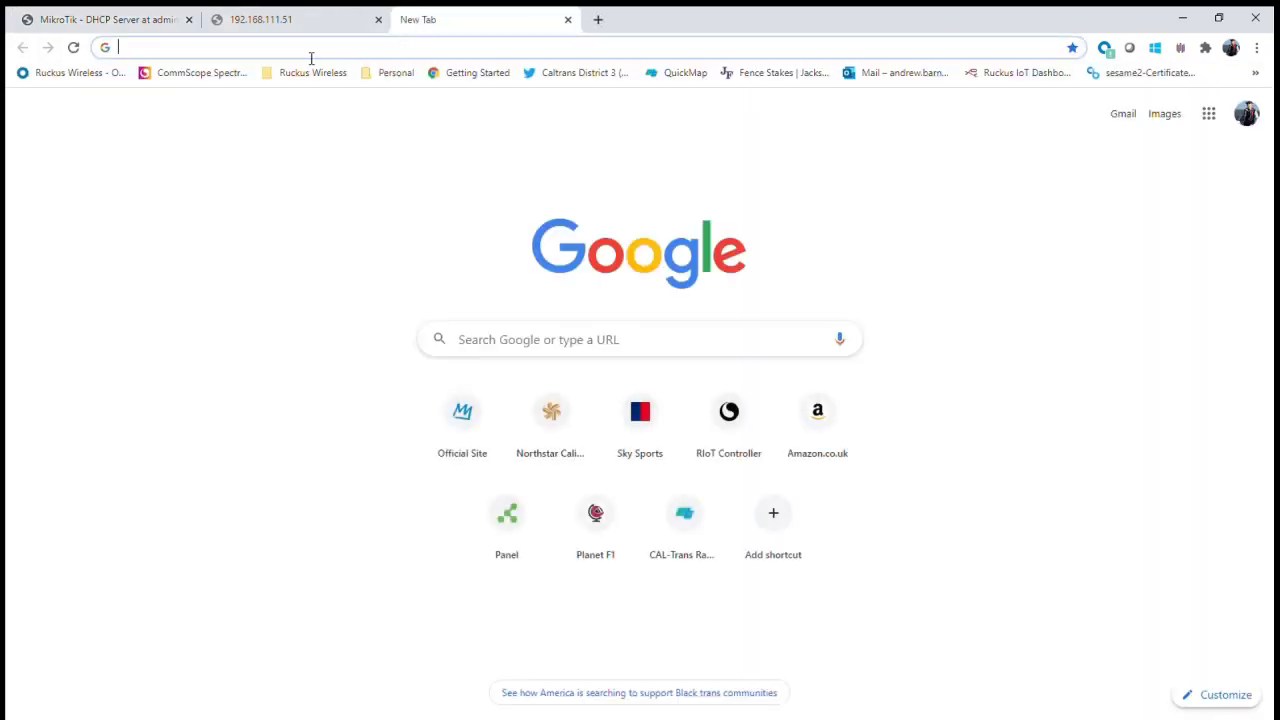
type("192.168.111.")
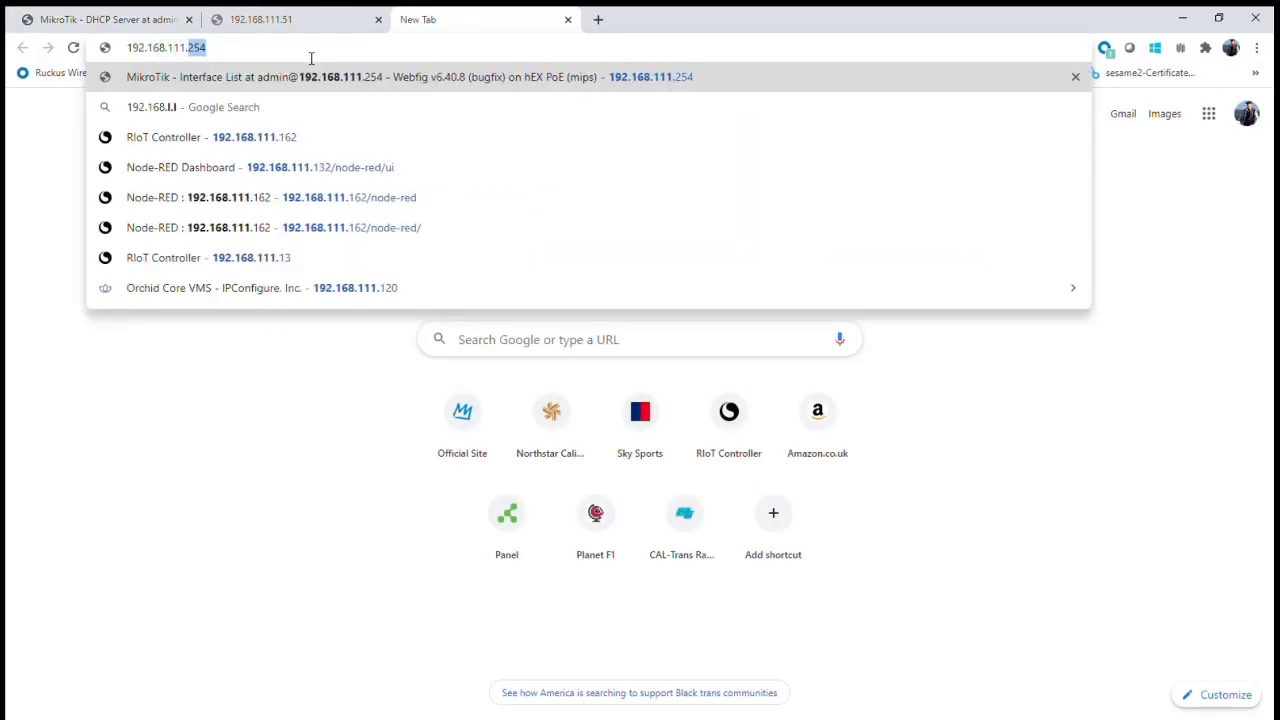
type("52")
key("Return")
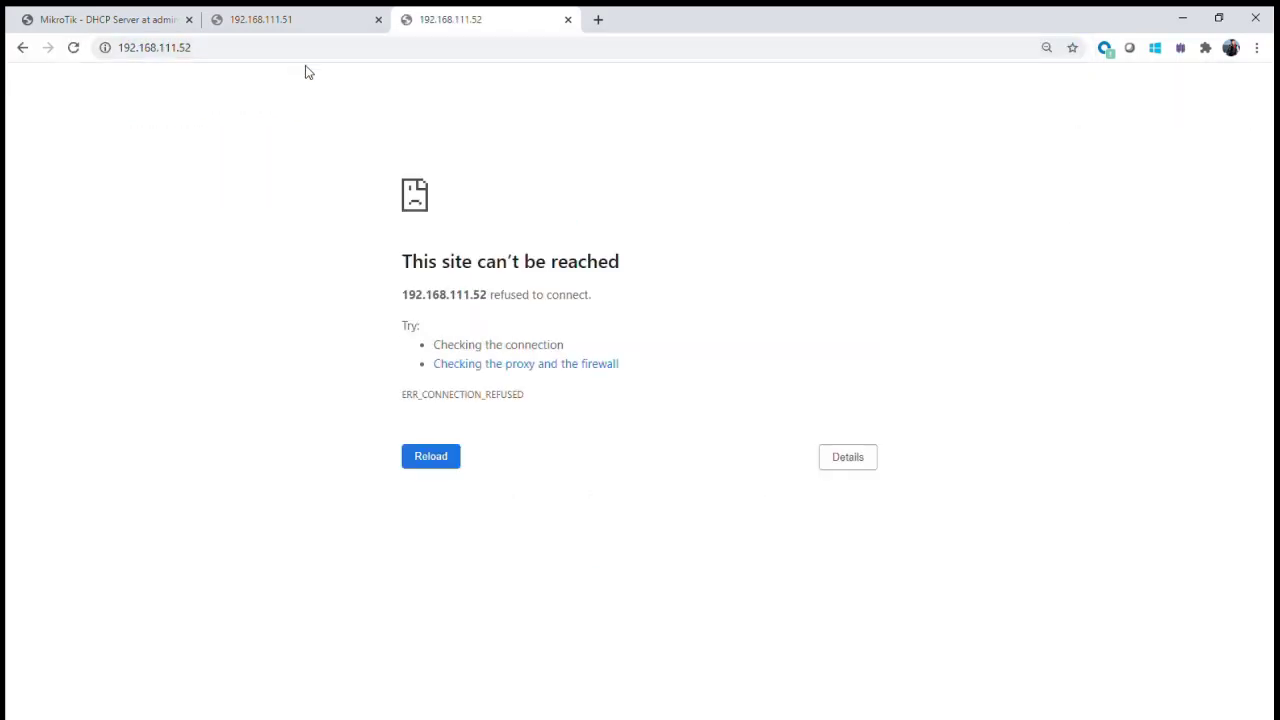
left_click(447, 457)
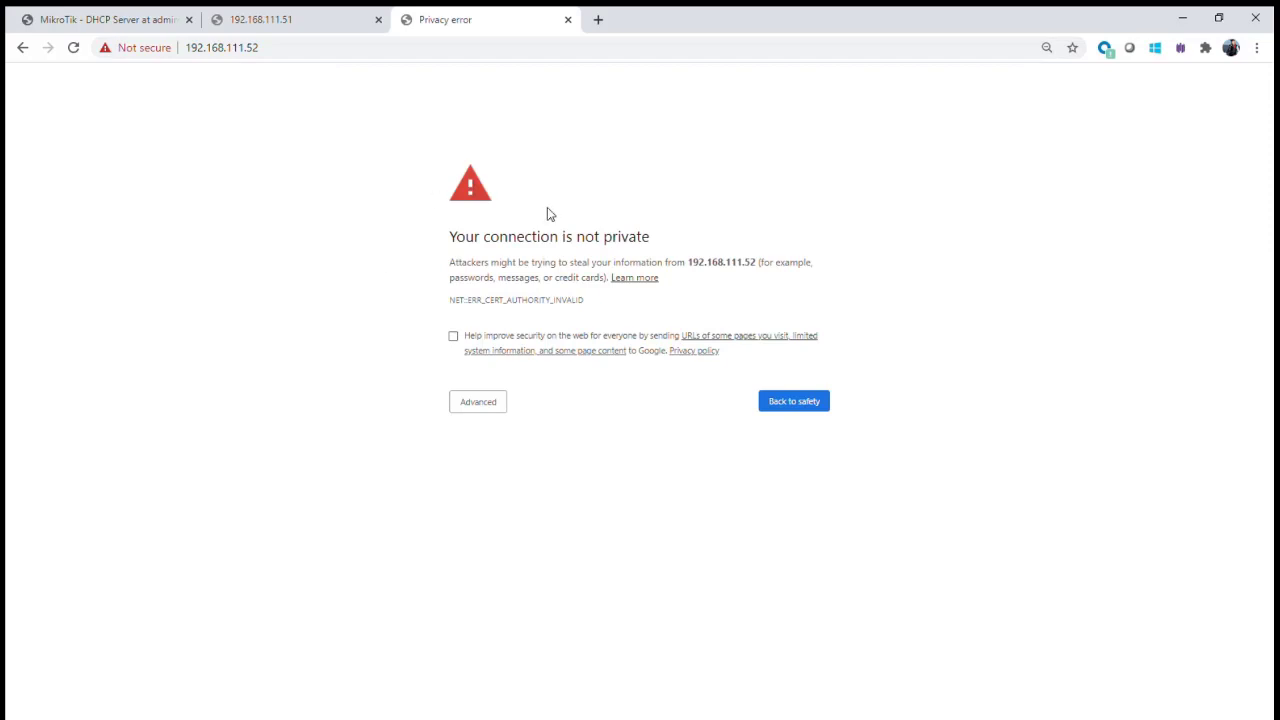
left_click(480, 403)
left_click(513, 499)
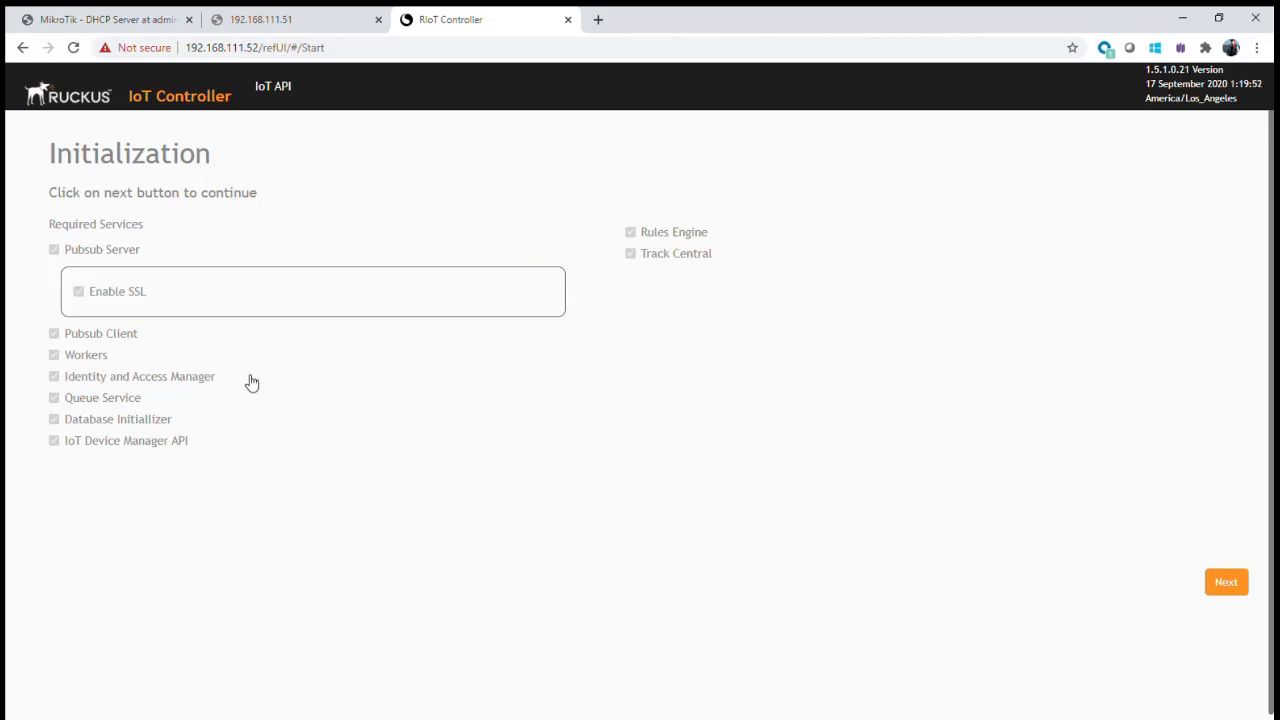
- Advance to VM configuration and rename the hostname to RIOT_SECONDARY
left_click(1227, 596)
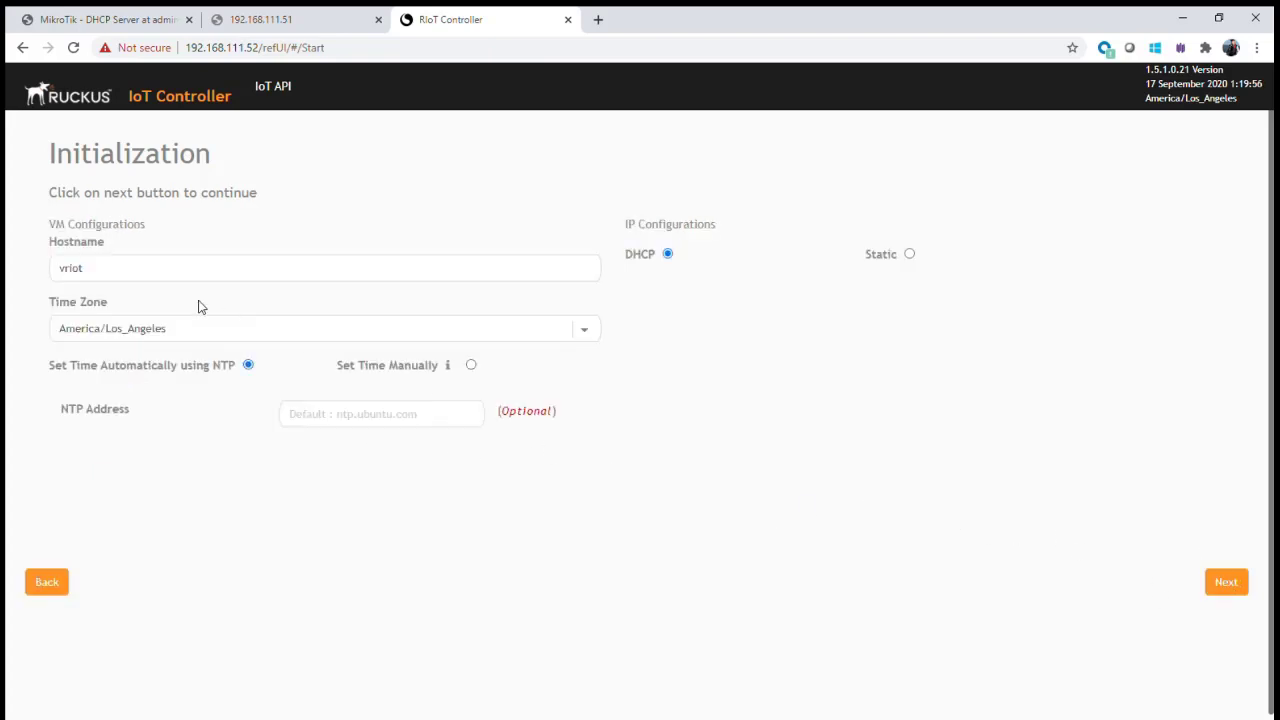
double_click(134, 277)
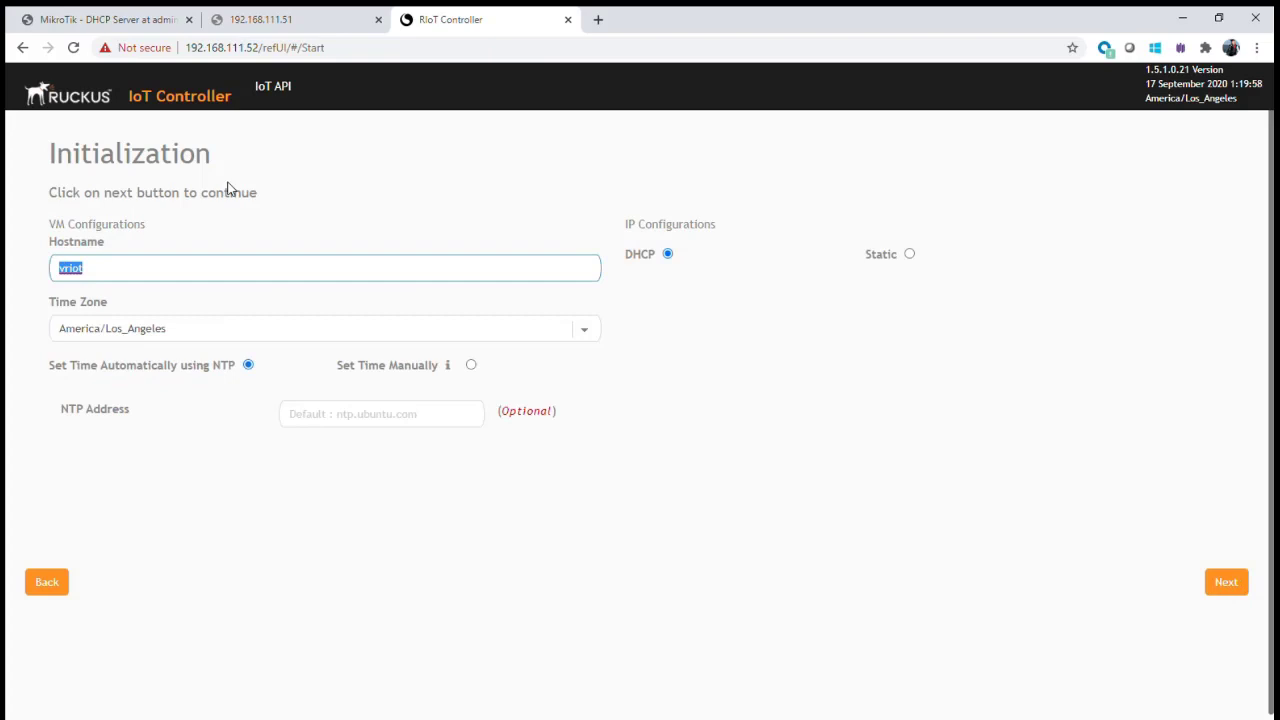
type("RIOT_")
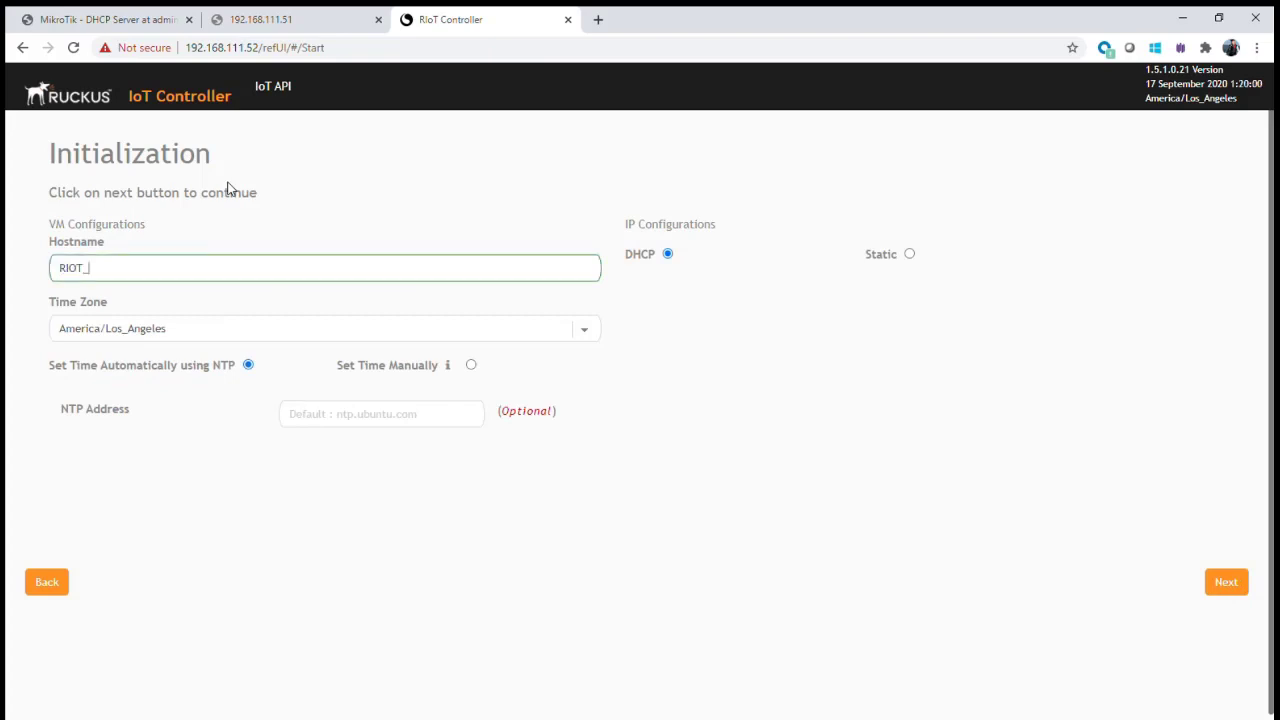
type("SECONDARY")
- Choose Static IP 192.168.111.52, netmask 255.255.255.0, gateway and DNS 192.168.111.254
left_click(909, 254)
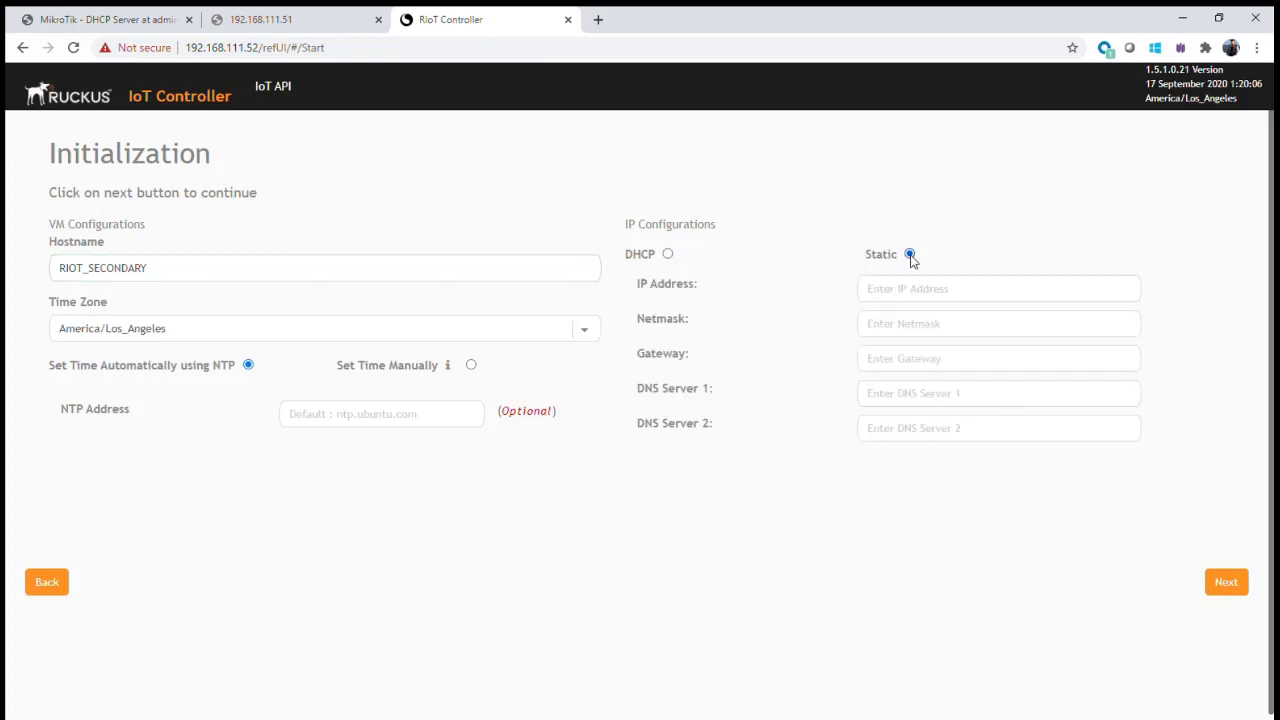
left_click(908, 288)
type("192.168.111.52")
key("Tab")
type("255.255.255.0")
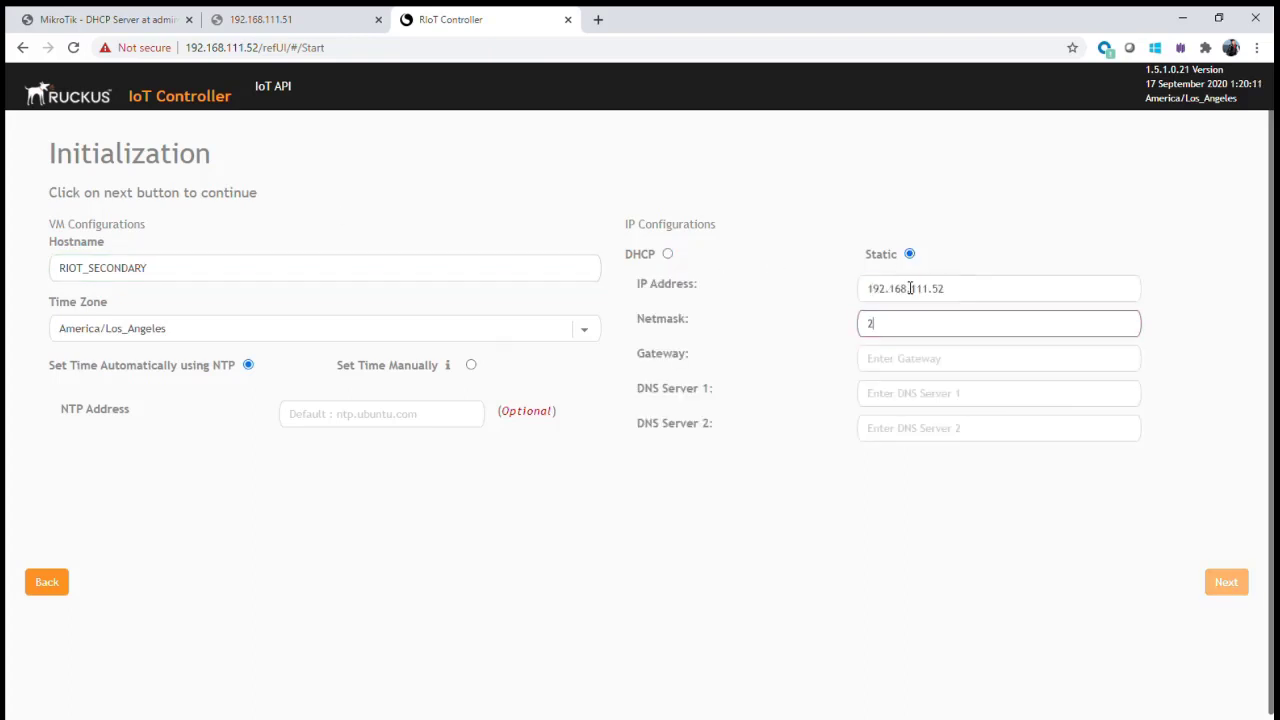
key("Tab")
type("192.168.111.254")
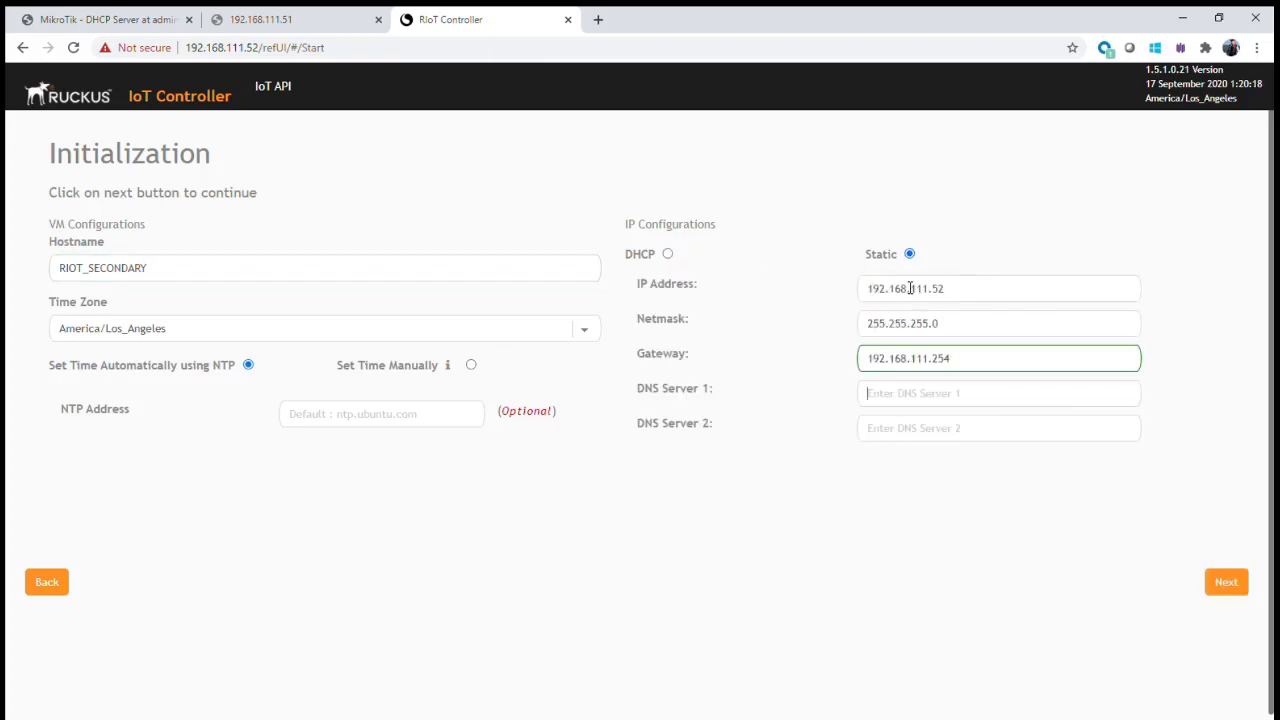
type("192.168.111.254")
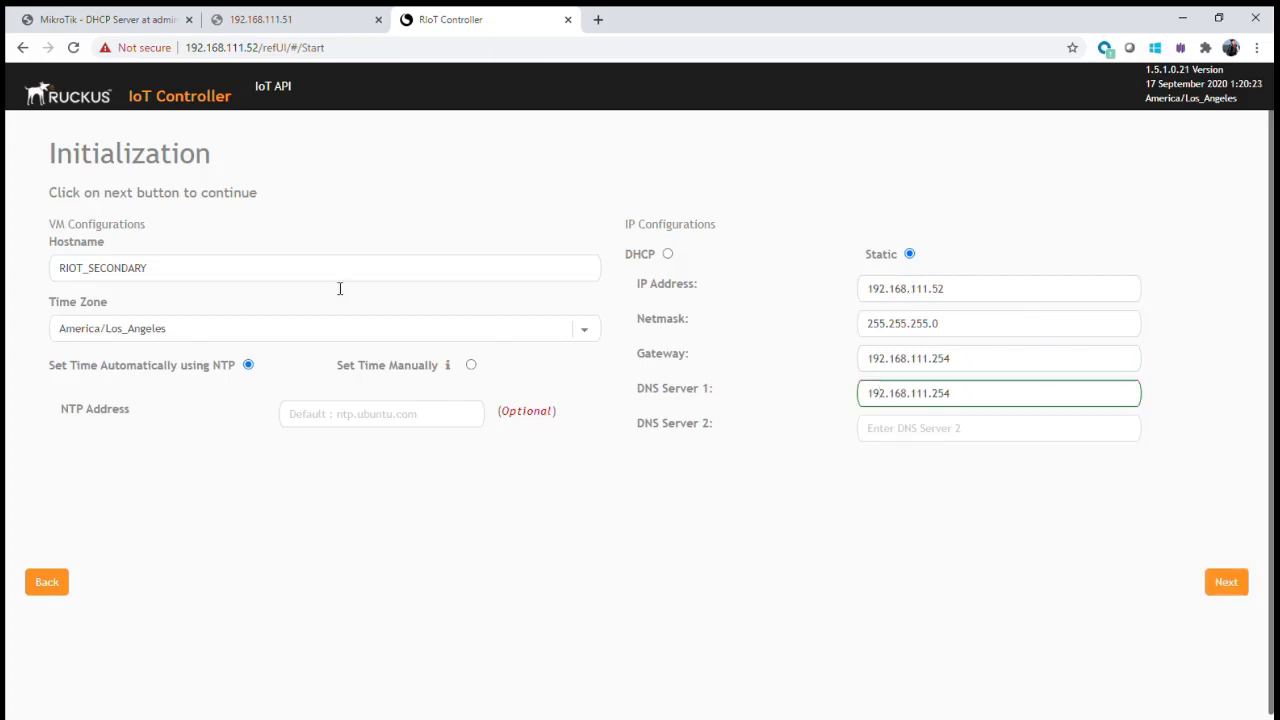
- Set the time zone to Europe/London and the NTP address to time.google.com
left_click(263, 341)
left_click(328, 441)
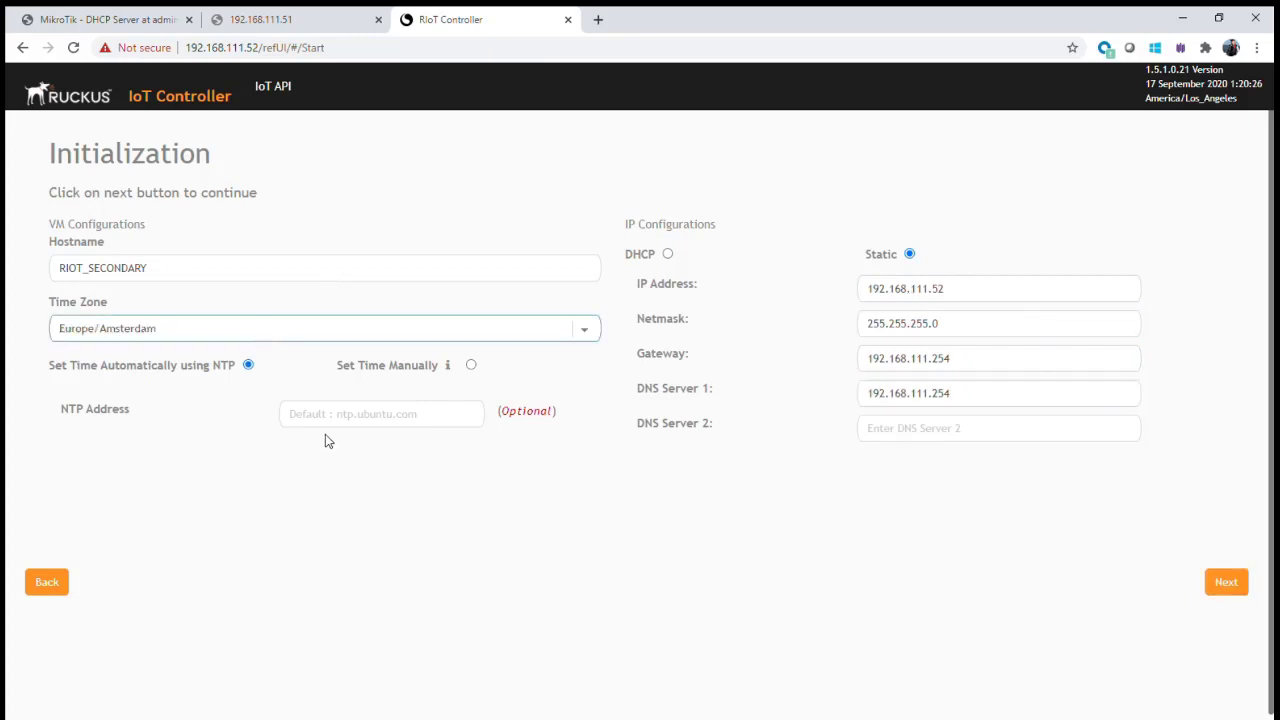
key("Down")
left_click(319, 424)
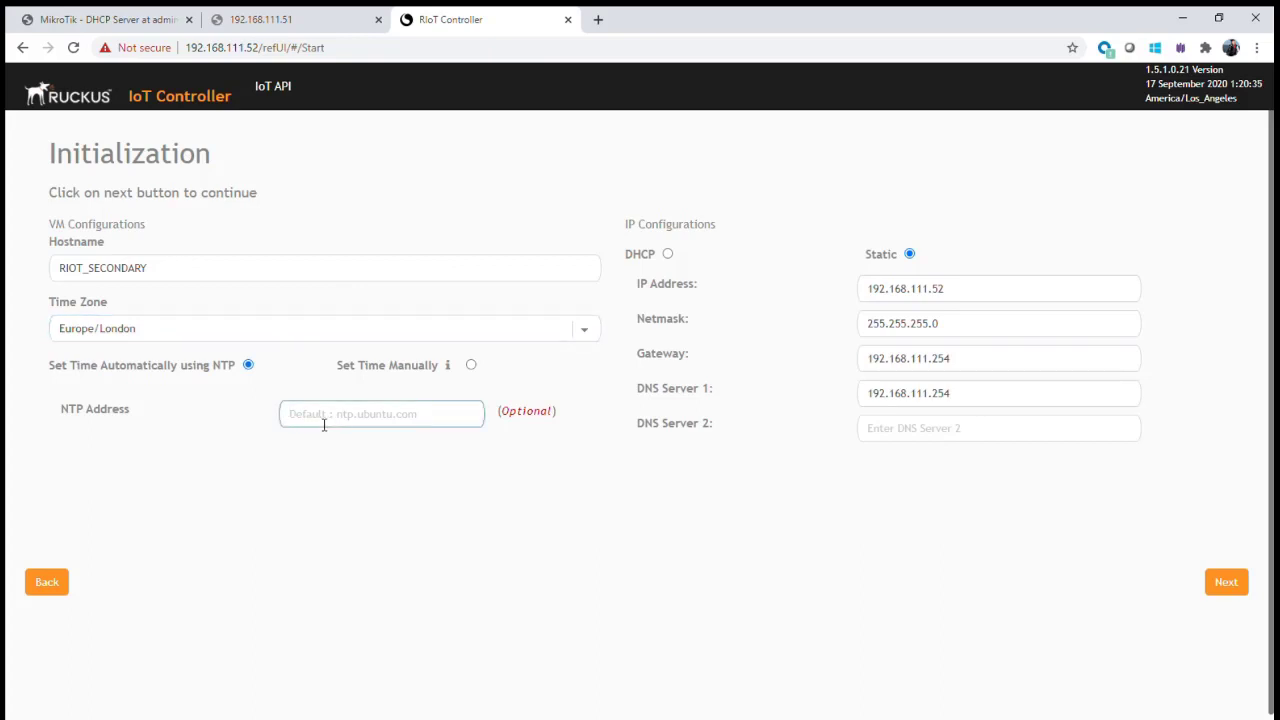
type("time")
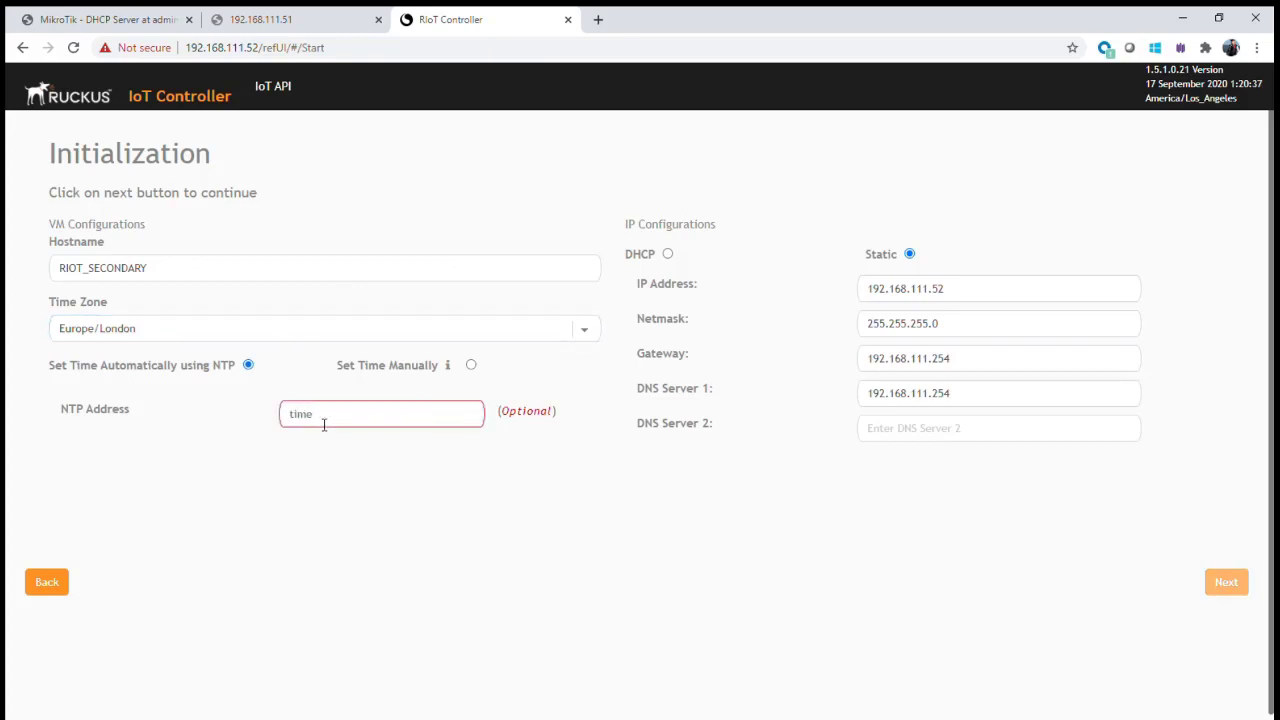
type(".google")
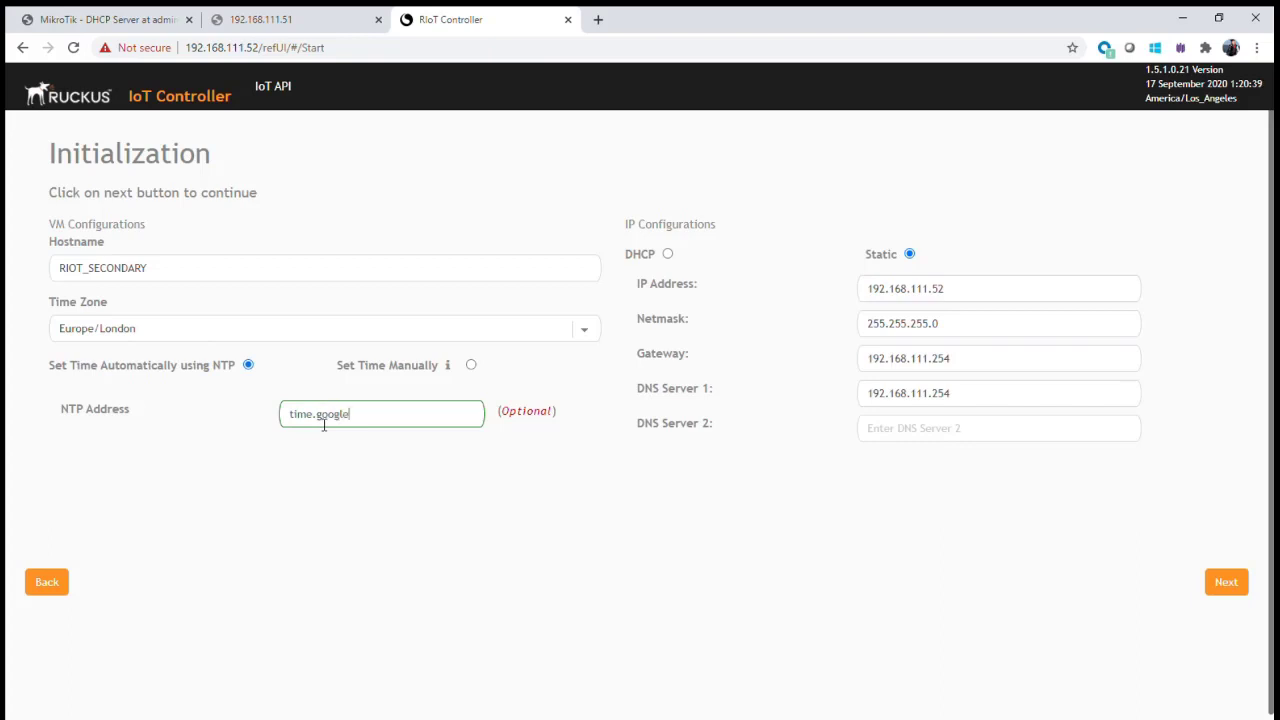
type(".com")
- Enter and confirm the second controller's admin password, start, and accept the scrolled EULA
left_click(1228, 584)
left_click(600, 228)
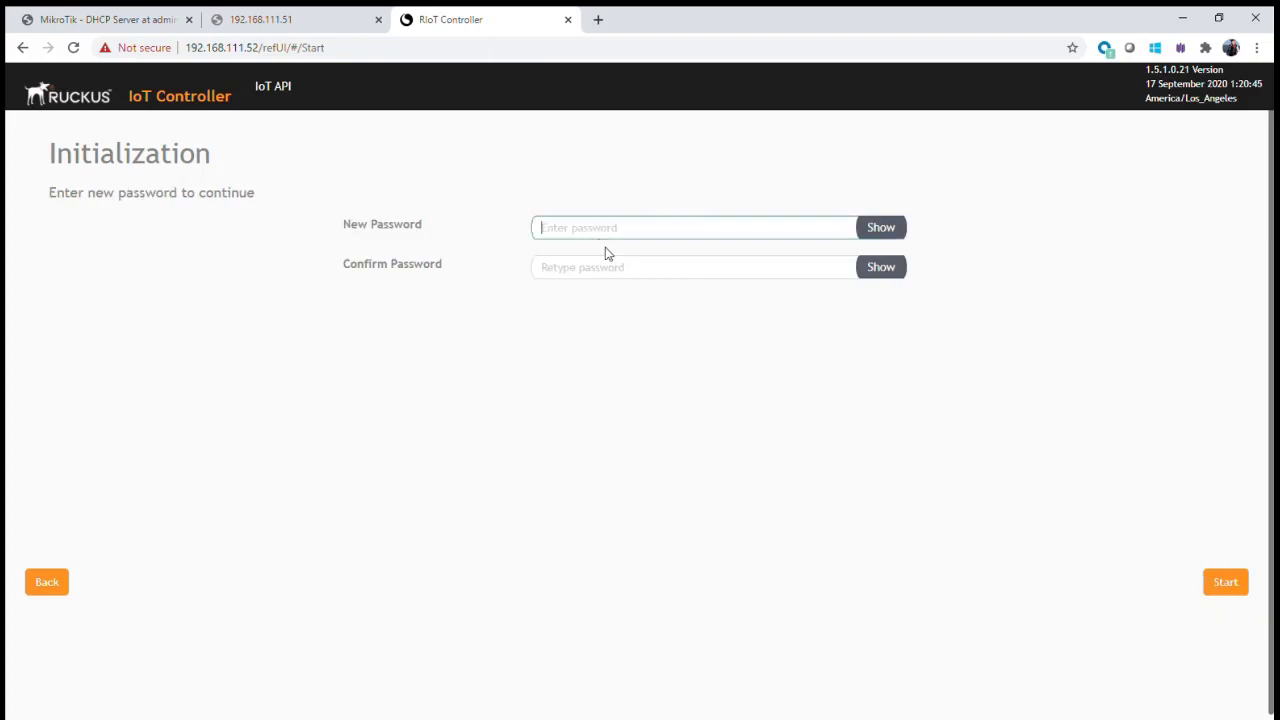
type("••")
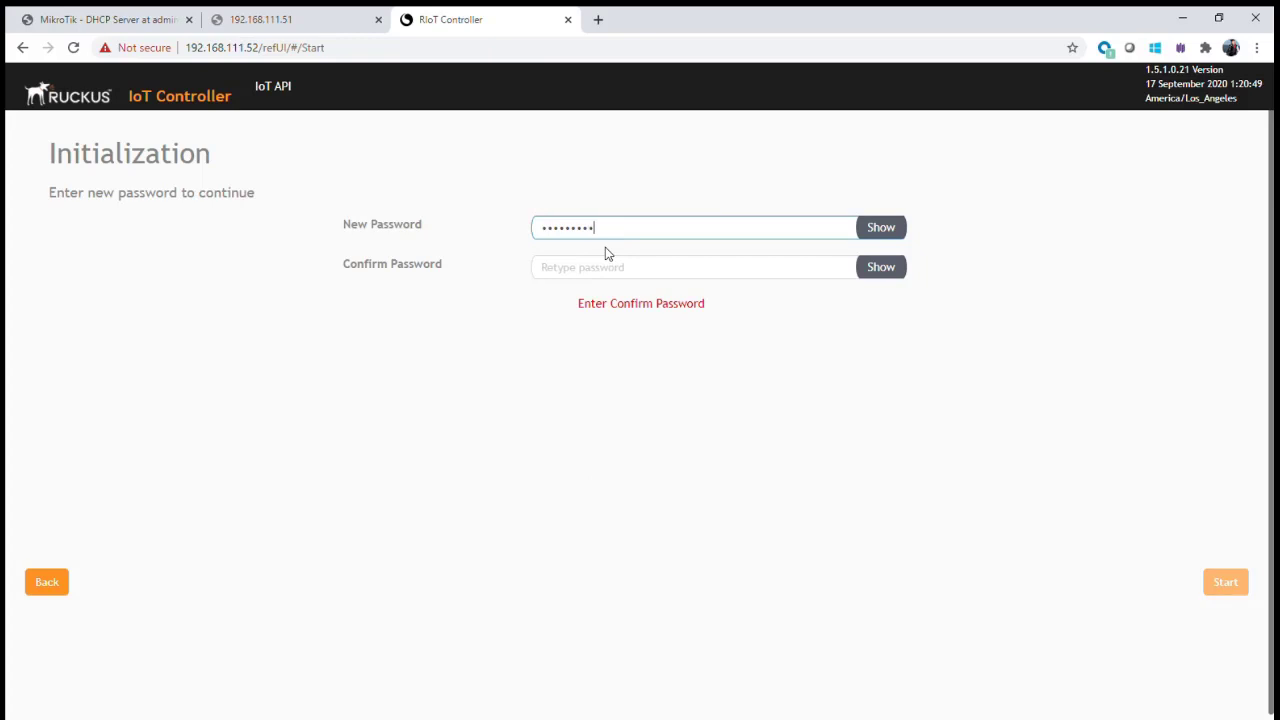
key("Tab")
type("•••••••")
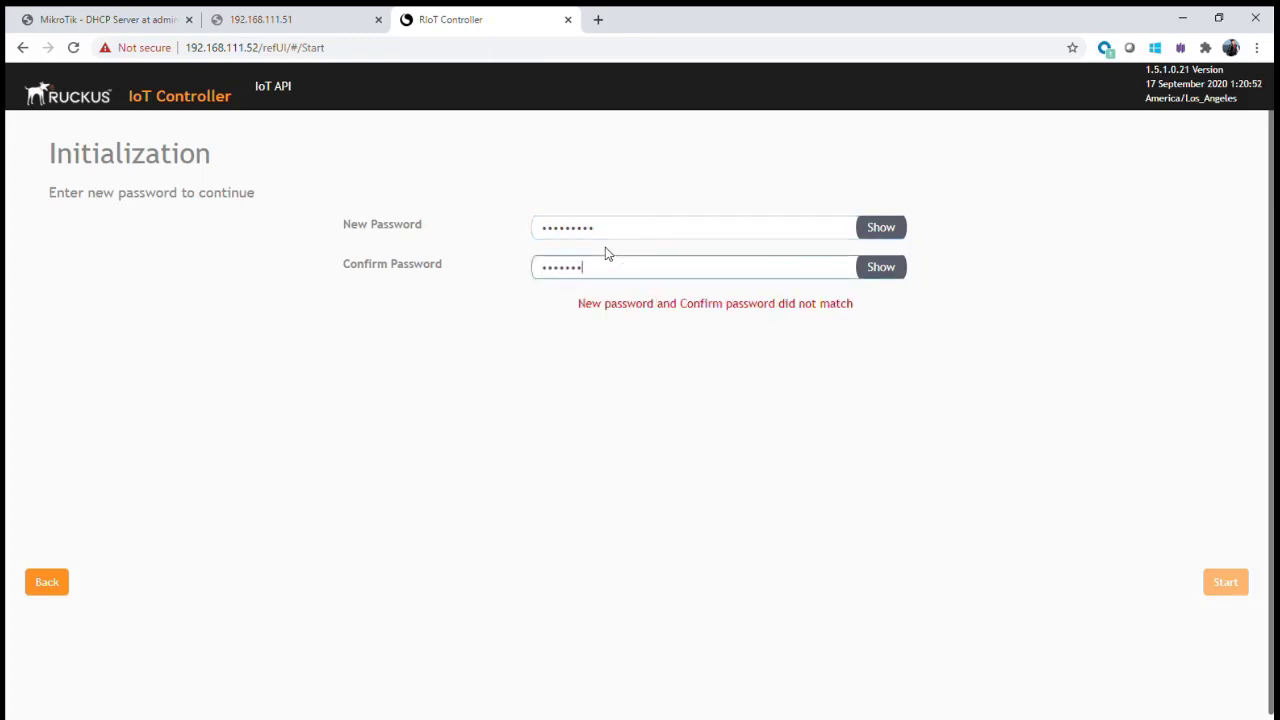
type("••")
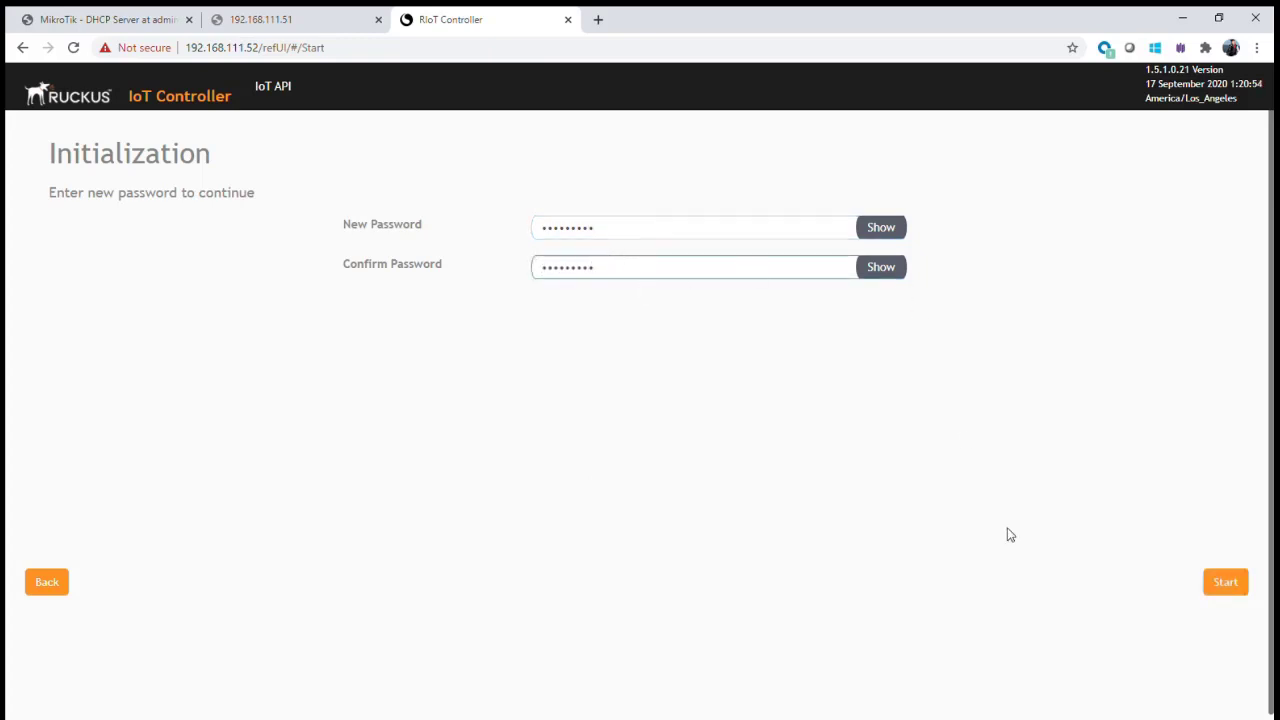
left_click(1230, 583)
left_click_drag(1089, 222, 1058, 600)
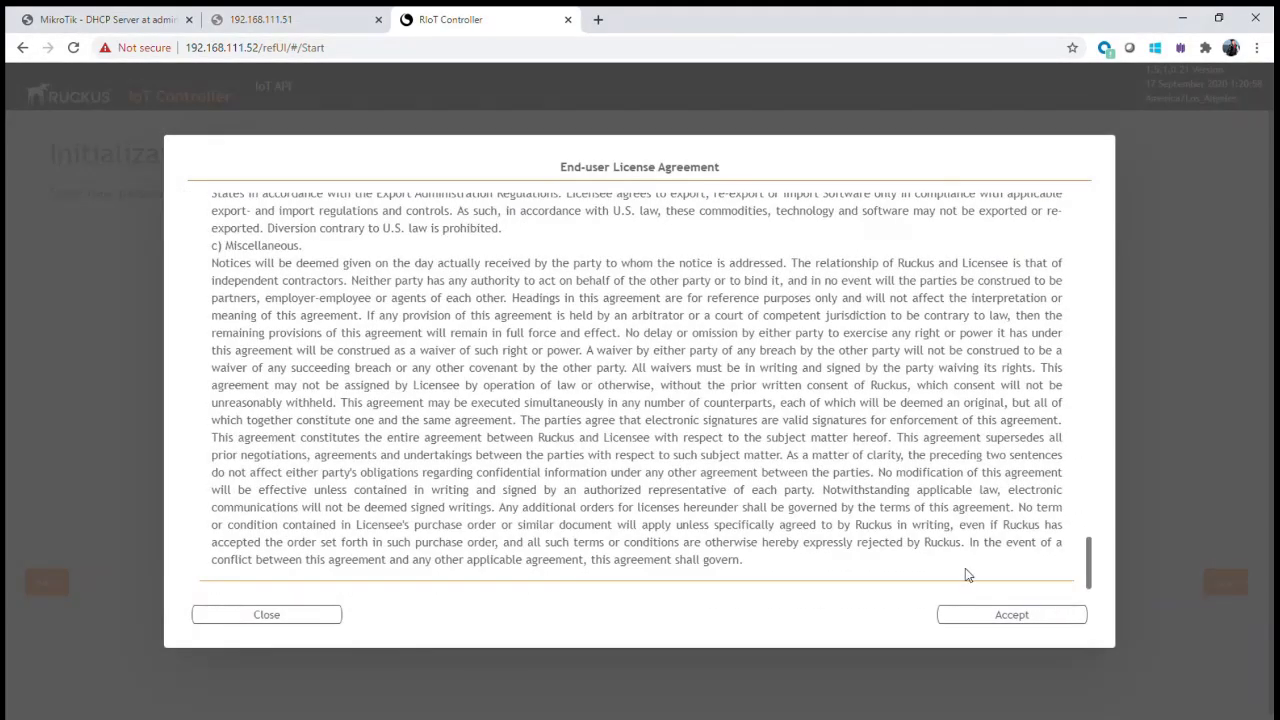
left_click(1024, 616)
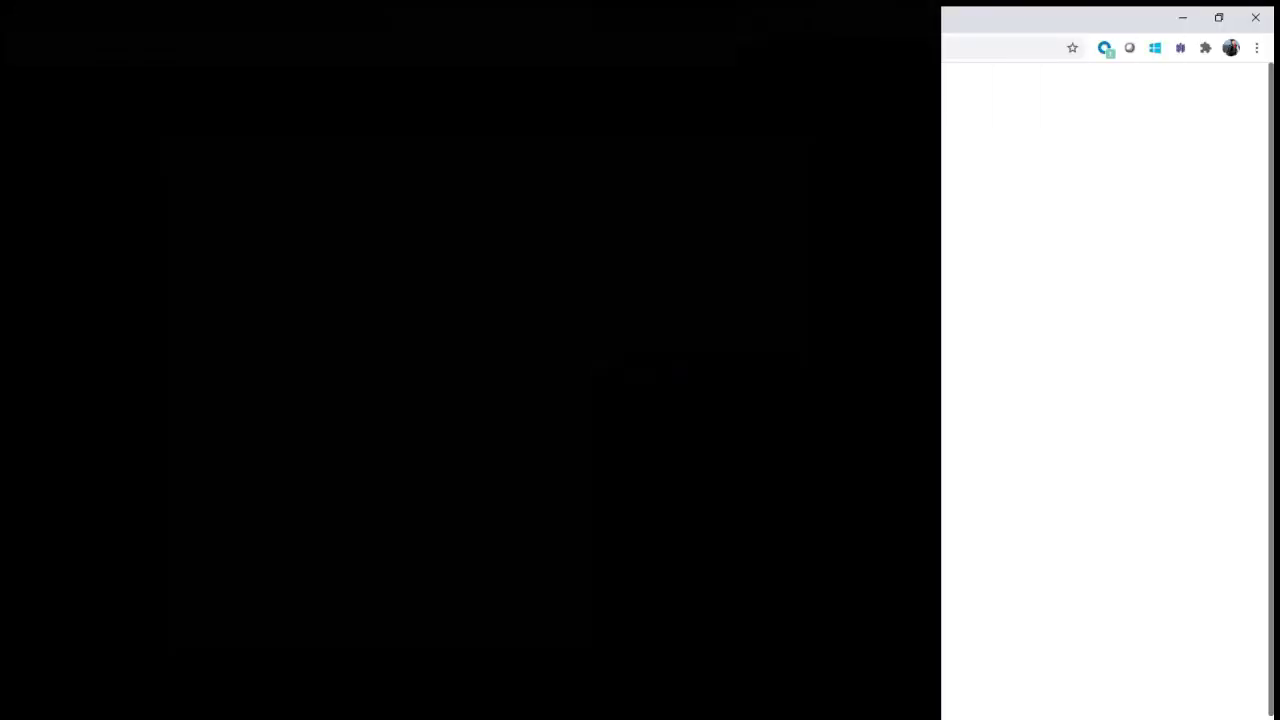
- Log in to the 192.168.111.51 controller with the admin username and password
left_click(643, 340)
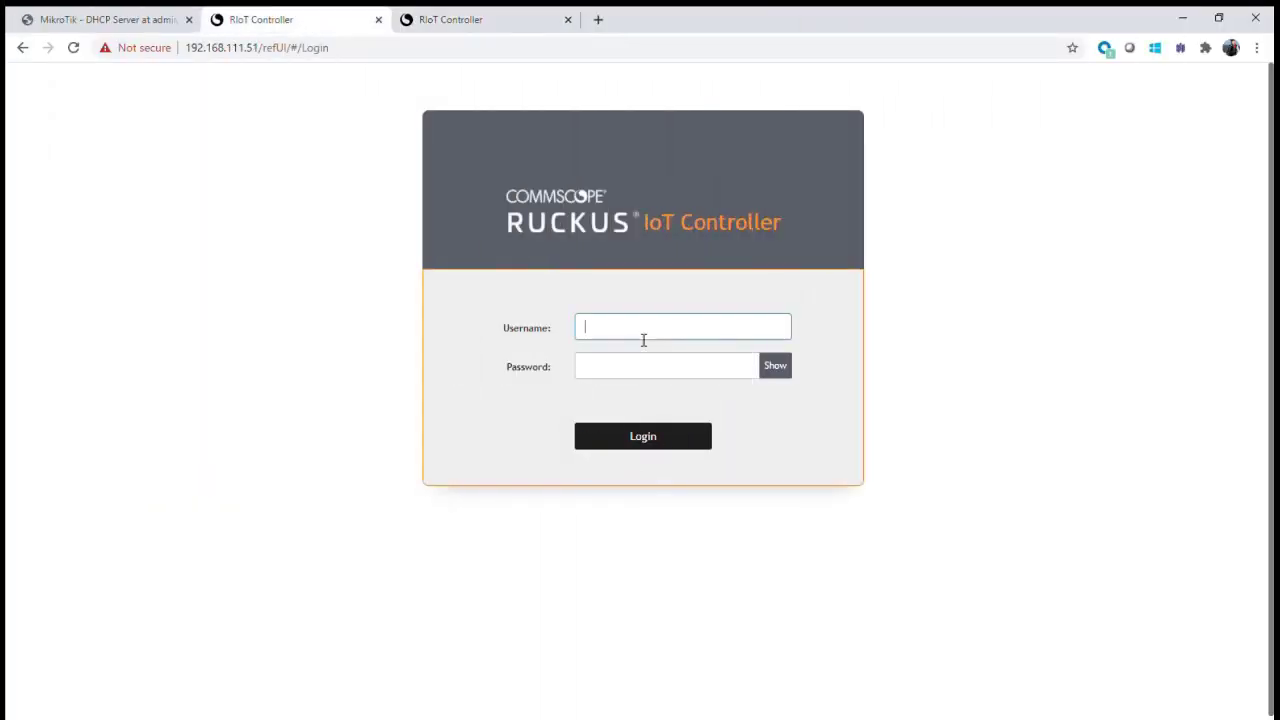
left_click(751, 294)
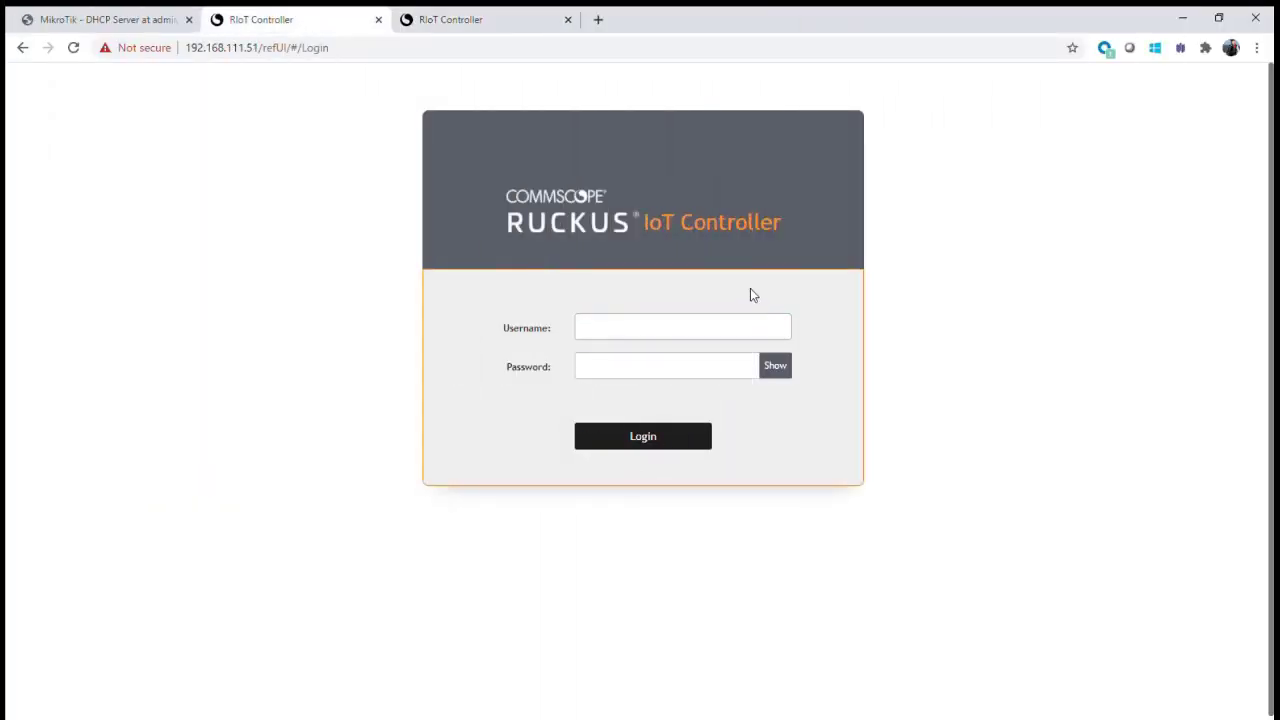
left_click(642, 329)
key("Tab")
type("a")
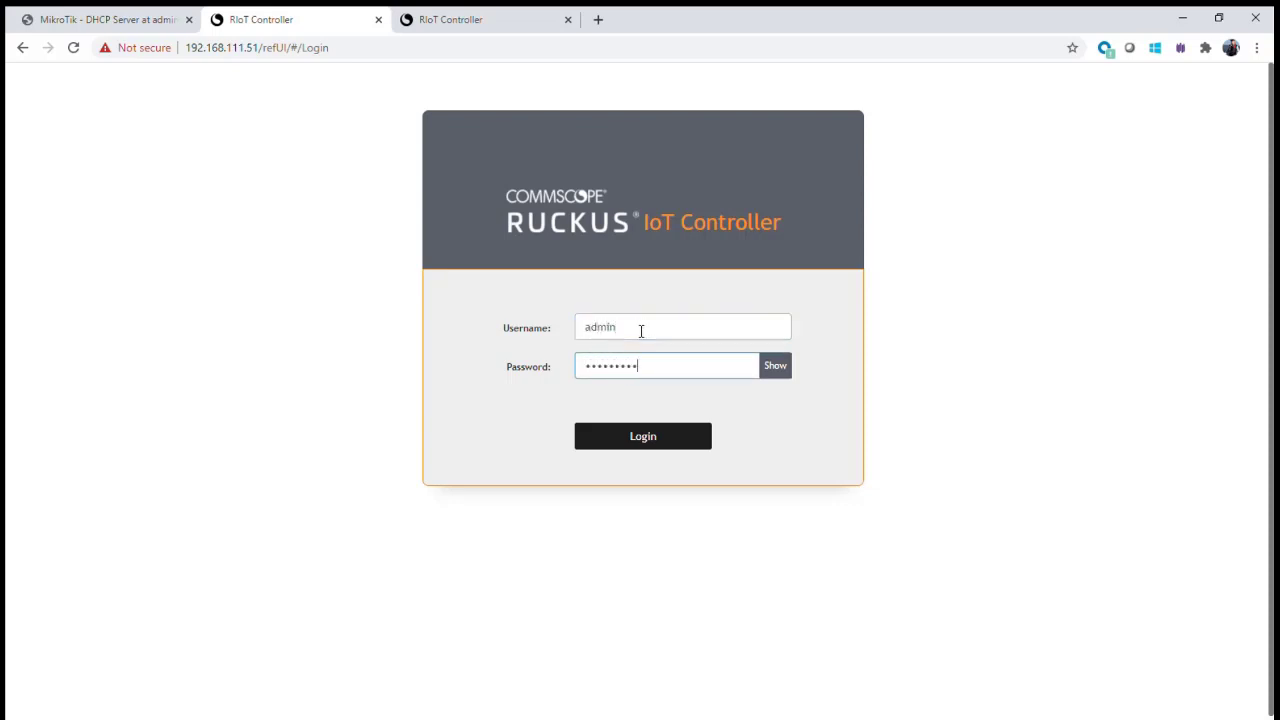
key("Return")
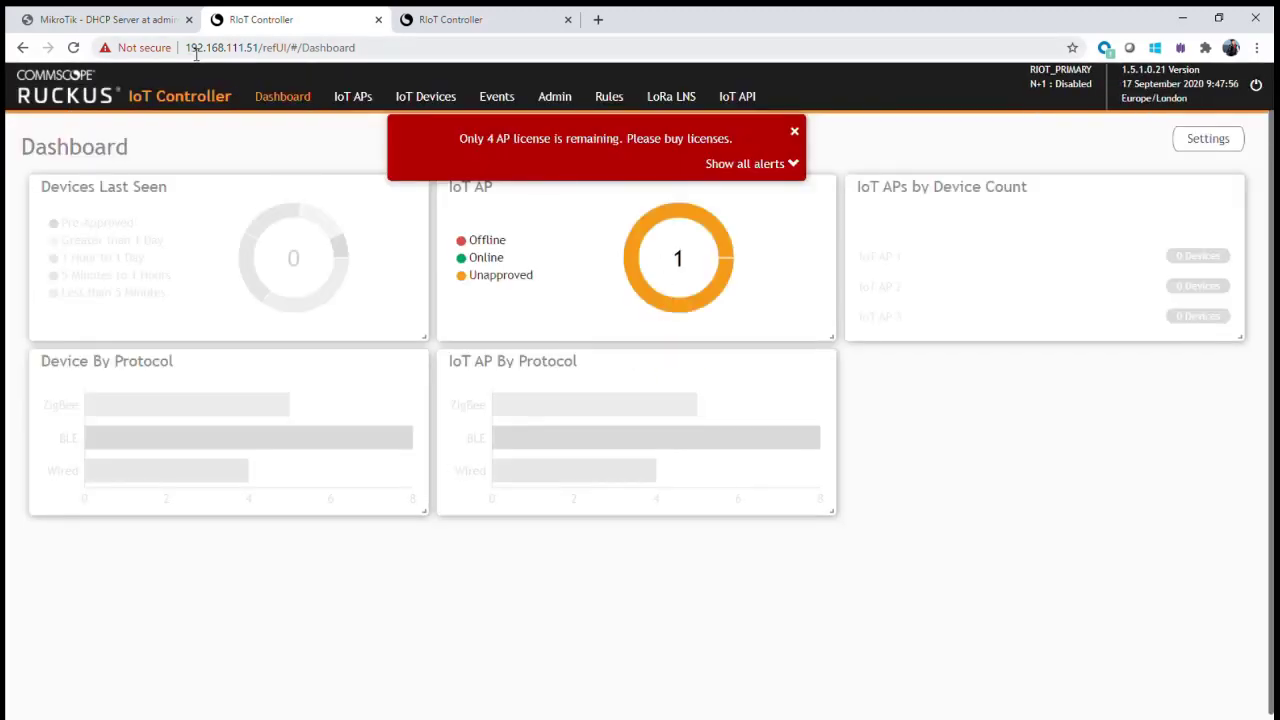
- Review Admin SSH, Account and VM Configurations (RIOT_PRIMARY, 192.168.111.51), then open IoT APs
left_click_drag(263, 48, 186, 48)
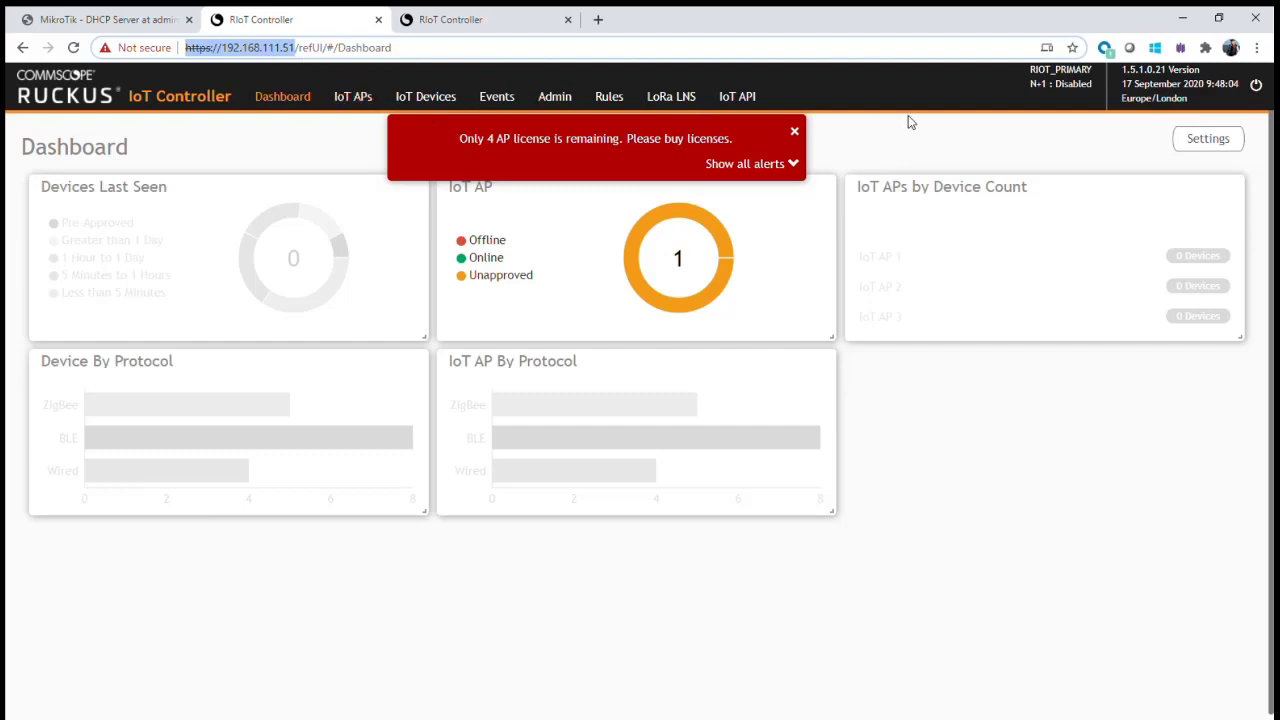
left_click(551, 100)
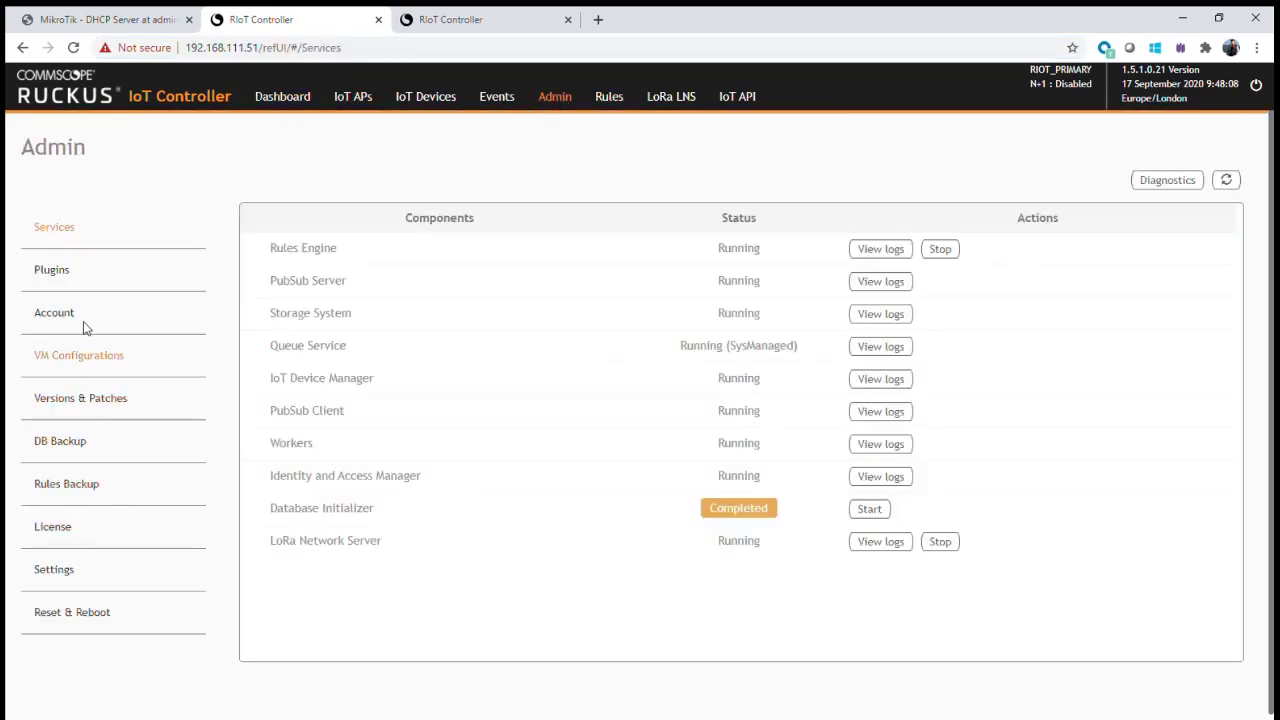
left_click(62, 575)
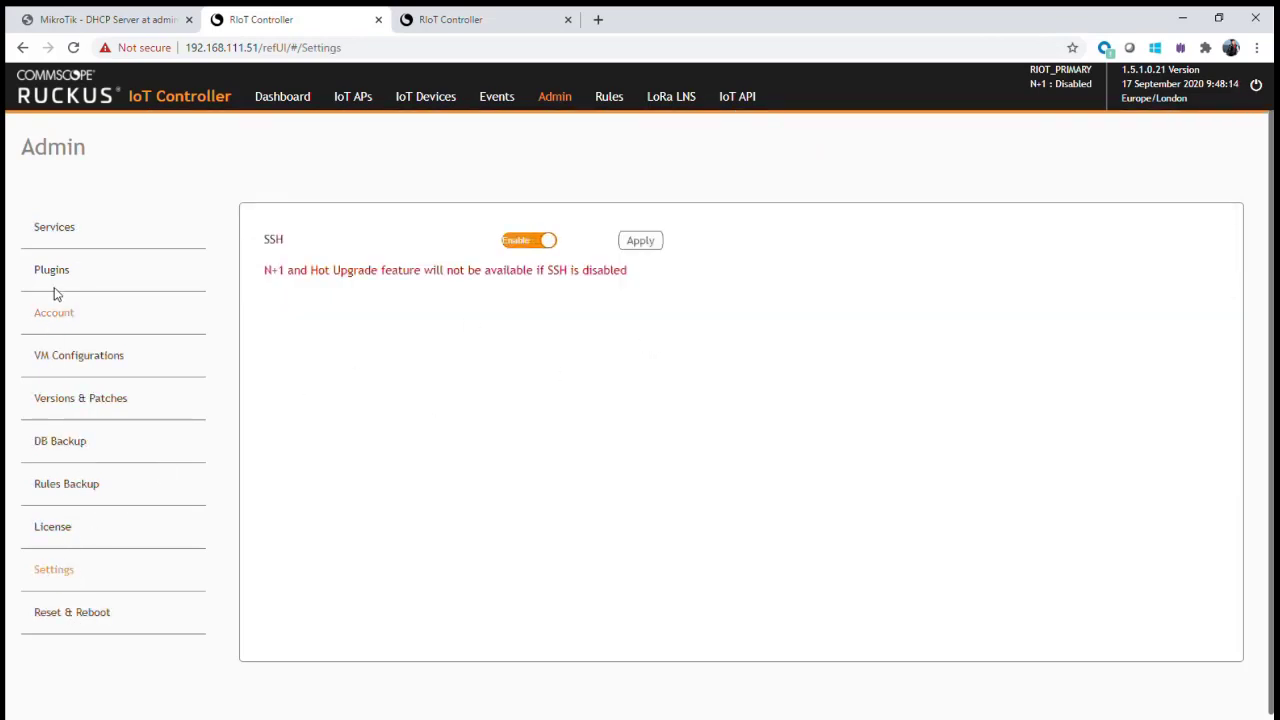
left_click(62, 330)
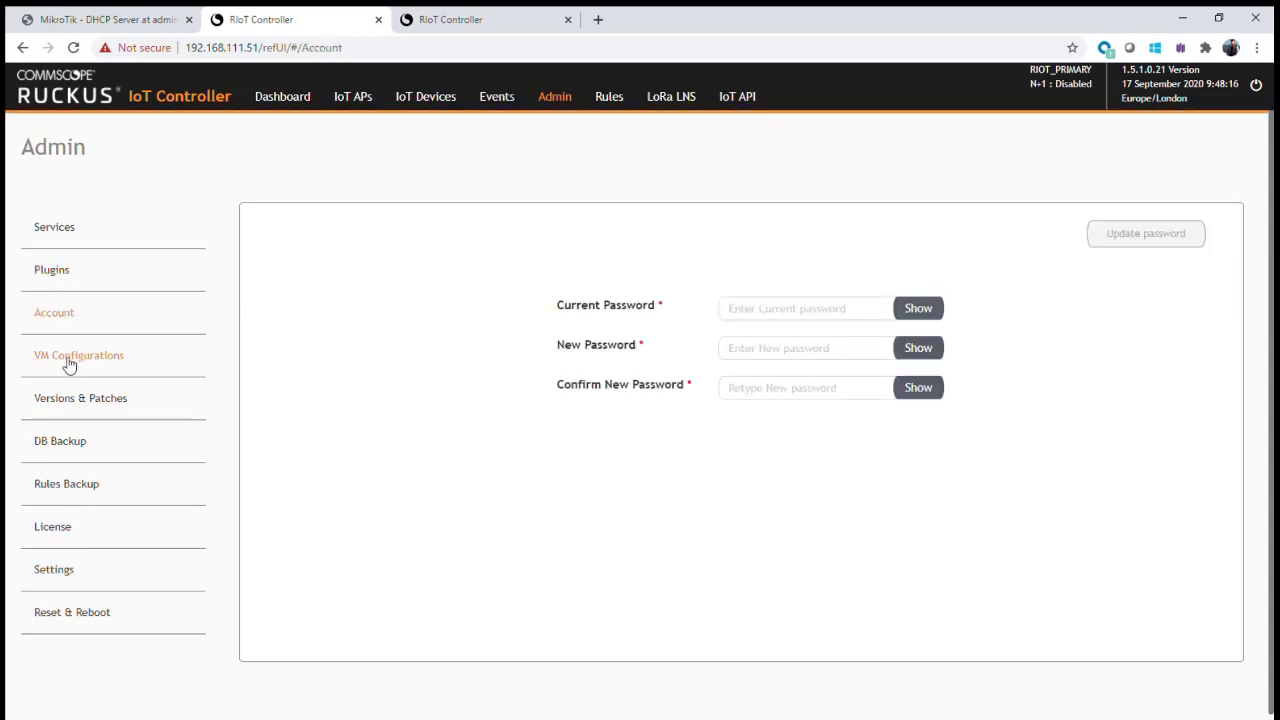
left_click(69, 362)
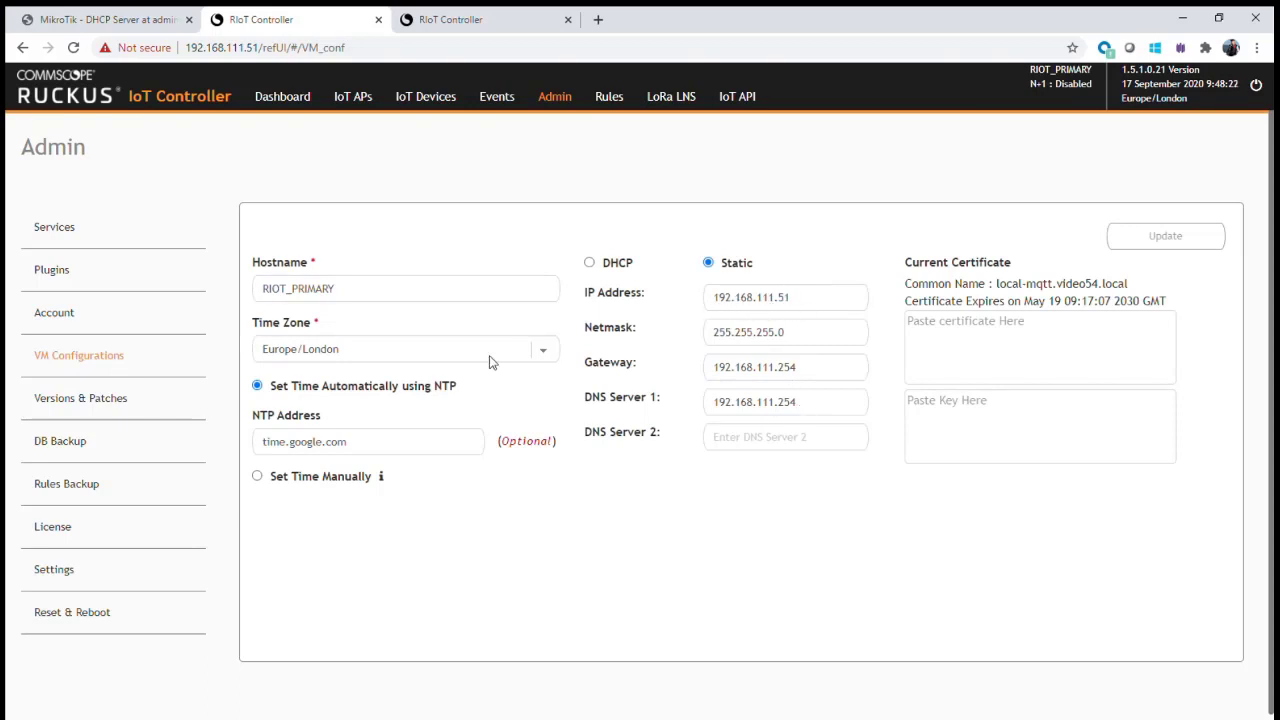
double_click(356, 289)
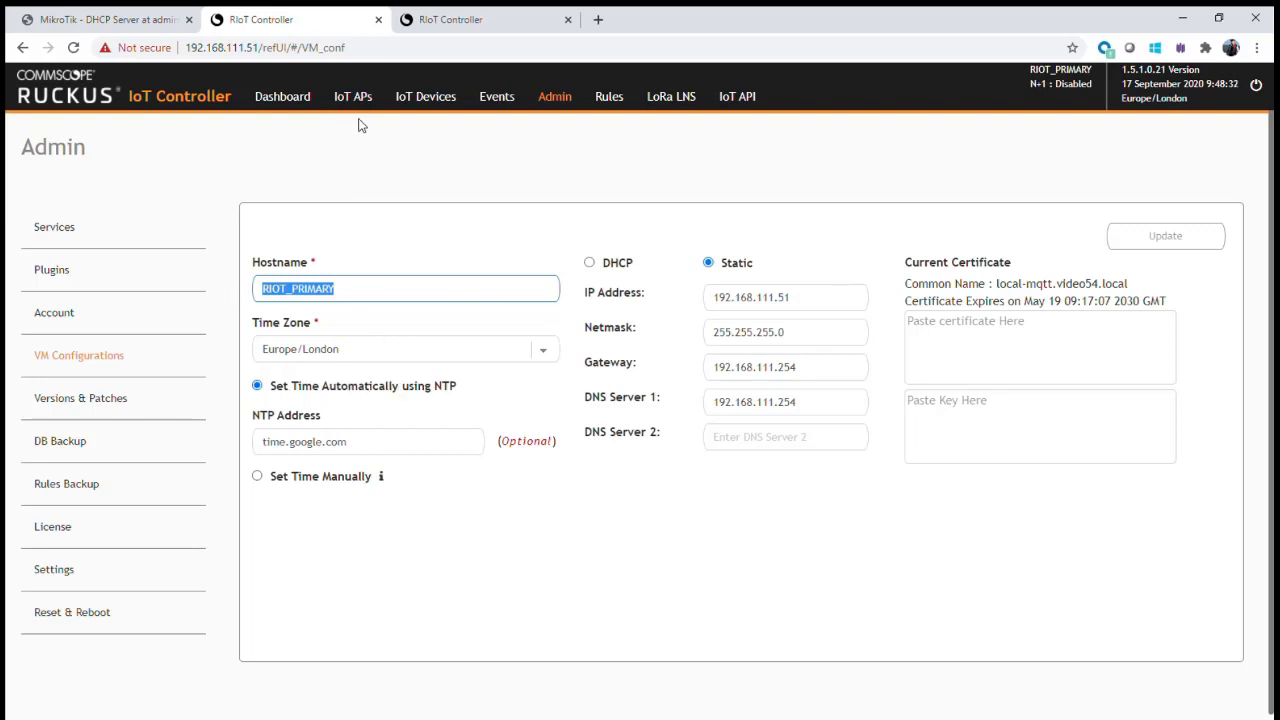
left_click(353, 96)
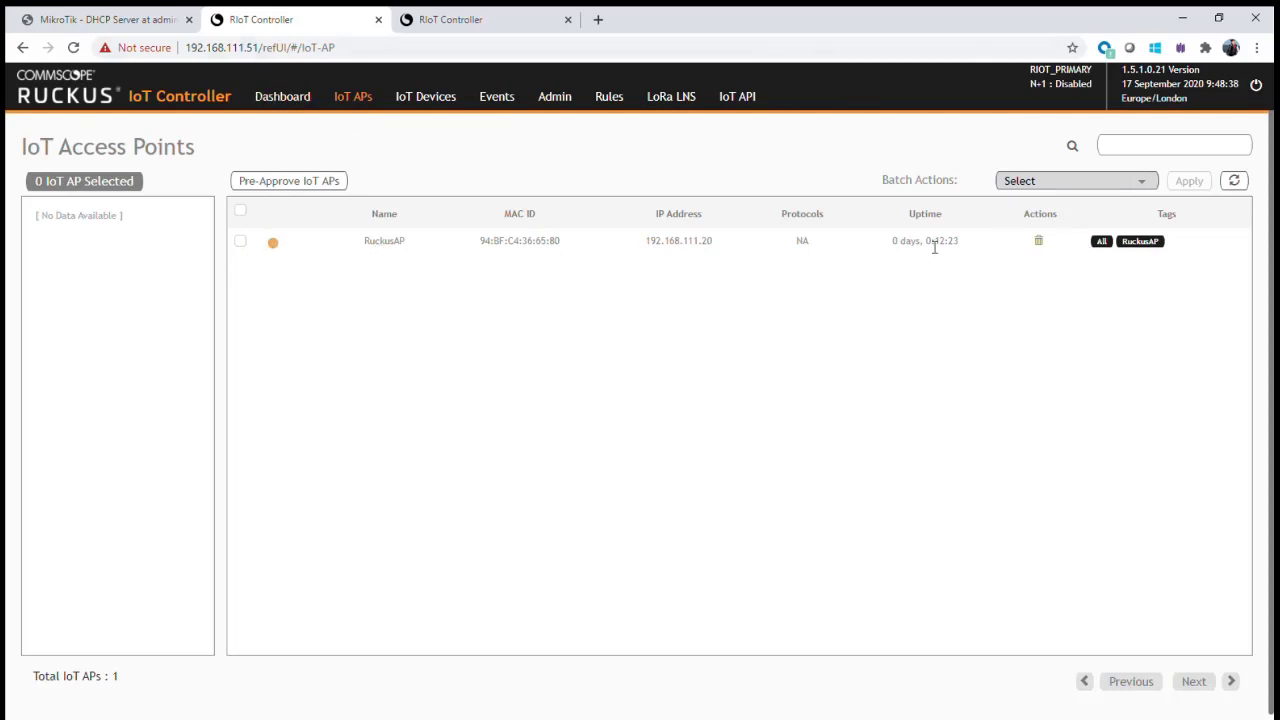
- Open the RuckusAP details and approve the access point
left_click(384, 245)
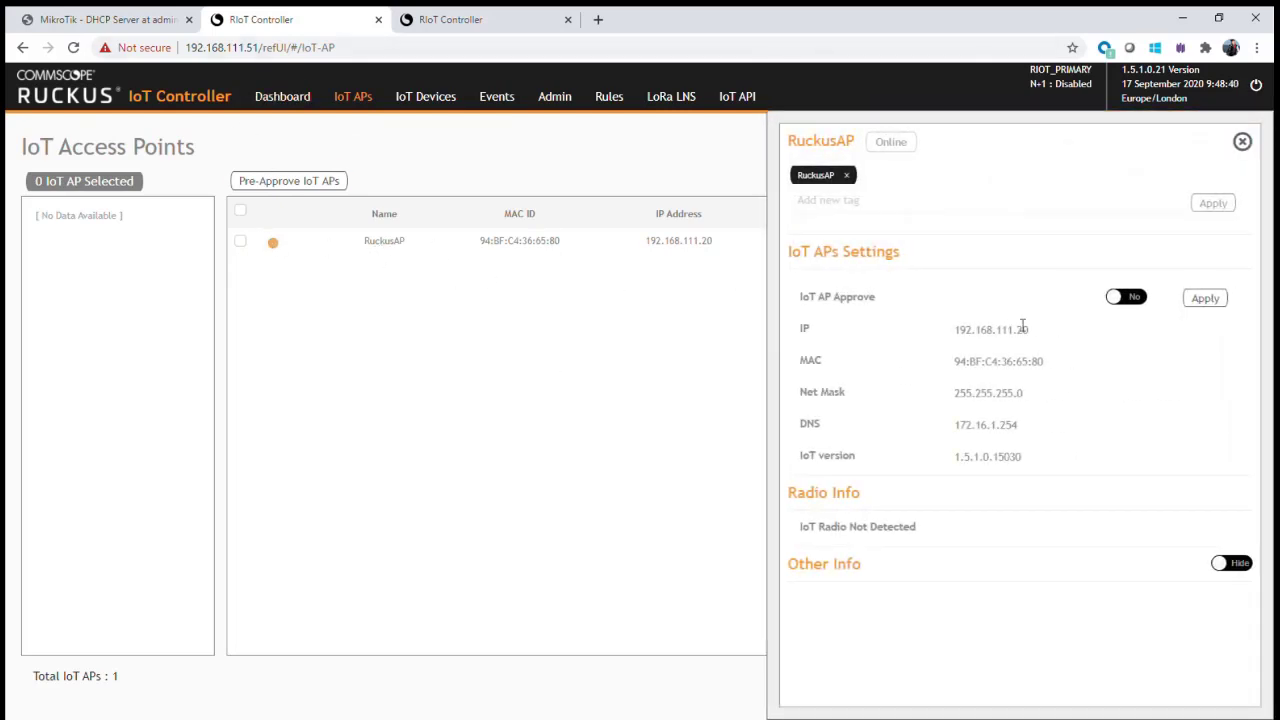
left_click(1124, 298)
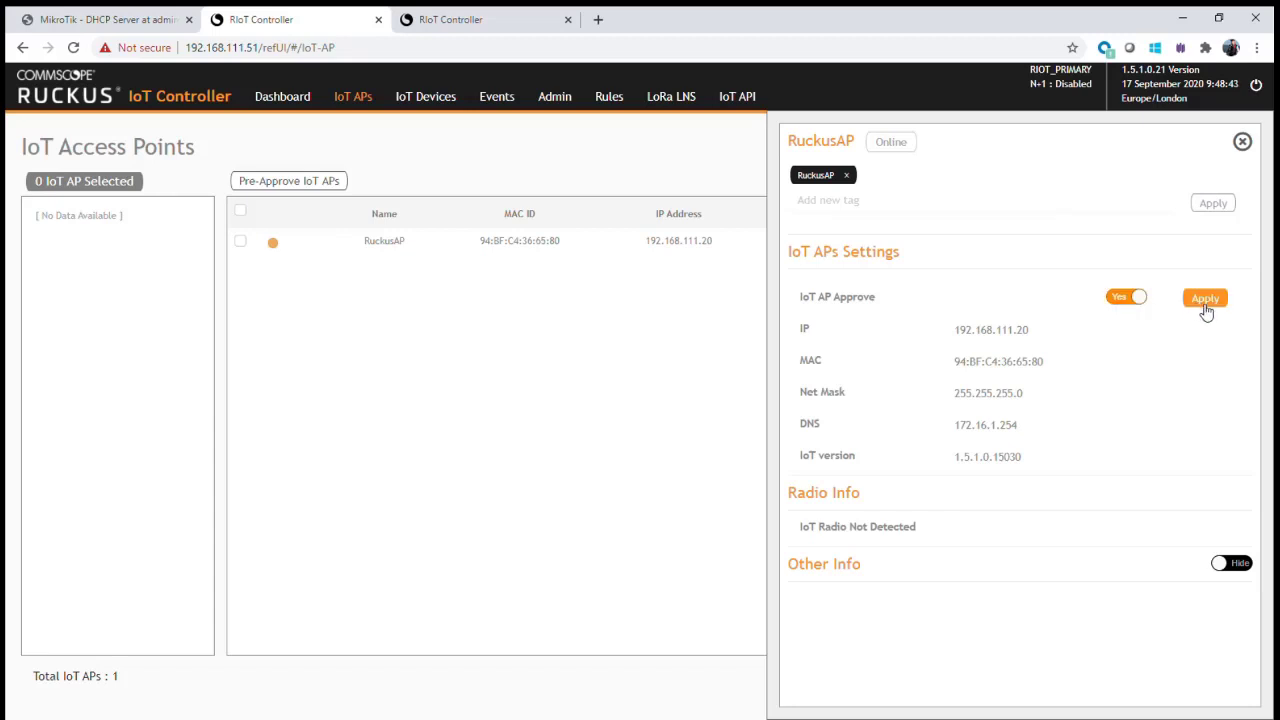
left_click(1205, 298)
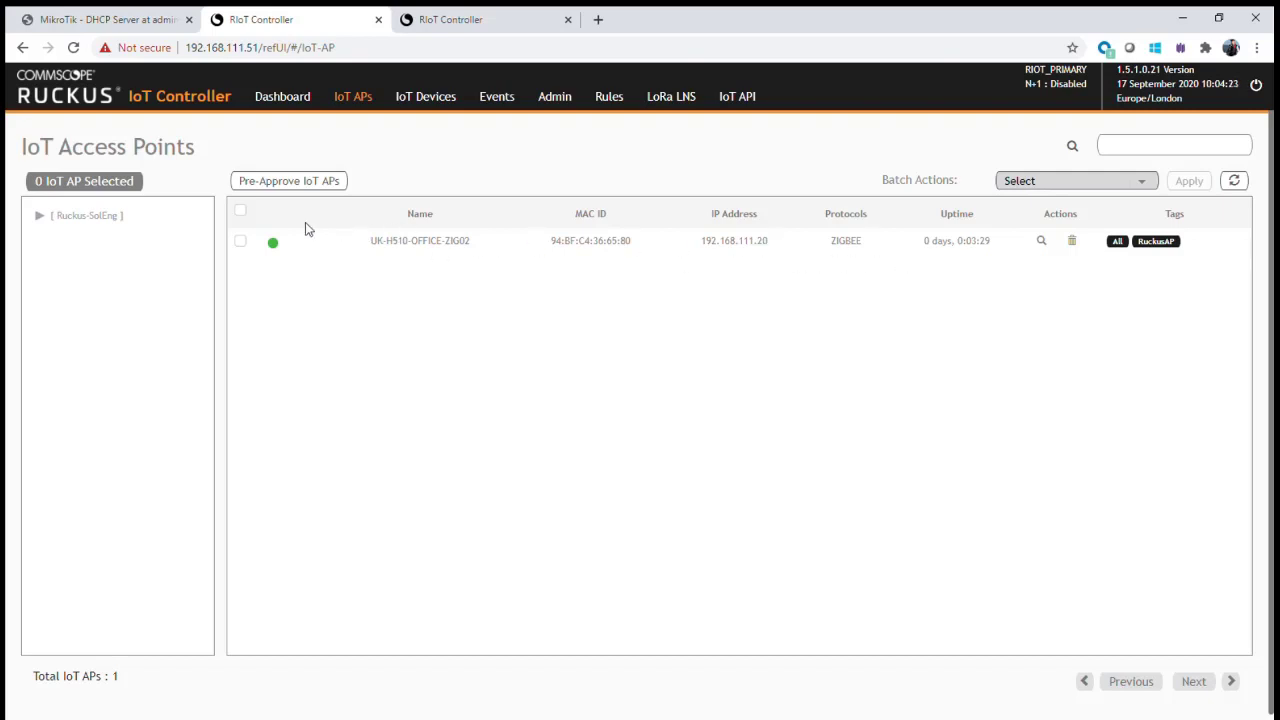
- Scroll the UK-H510-OFFICE-ZIG02 details down to Radio Info, then close the panel
left_click(735, 253)
scroll(1123, 608, "down", 3)
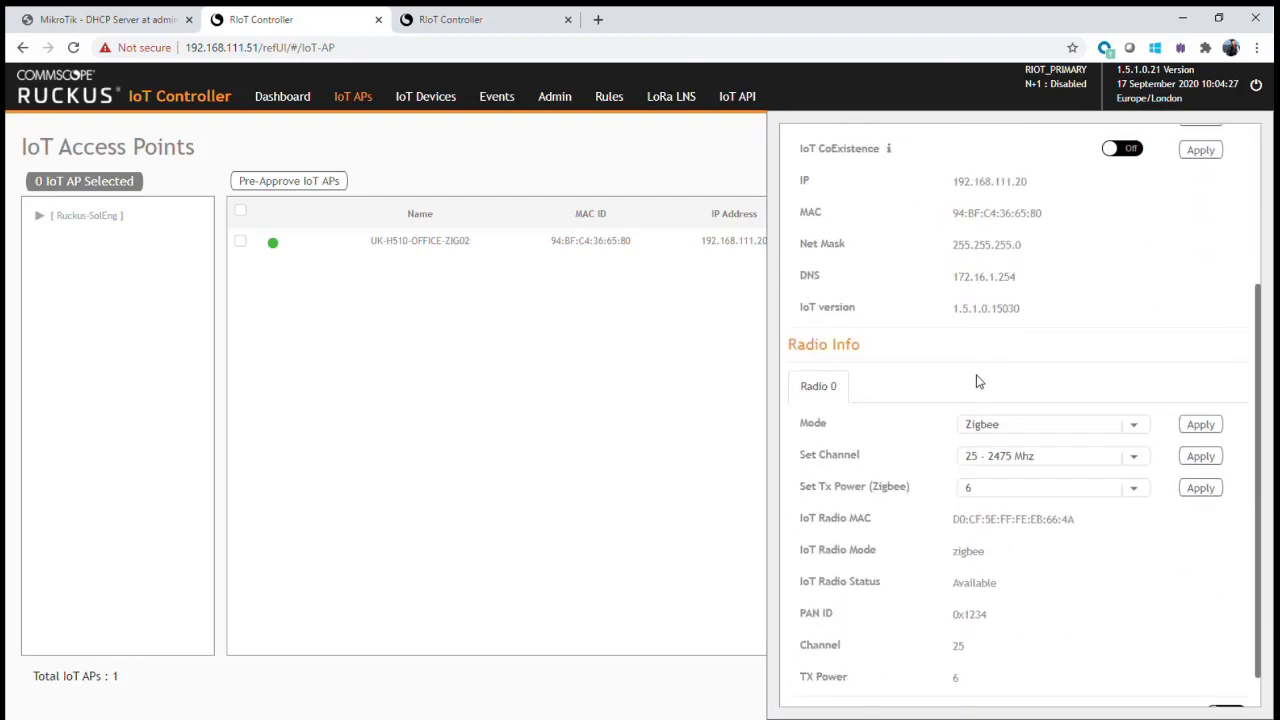
scroll(995, 622, "up", 3)
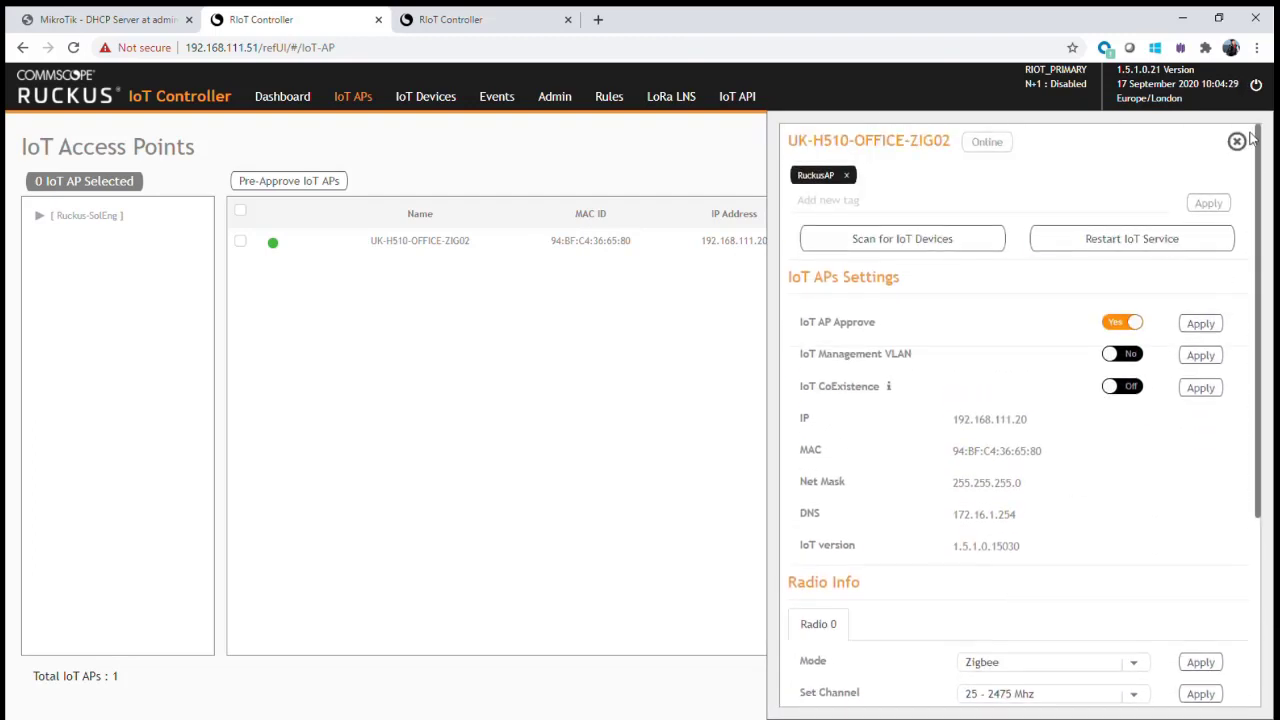
left_click(1237, 143)
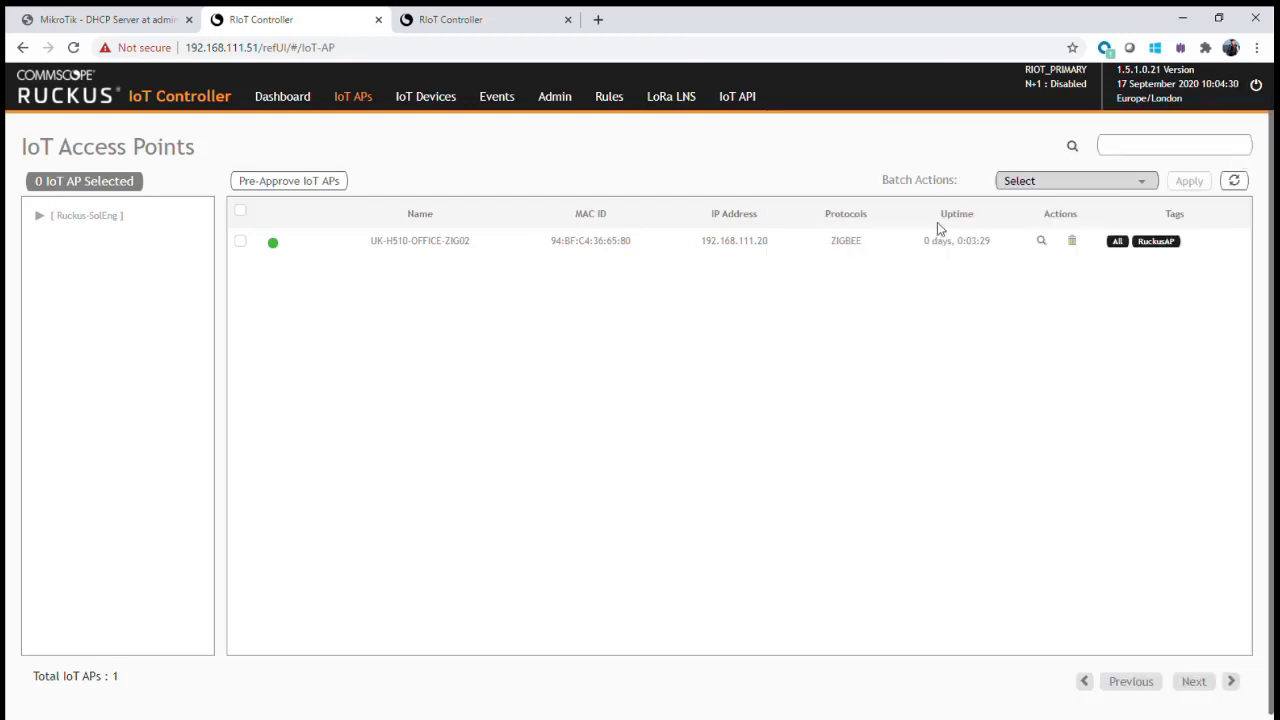
- Scan the access point, accept the discovered Samjin sensor named DOOR01, then stop scanning
left_click(1042, 243)
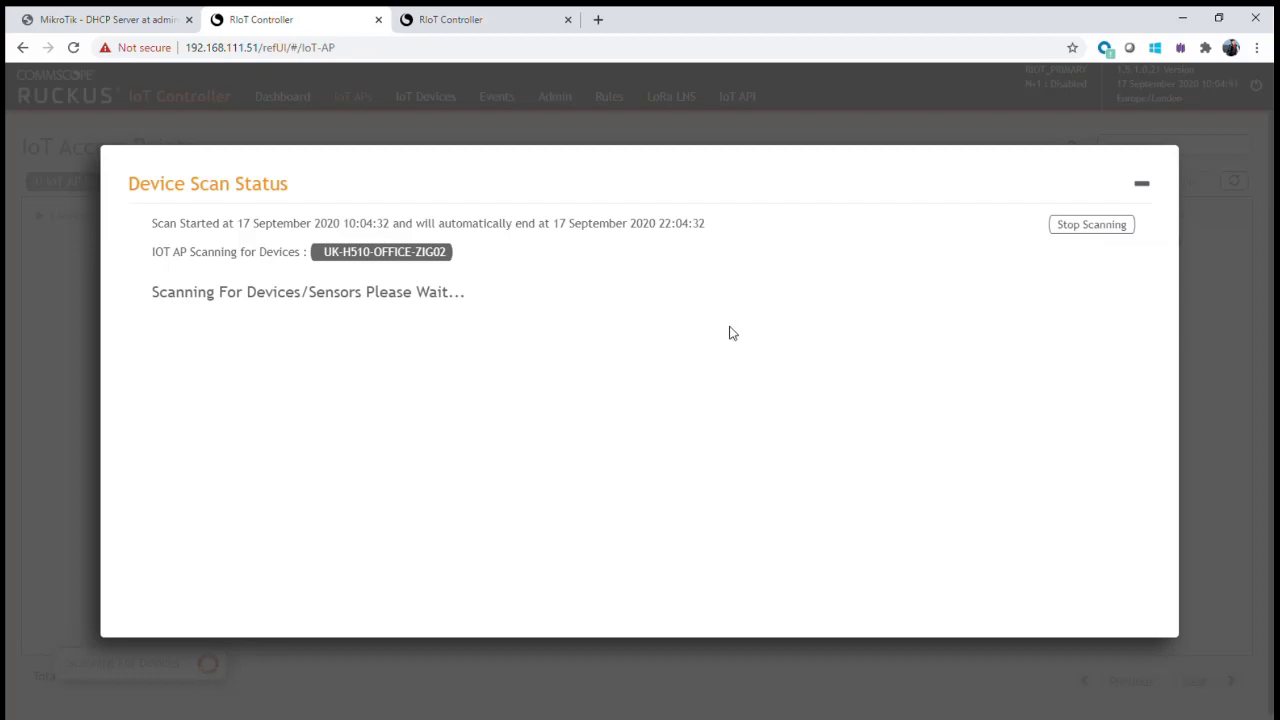
left_click(281, 318)
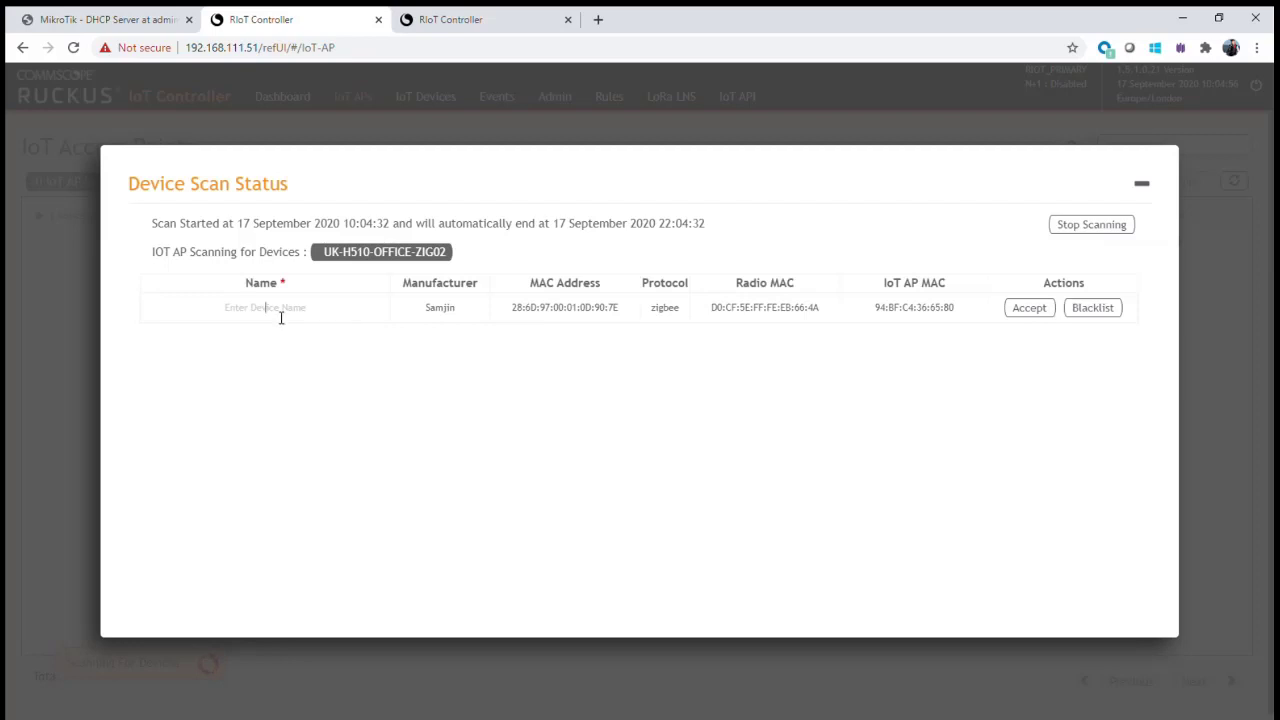
type("DOOR01")
left_click(1040, 314)
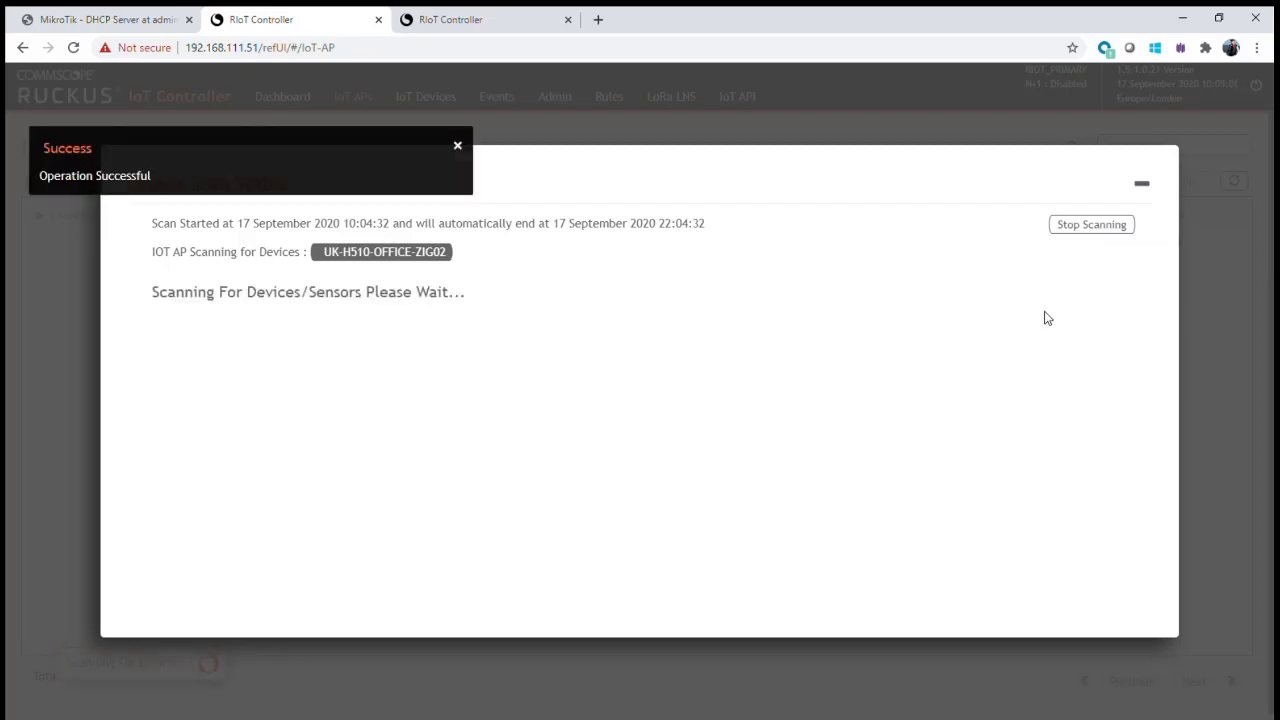
left_click(1092, 225)
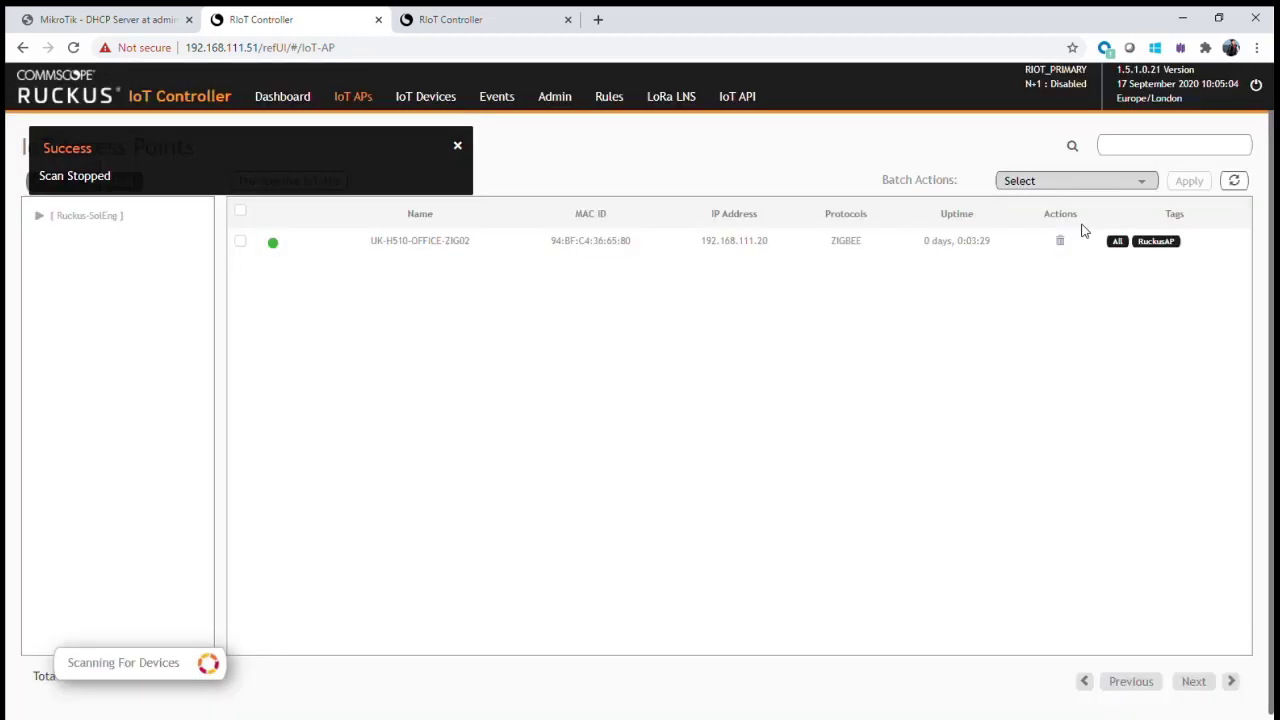
- Open DOOR01 from the IoT Devices list and expand its Device Information
left_click(437, 96)
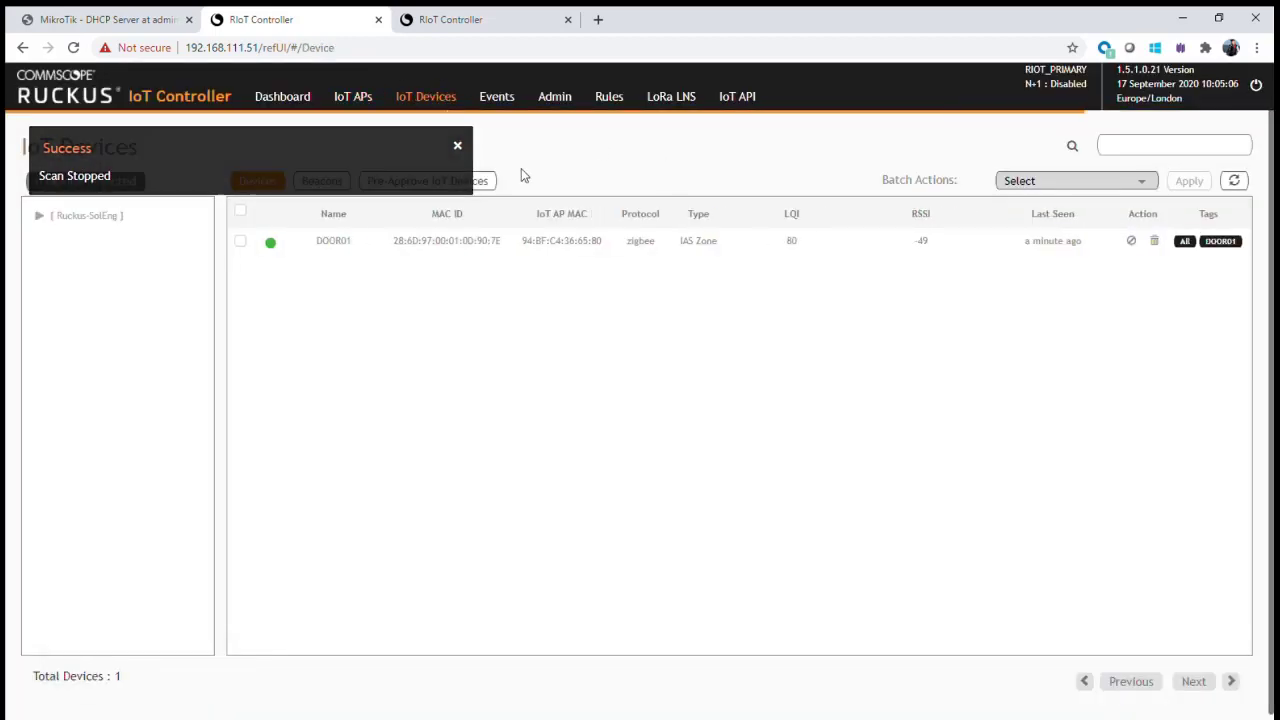
left_click(390, 247)
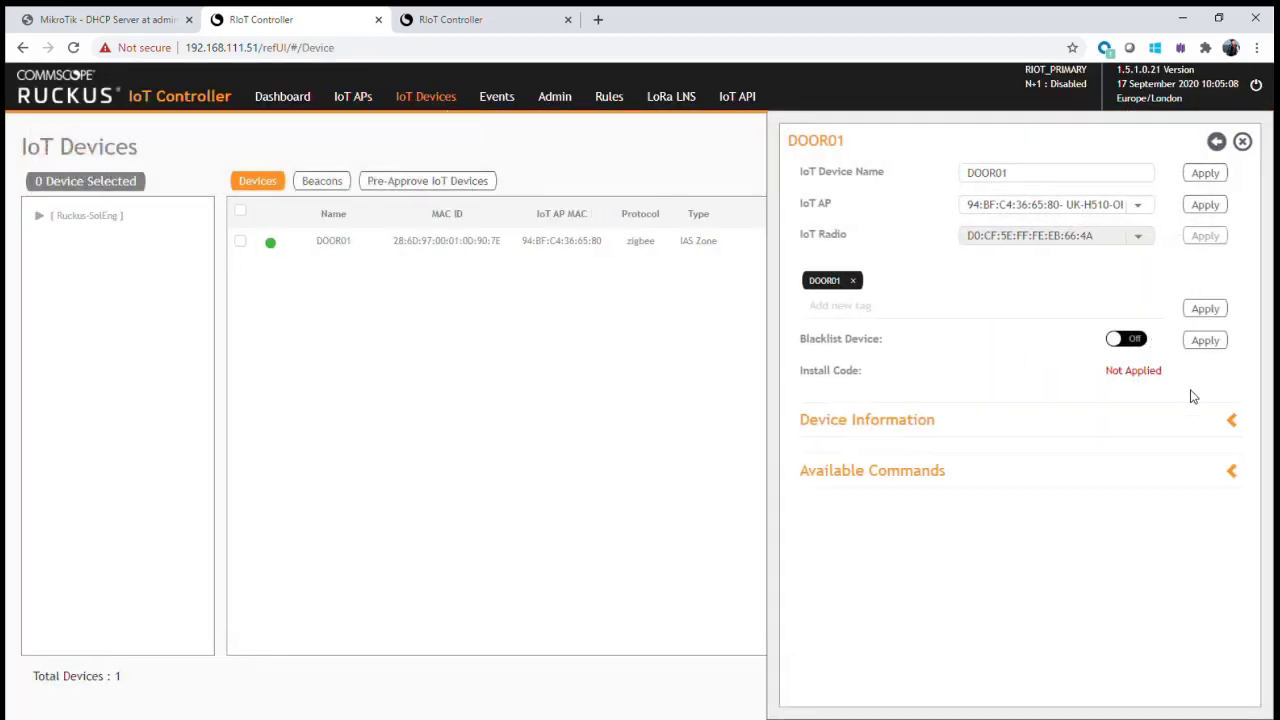
left_click(1233, 430)
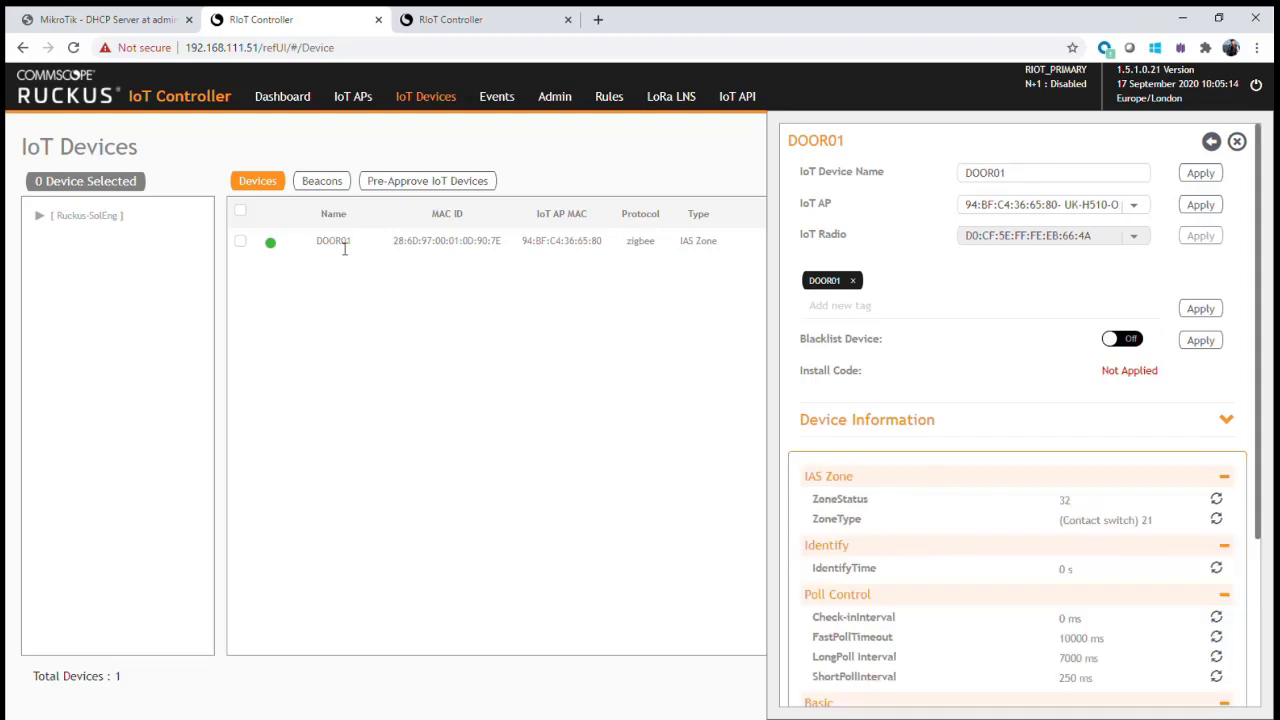
scroll(1118, 447, "down", 2)
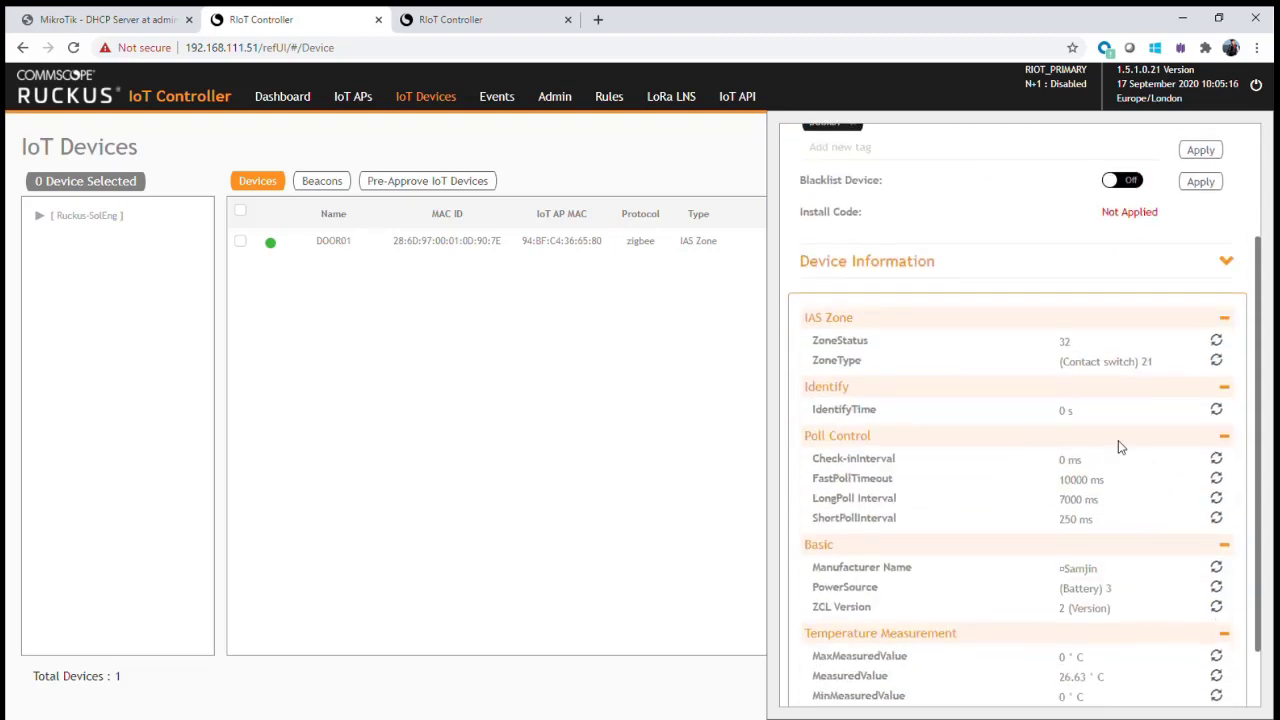
- Highlight the DOOR01 name, close its details panel, and switch to the 192.168.111.52 controller
double_click(352, 246)
double_click(352, 244)
scroll(1060, 310, "up", 3)
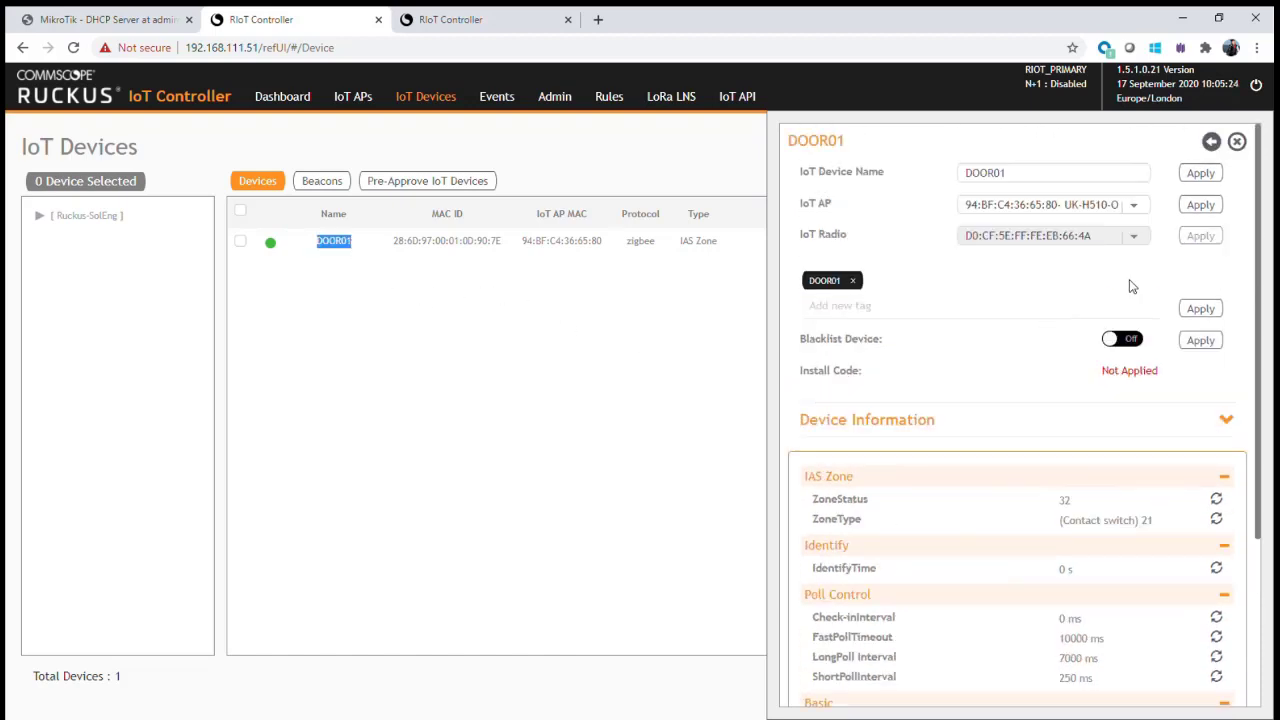
left_click(600, 135)
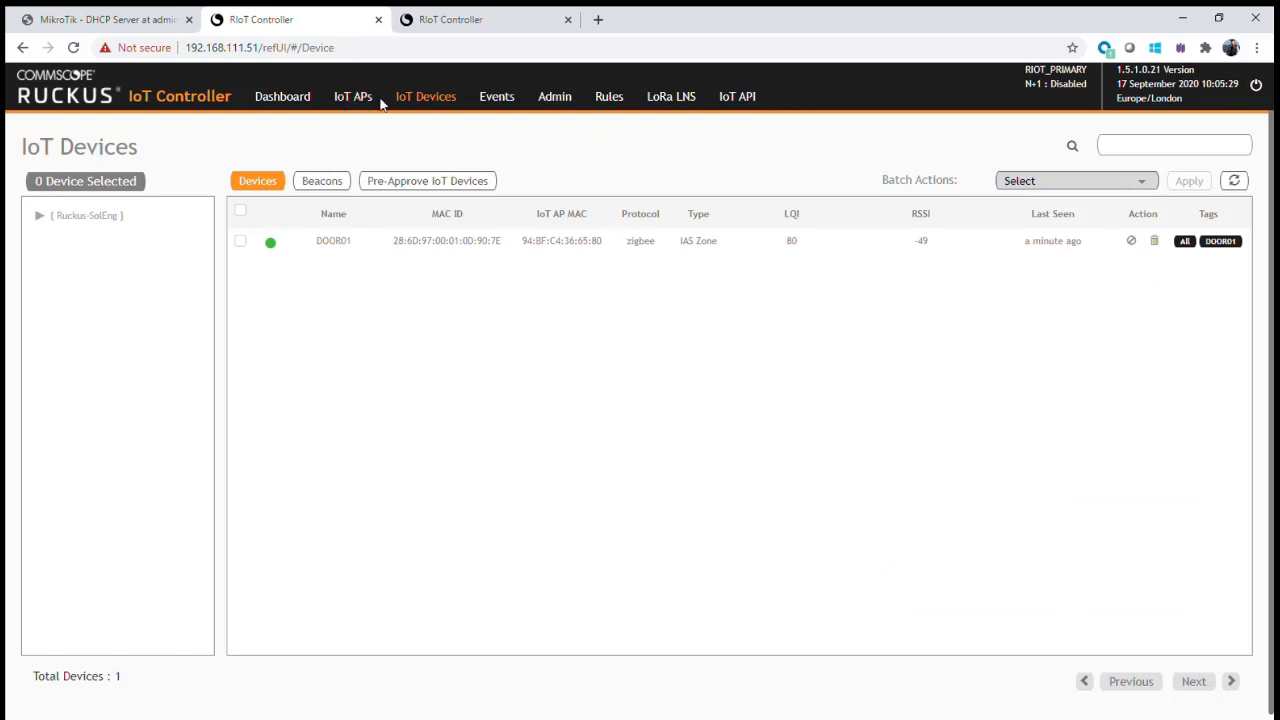
left_click(462, 21)
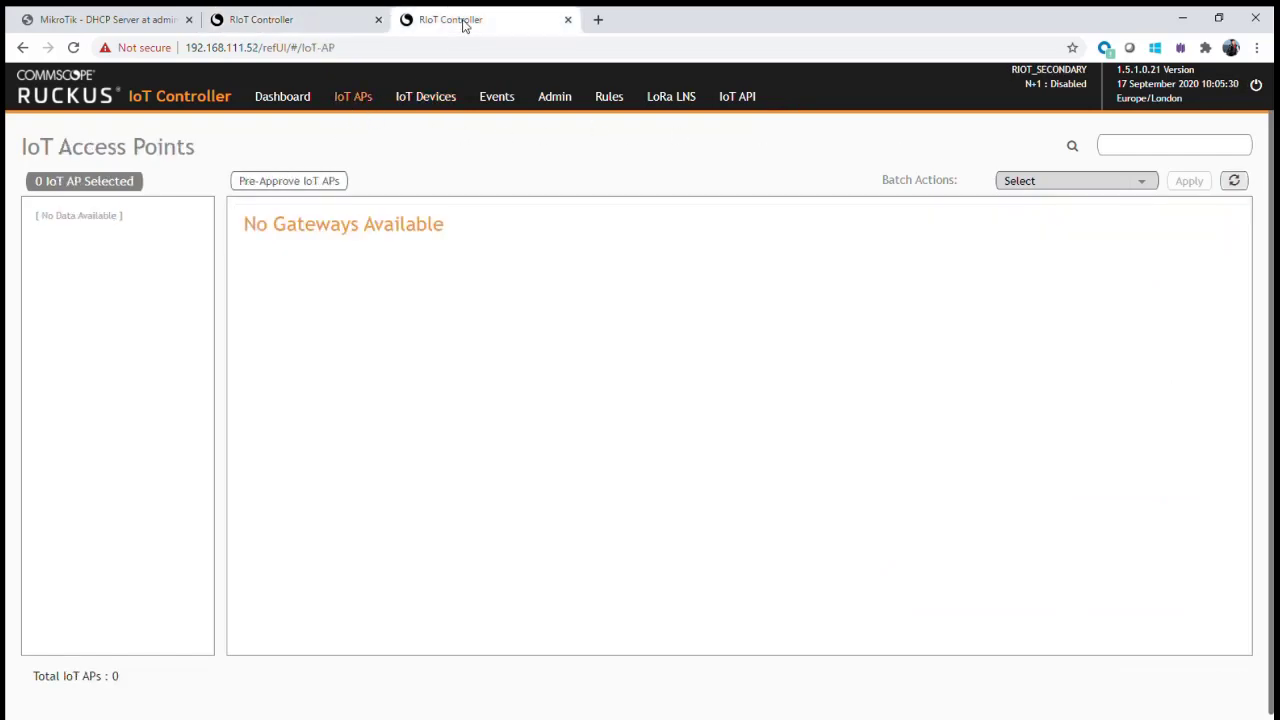
left_click(1231, 182)
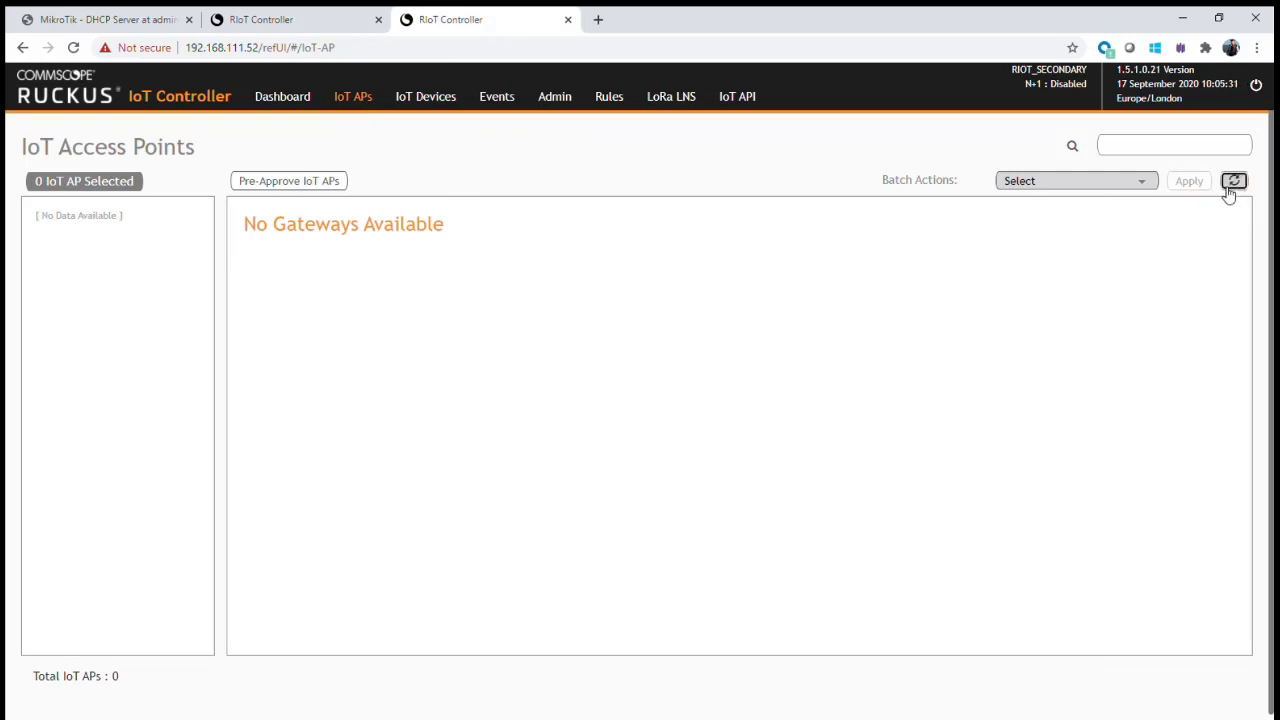
left_click(428, 100)
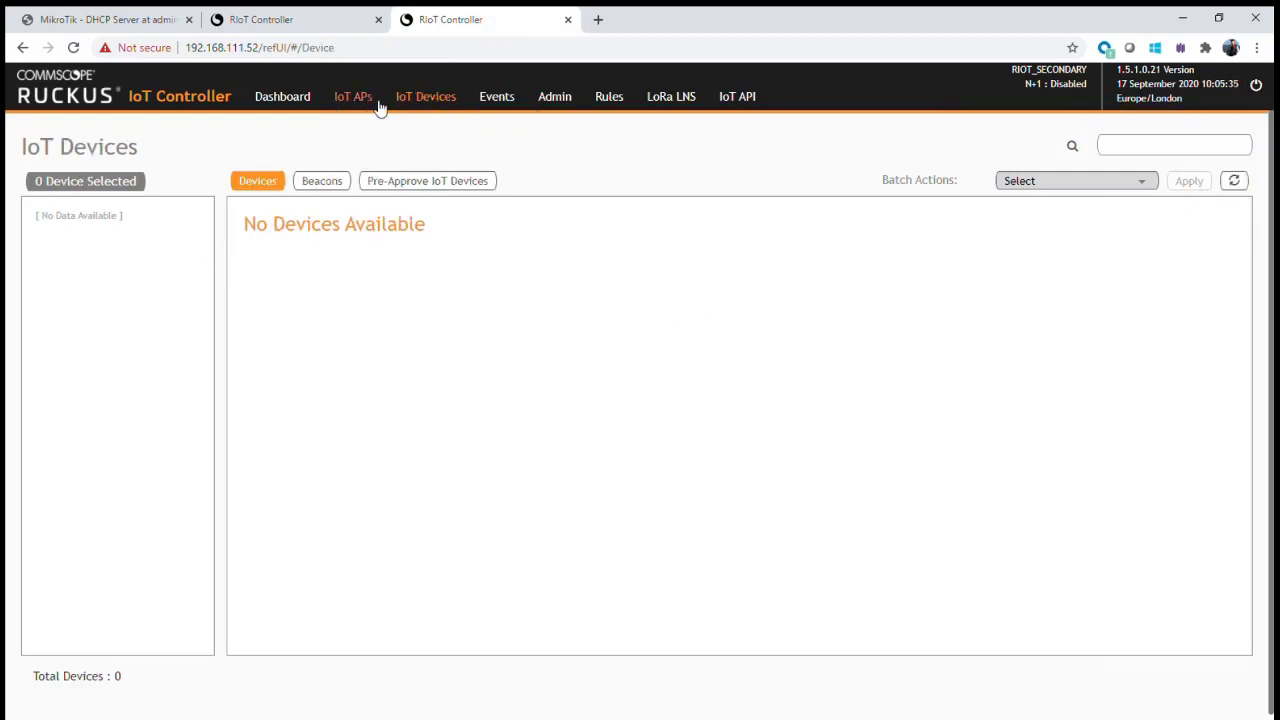
left_click(370, 102)
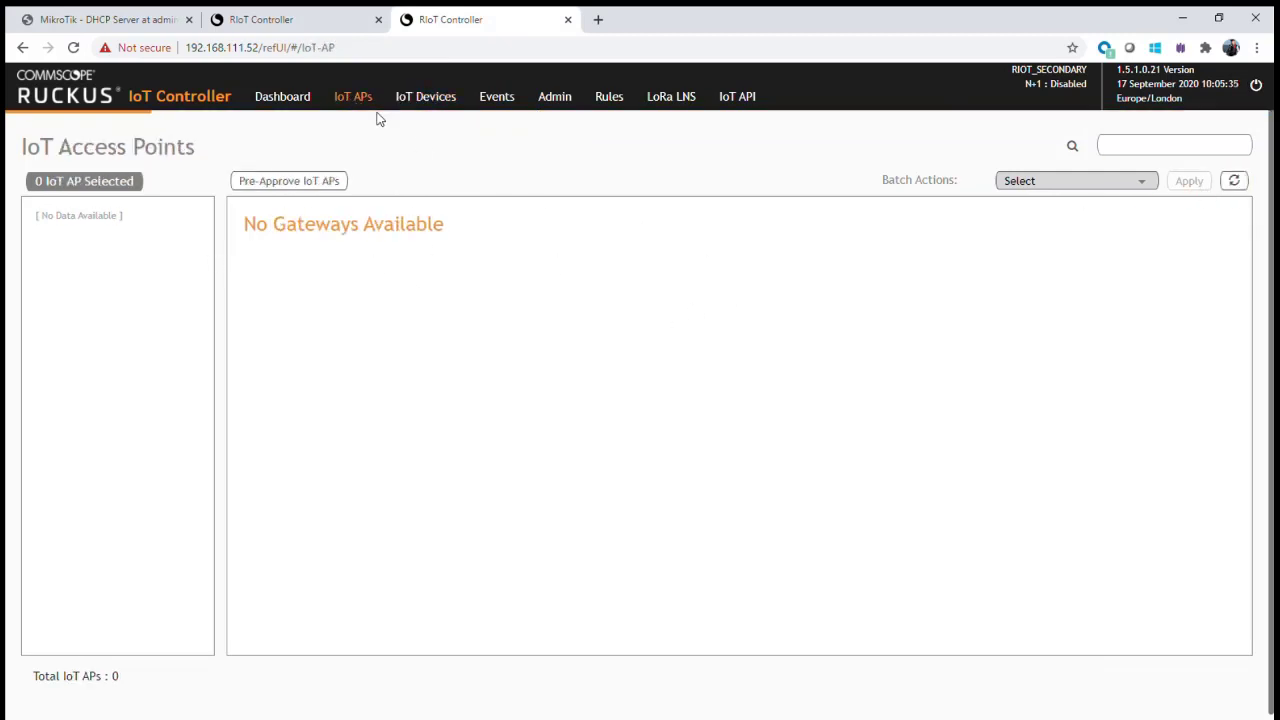
left_click(305, 22)
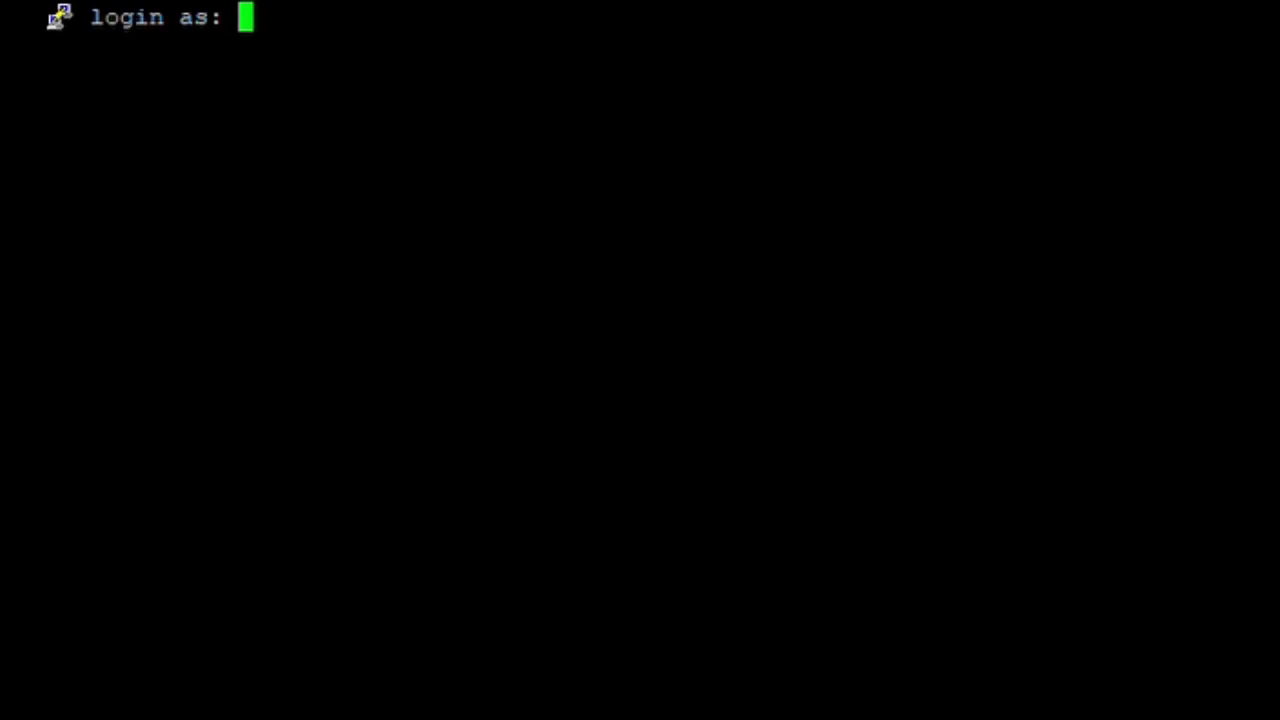
- Log in to the 192.168.111.51 controller over SSH with the administrator username and password
type("admin")
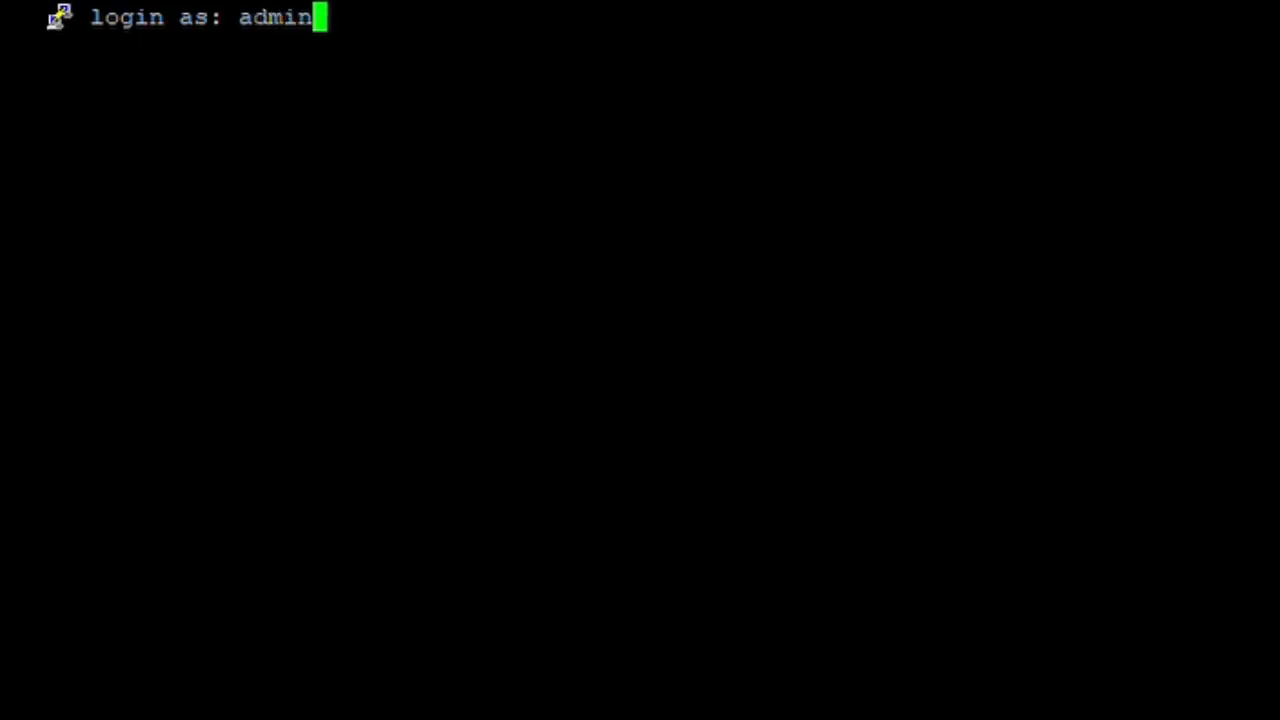
key("Return")
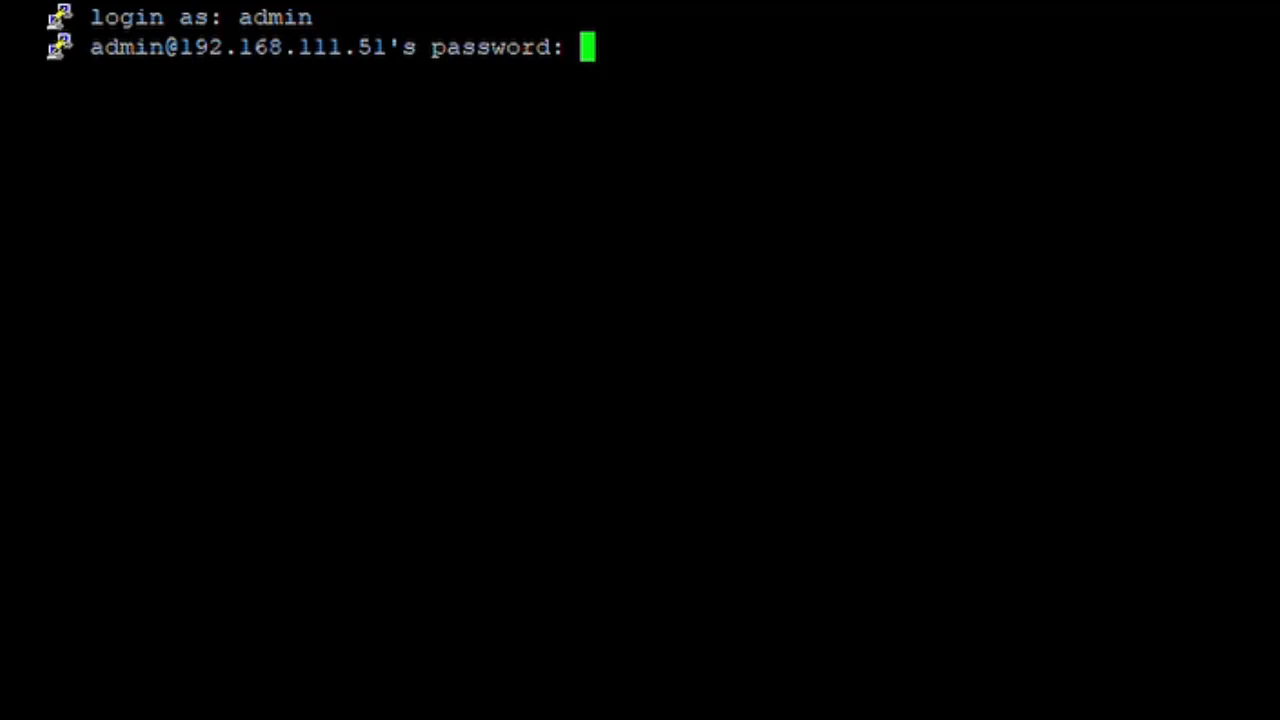
key("Return")
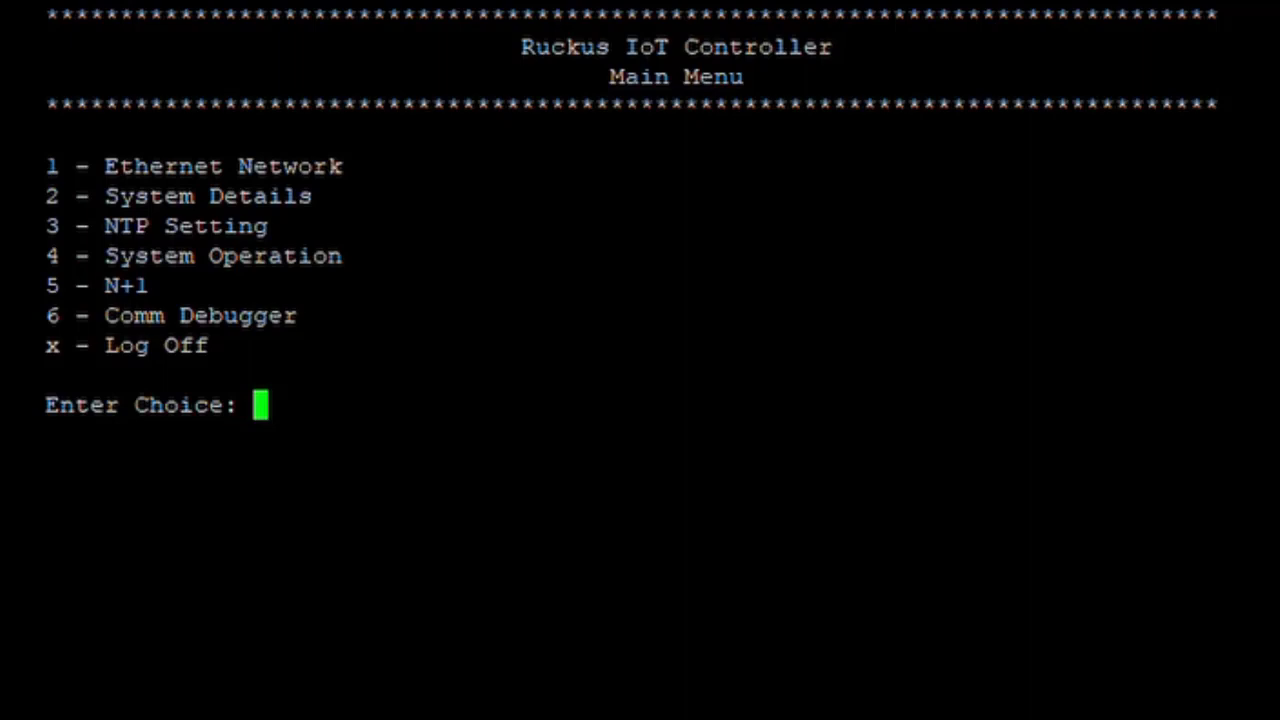
- Choose N+1 (5), then Configure (1), then Start Primary Controller (1)
type("5")
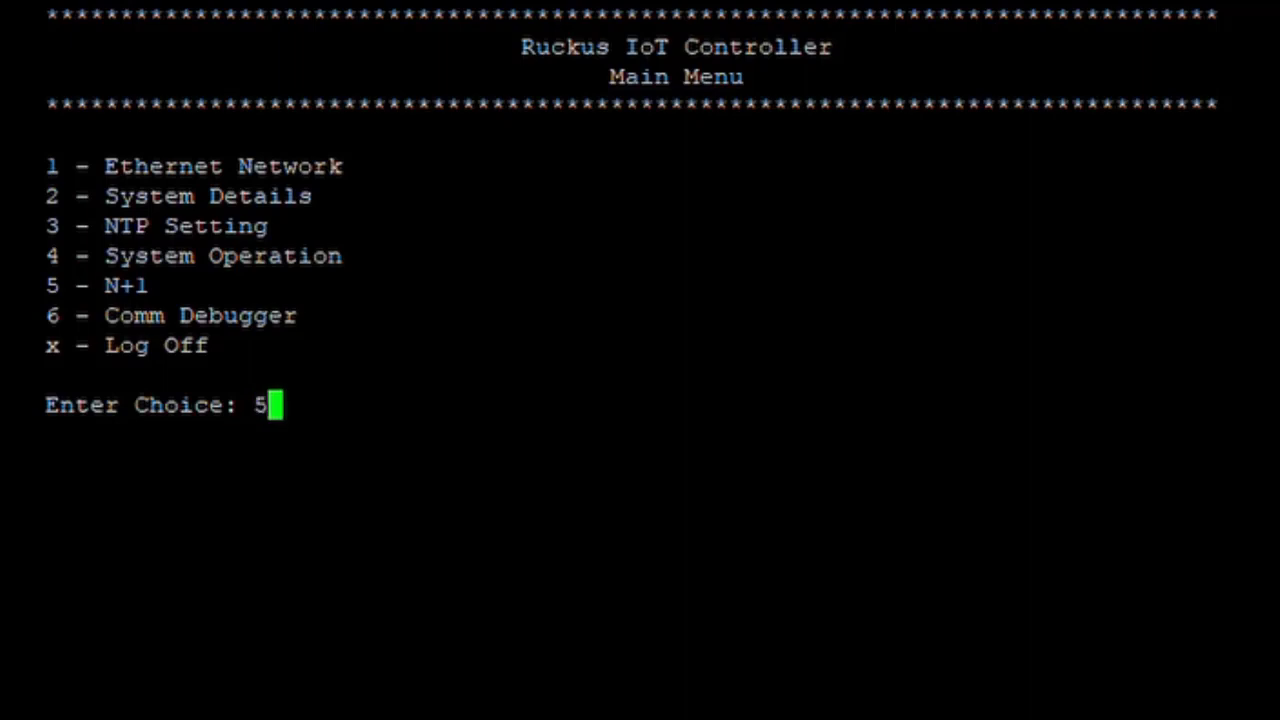
key("Return")
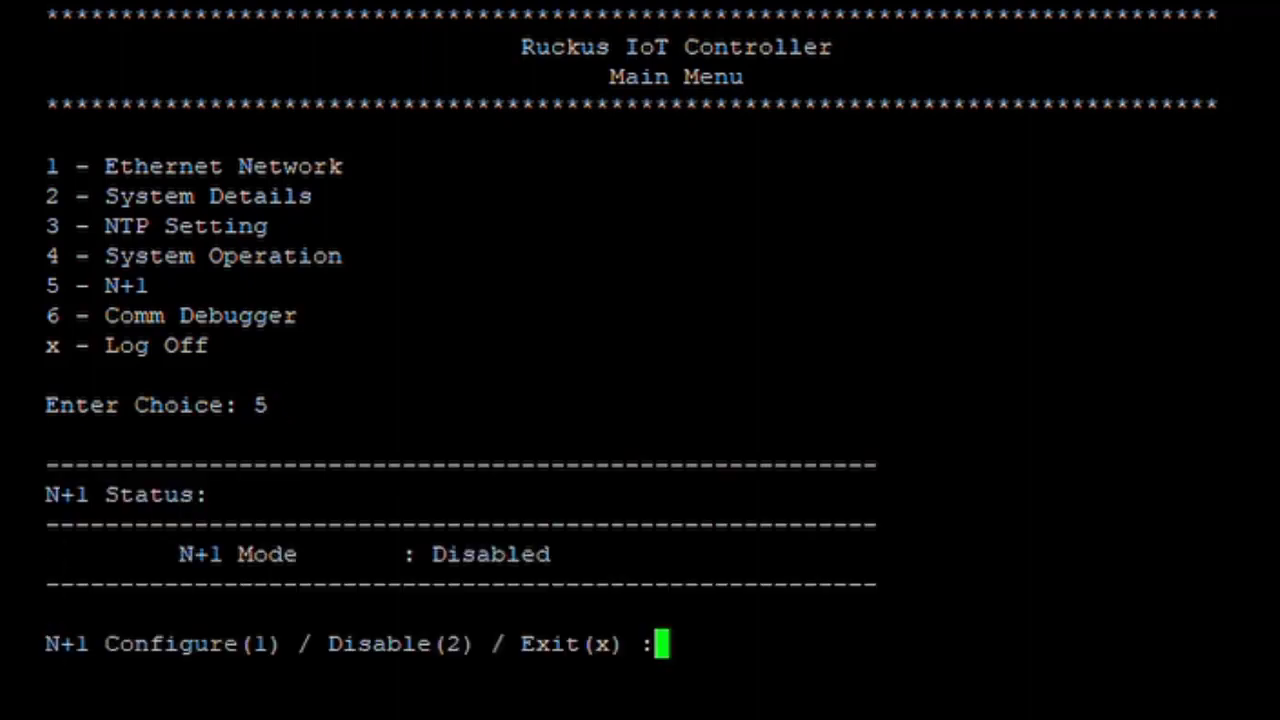
type("1")
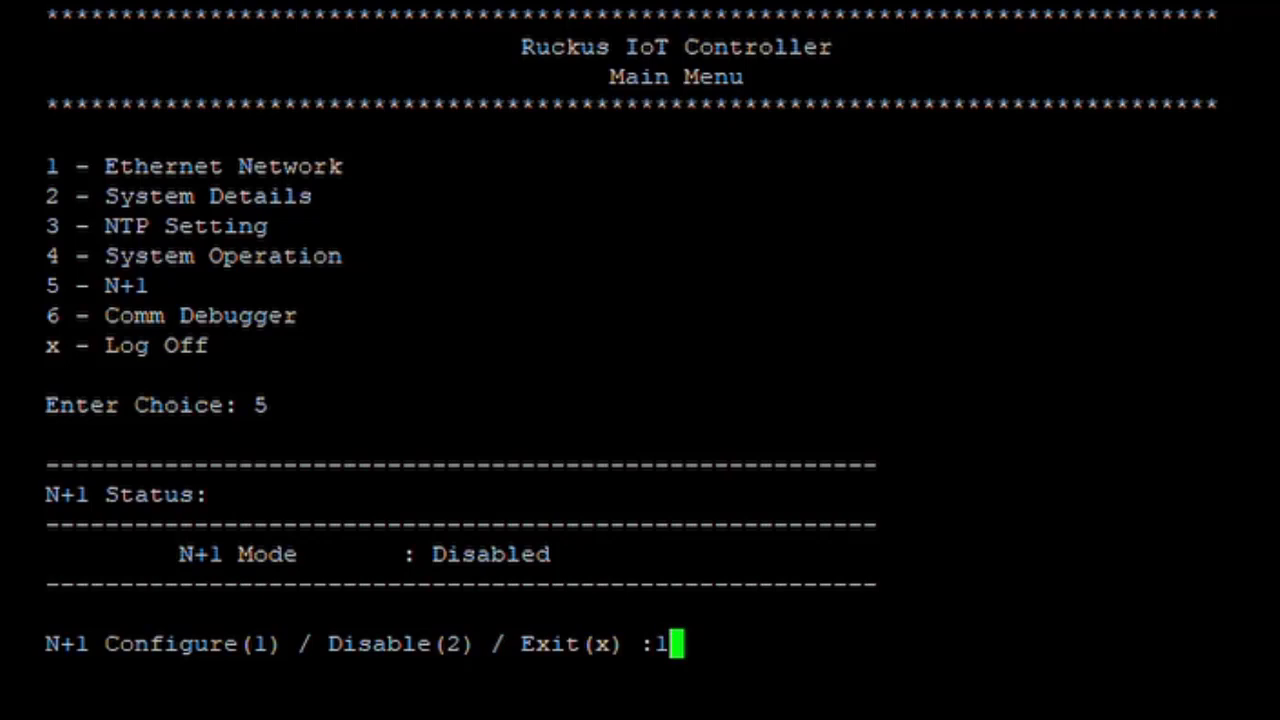
key("Return")
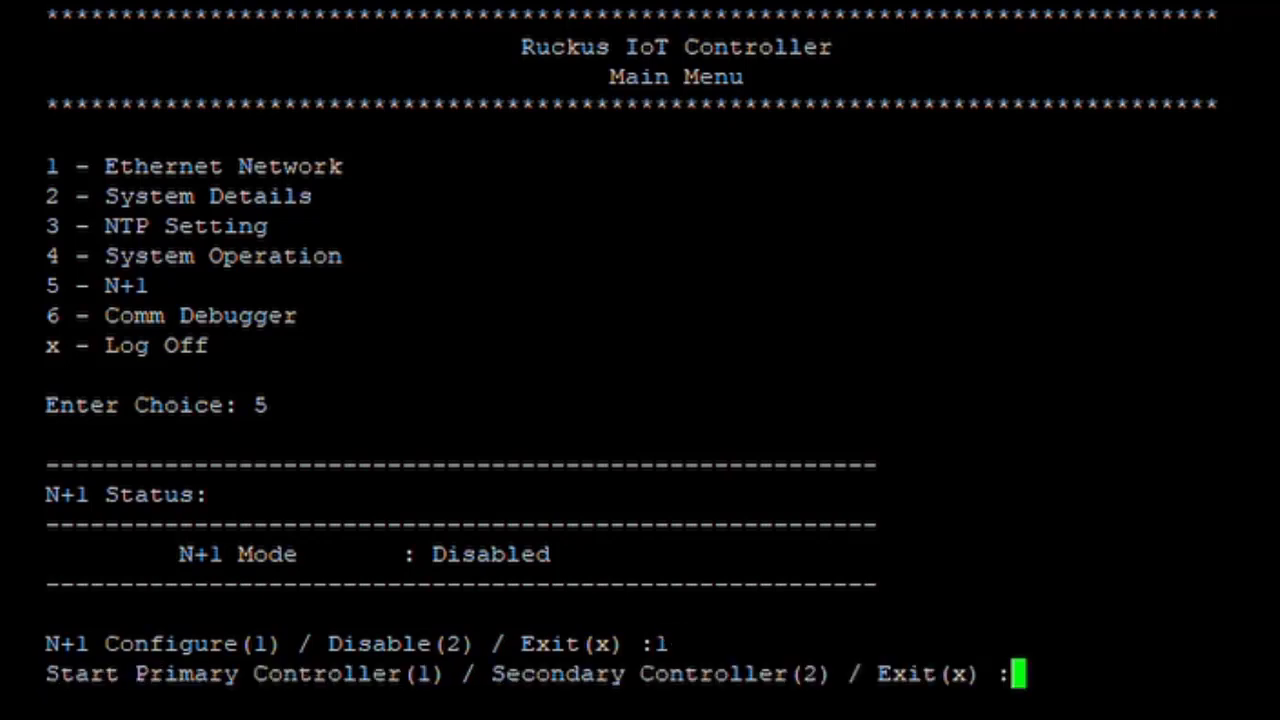
type("1")
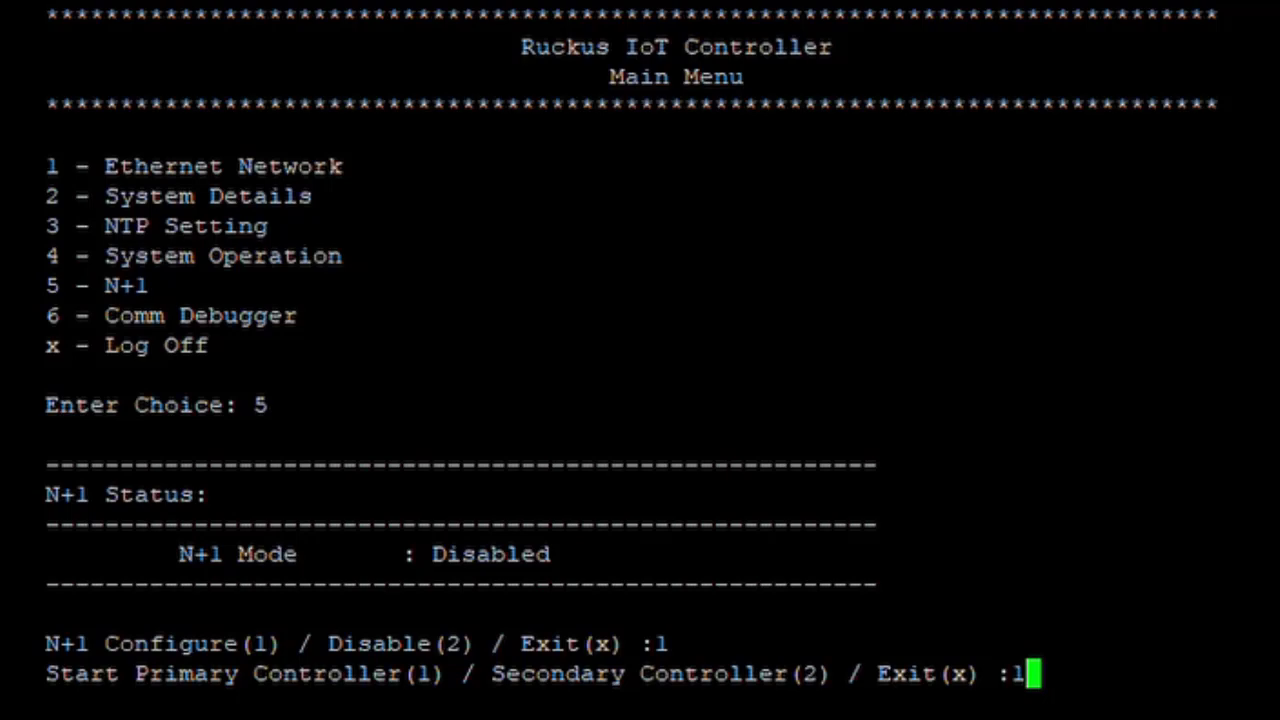
key("Return")
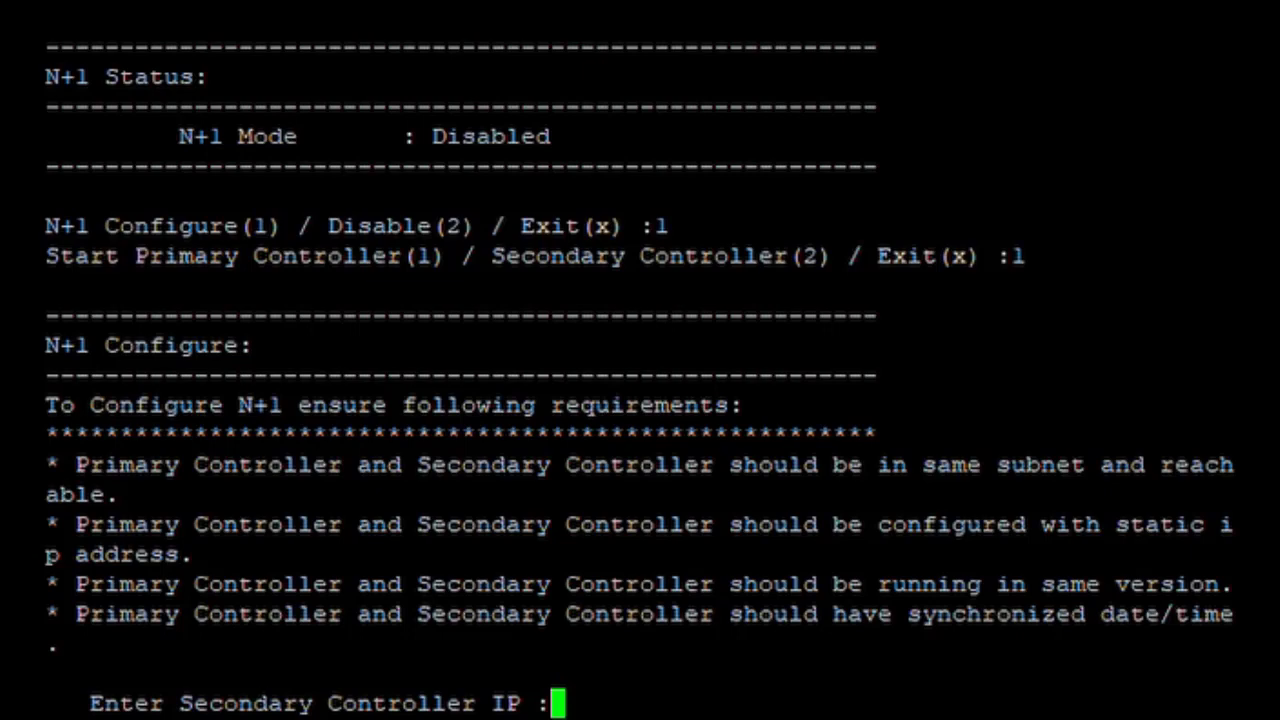
- Enter secondary IP 192.168.111.52 and virtual IP 192.168.111.61, then type y and erase it
type("192.168")
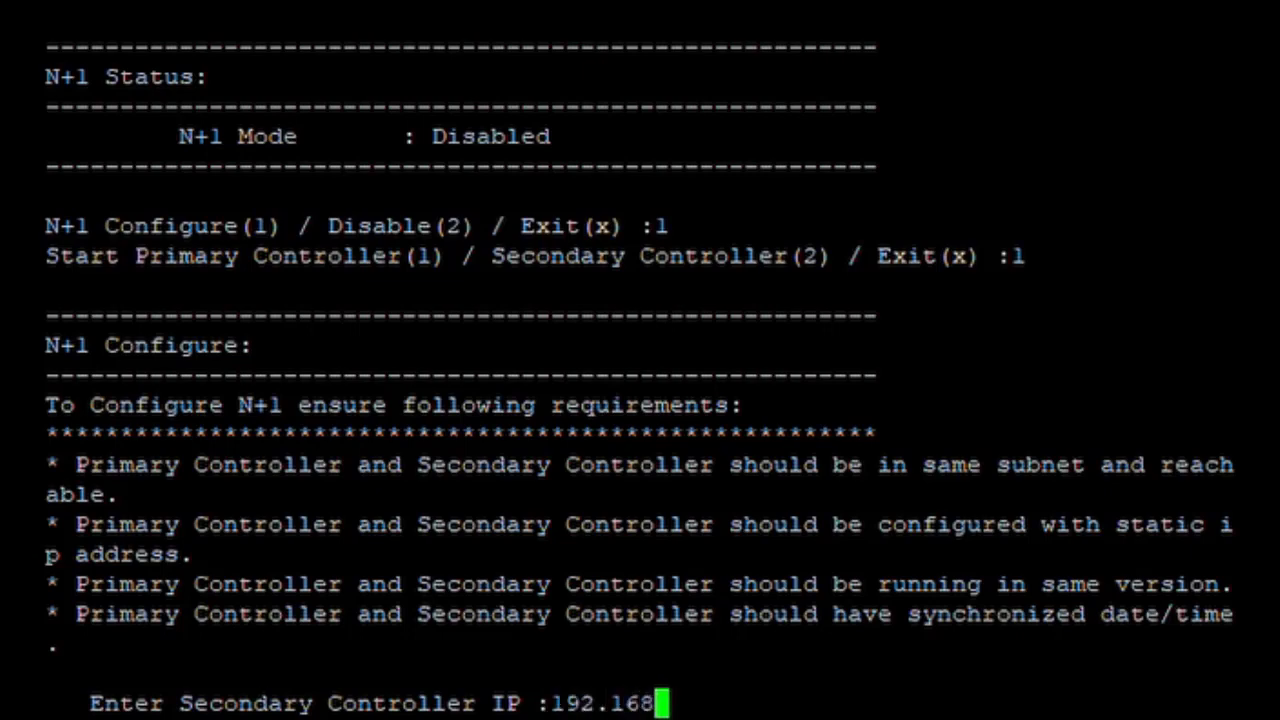
type(".111")
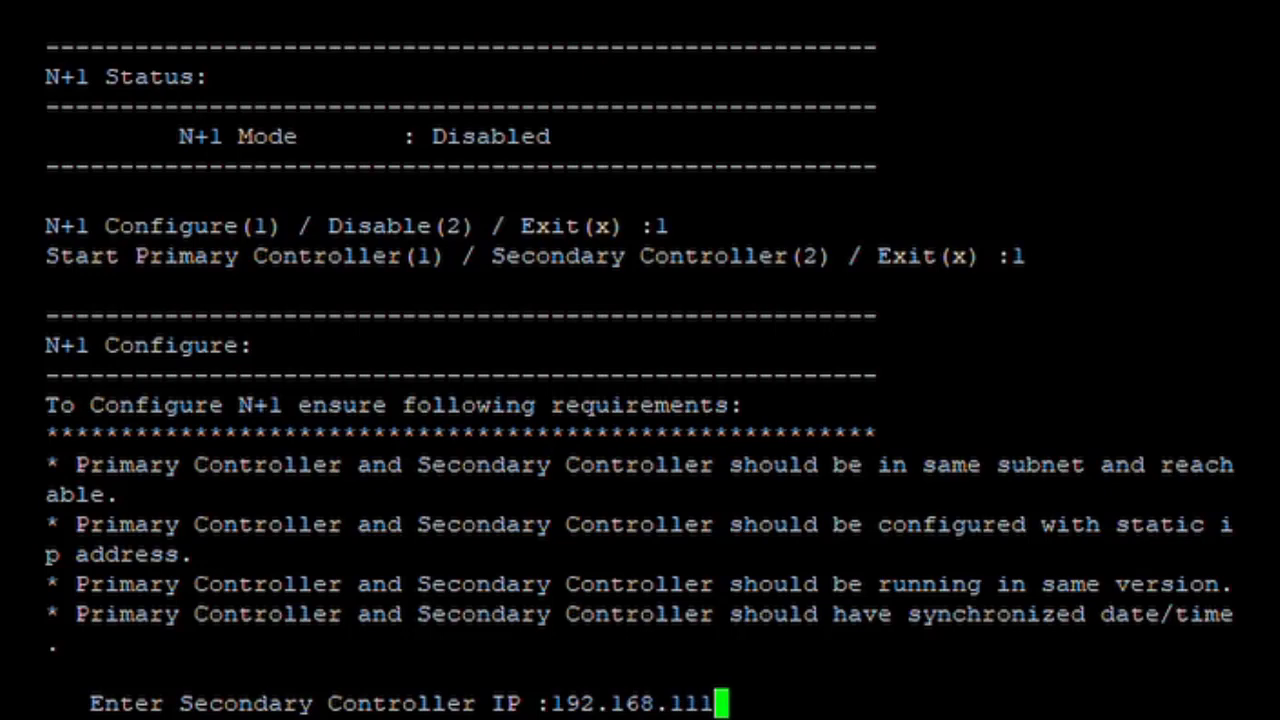
type(".52")
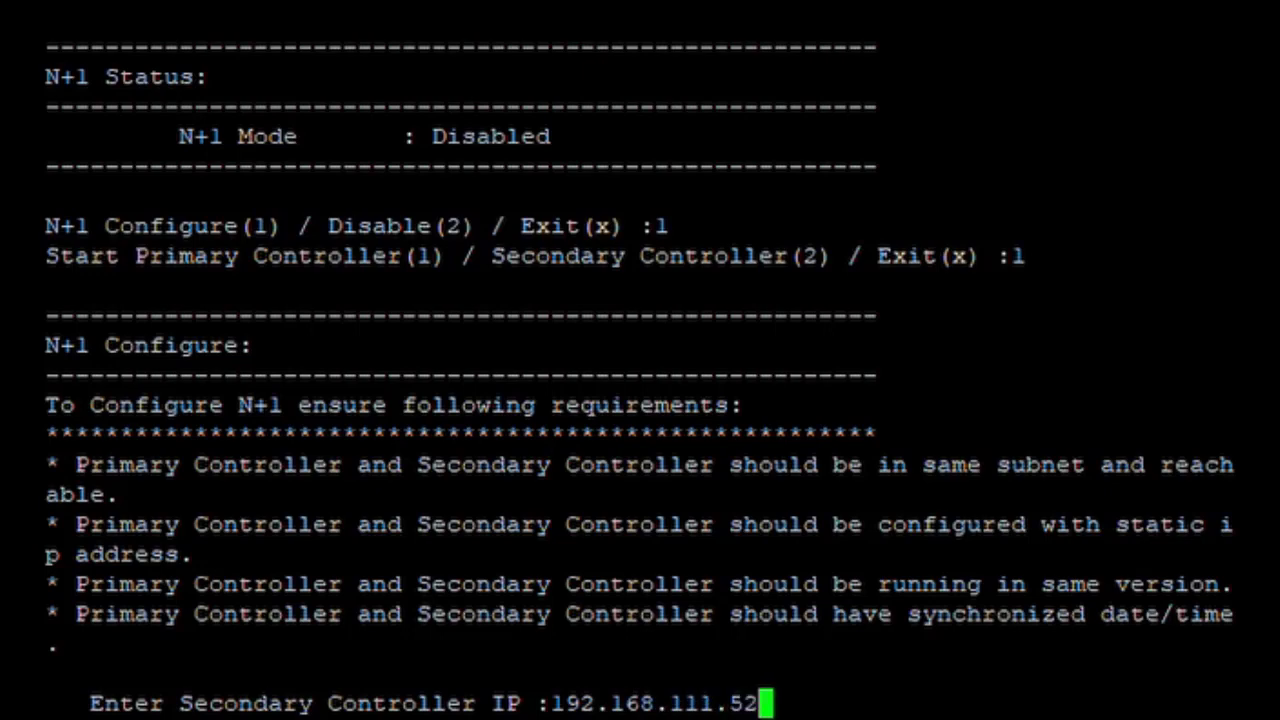
key("Return")
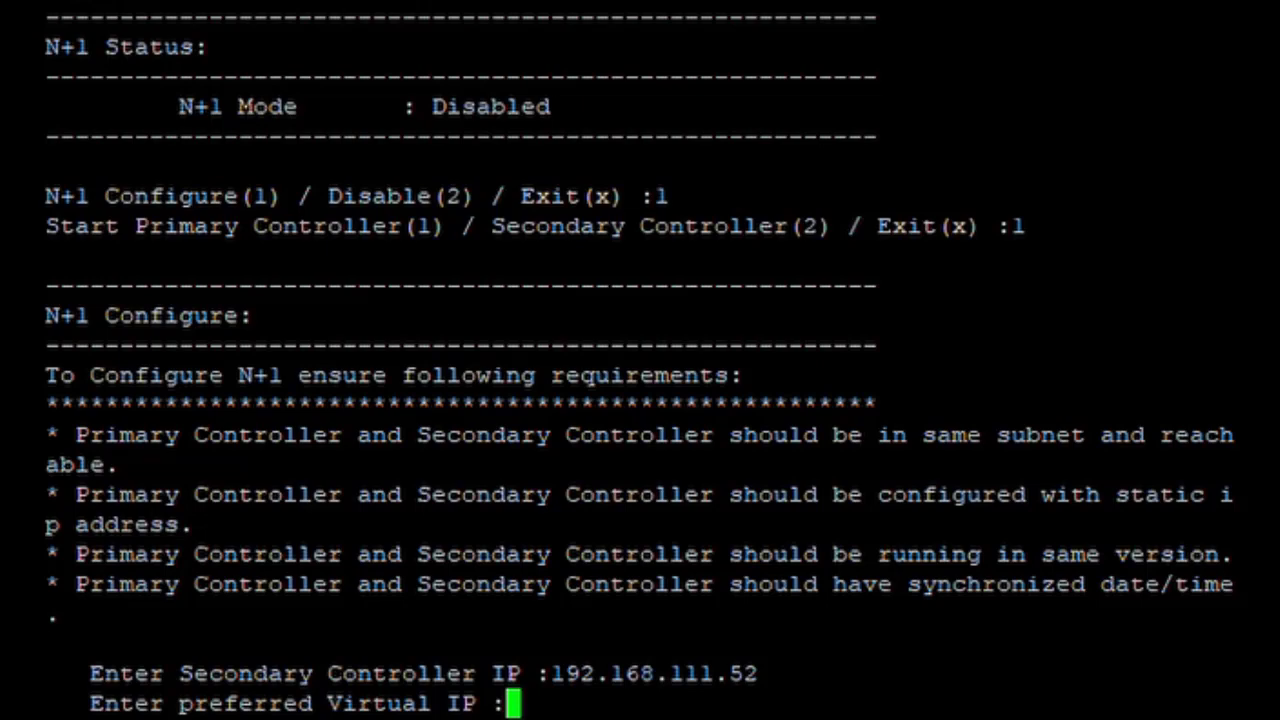
type("192.16")
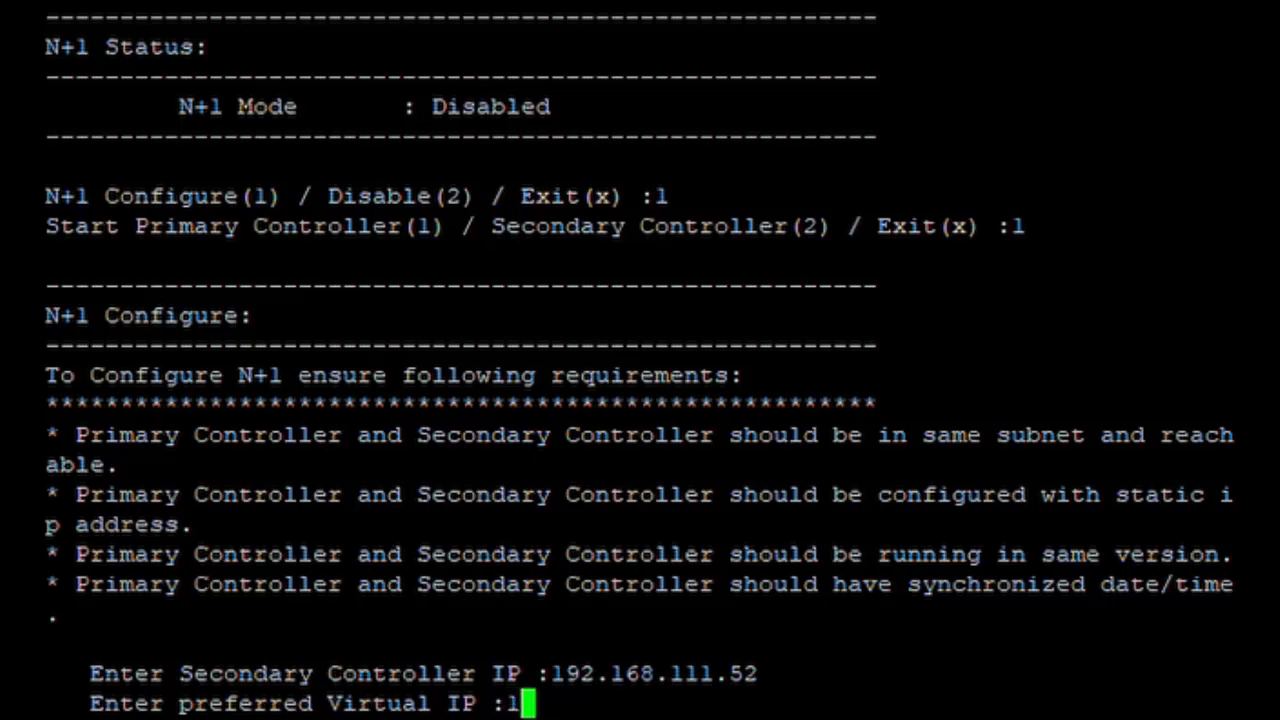
type("8.111.")
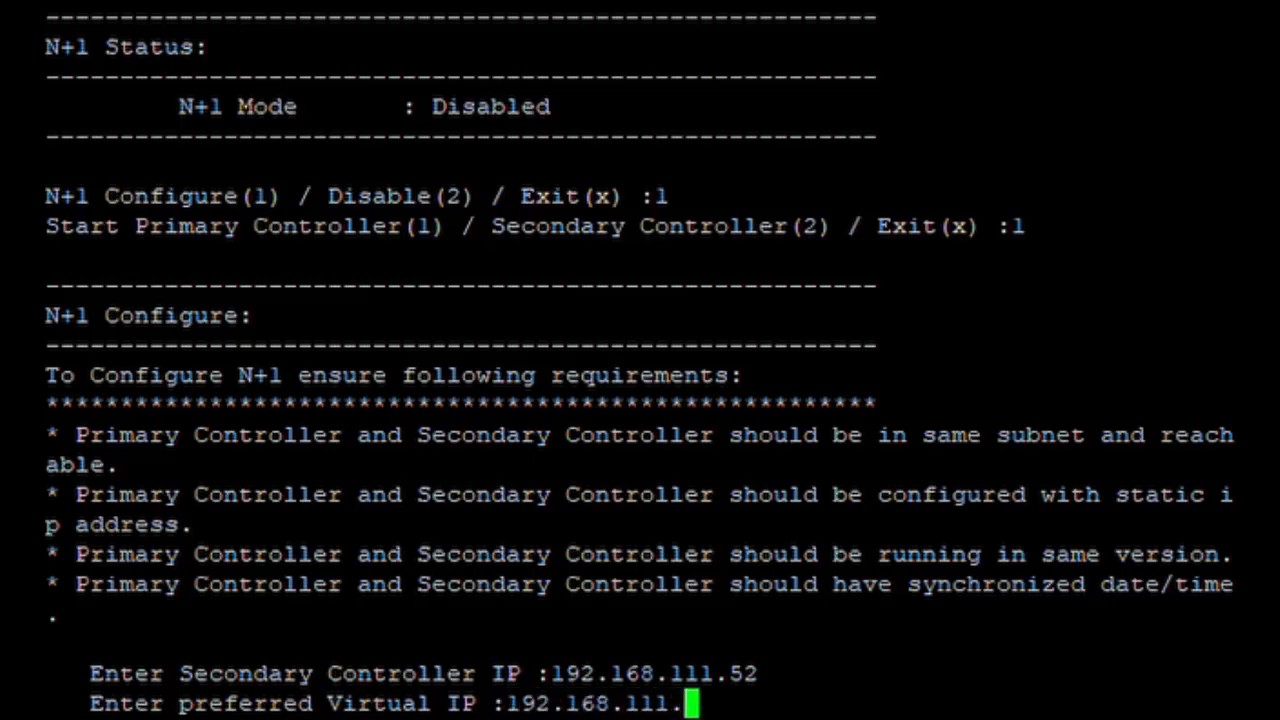
type("61")
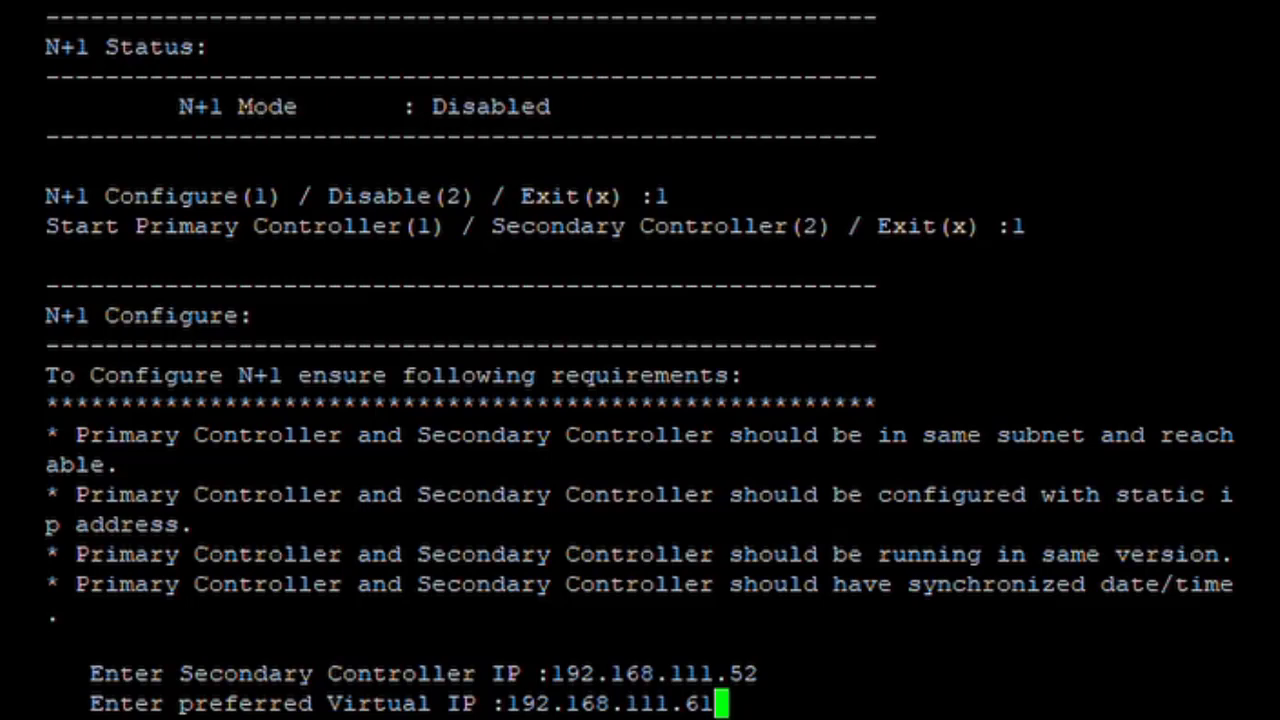
key("Return")
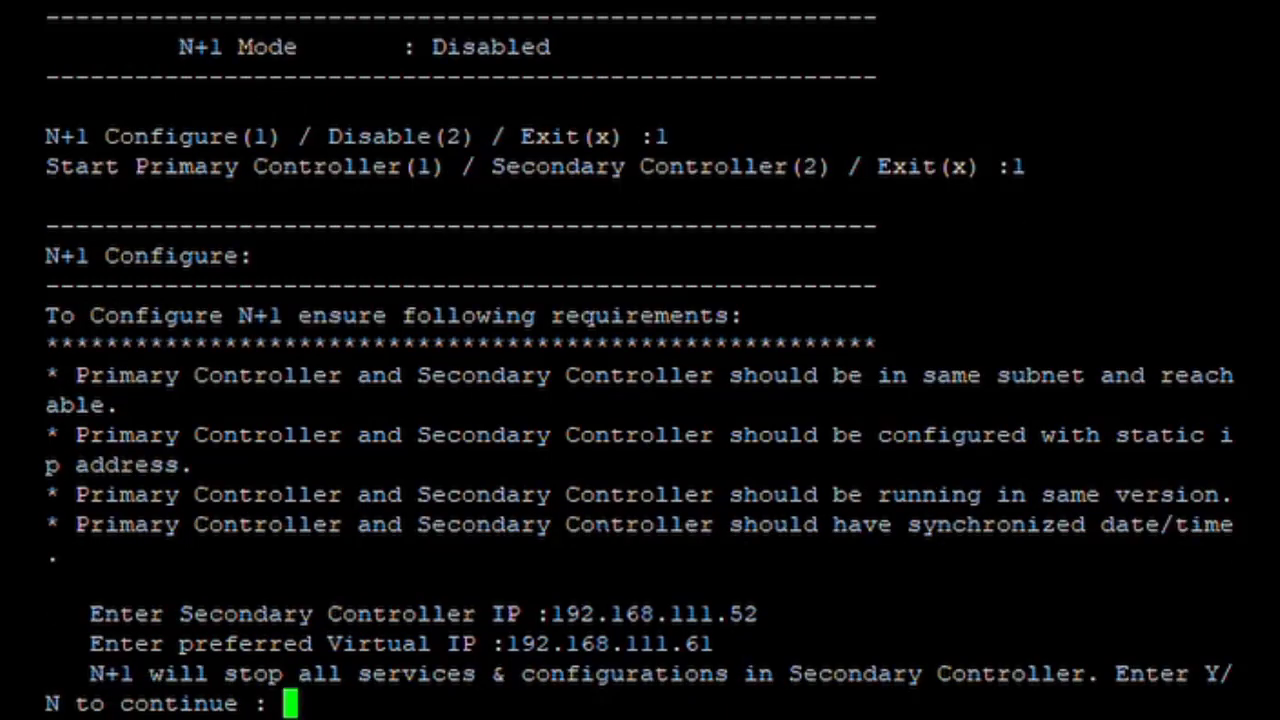
type("y")
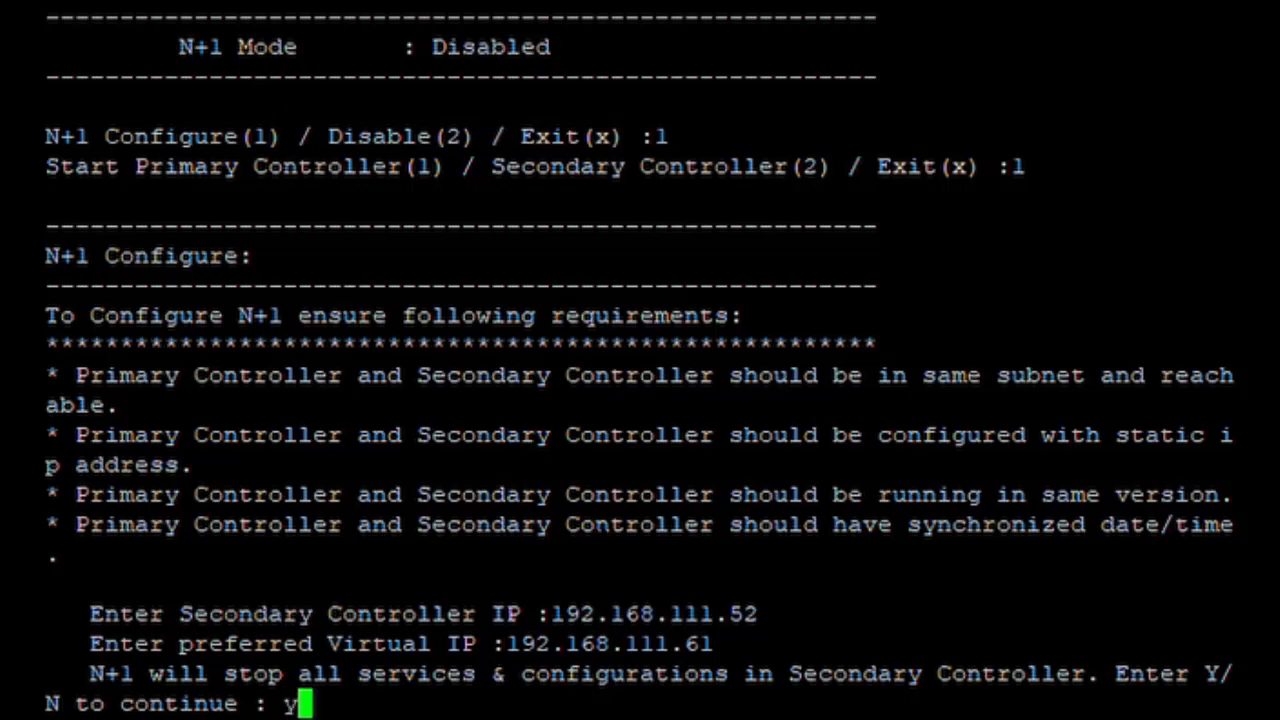
key("BackSpace")
- Answer Y to start N+1 and highlight the started and completed messages as configuration runs
type("Y")
key("Return")
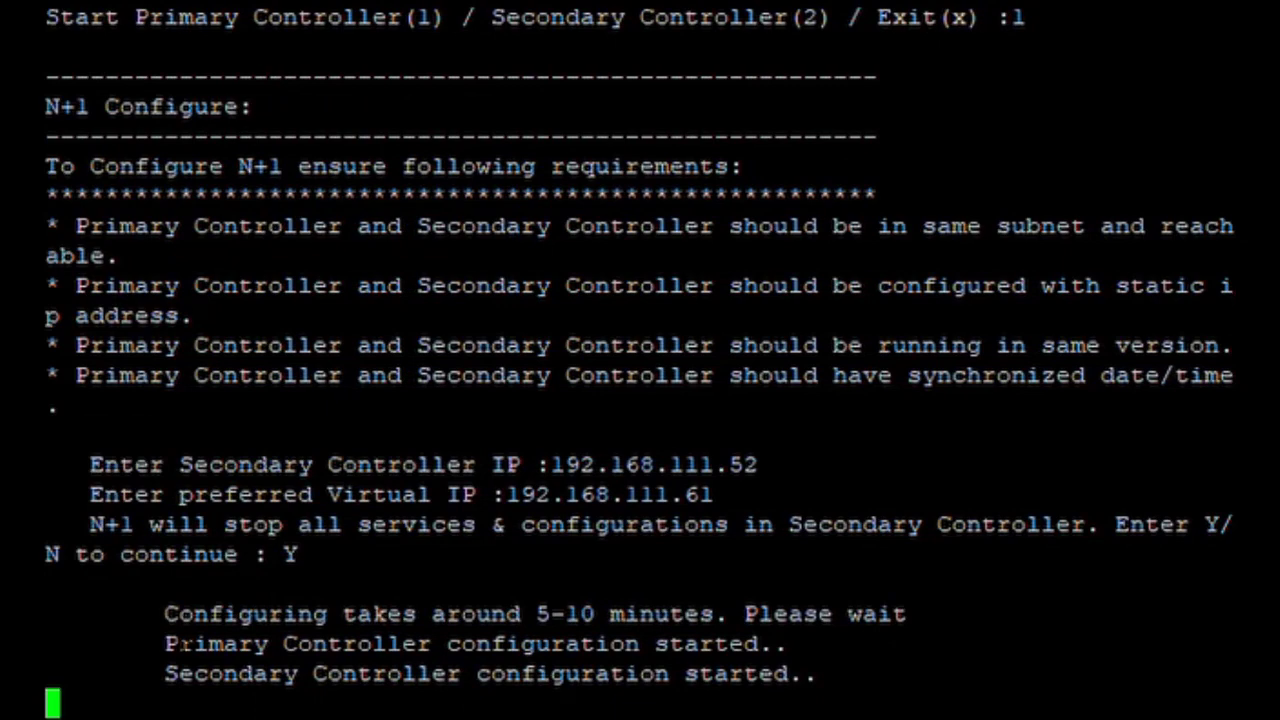
left_click_drag(165, 644, 787, 644)
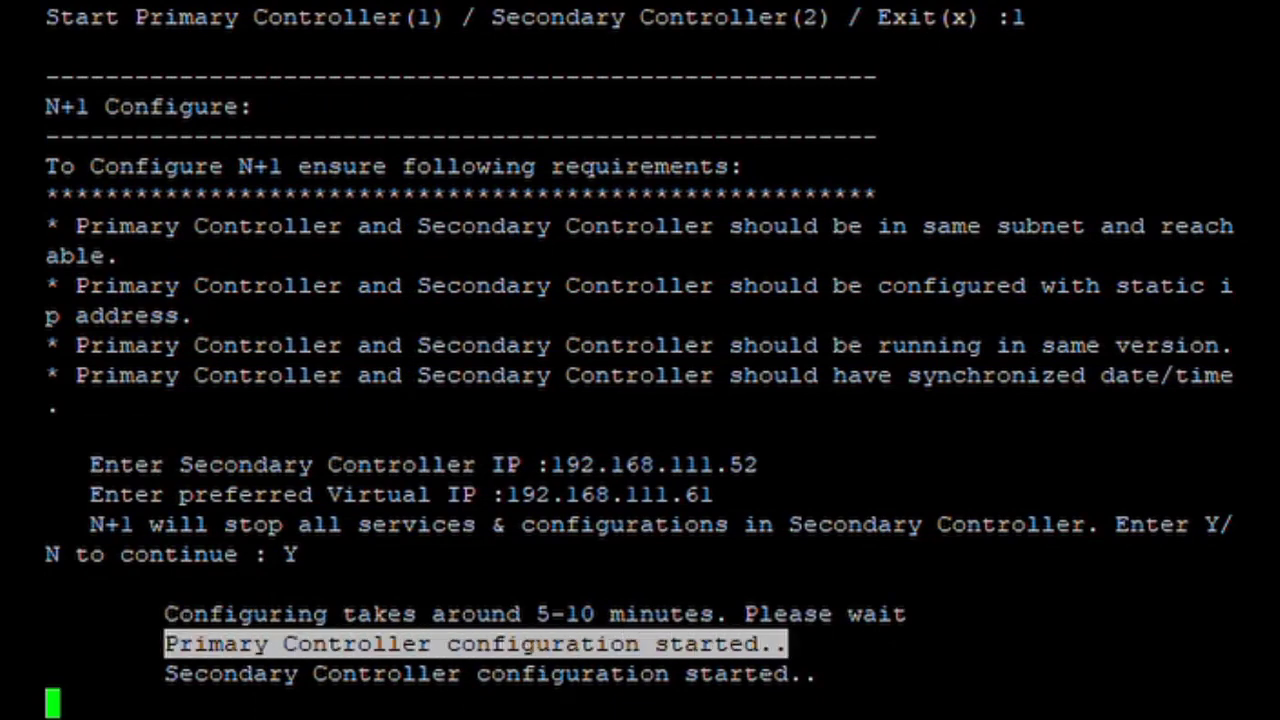
left_click_drag(150, 674, 818, 674)
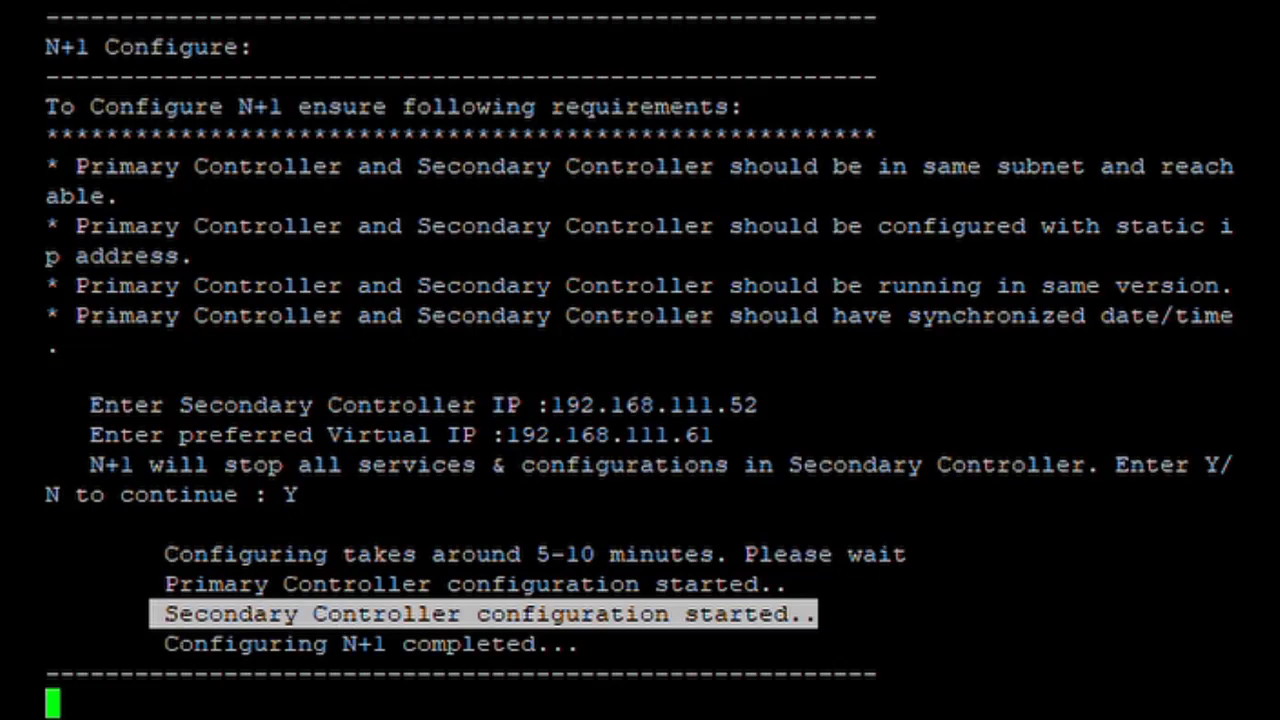
left_click_drag(165, 644, 598, 648)
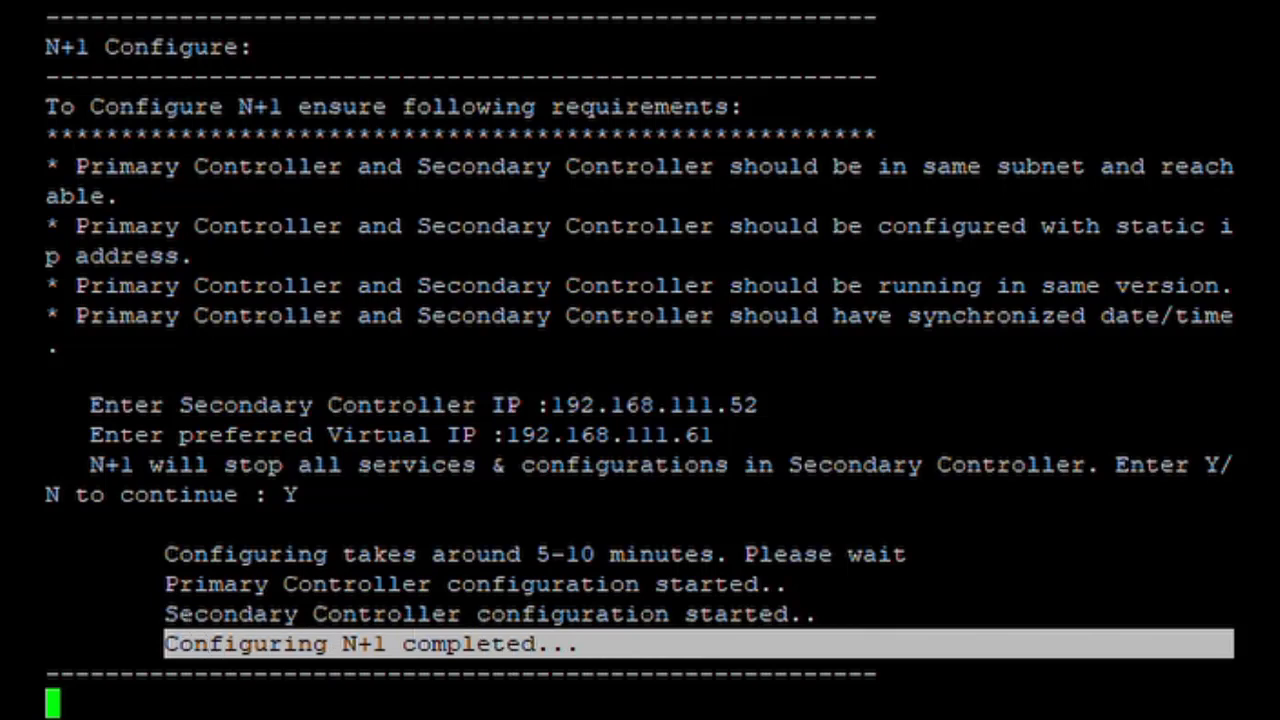
left_click(527, 645)
- Re-highlight the primary started, secondary started and 'Configuring N+1 completed' messages
left_click_drag(165, 584, 775, 588)
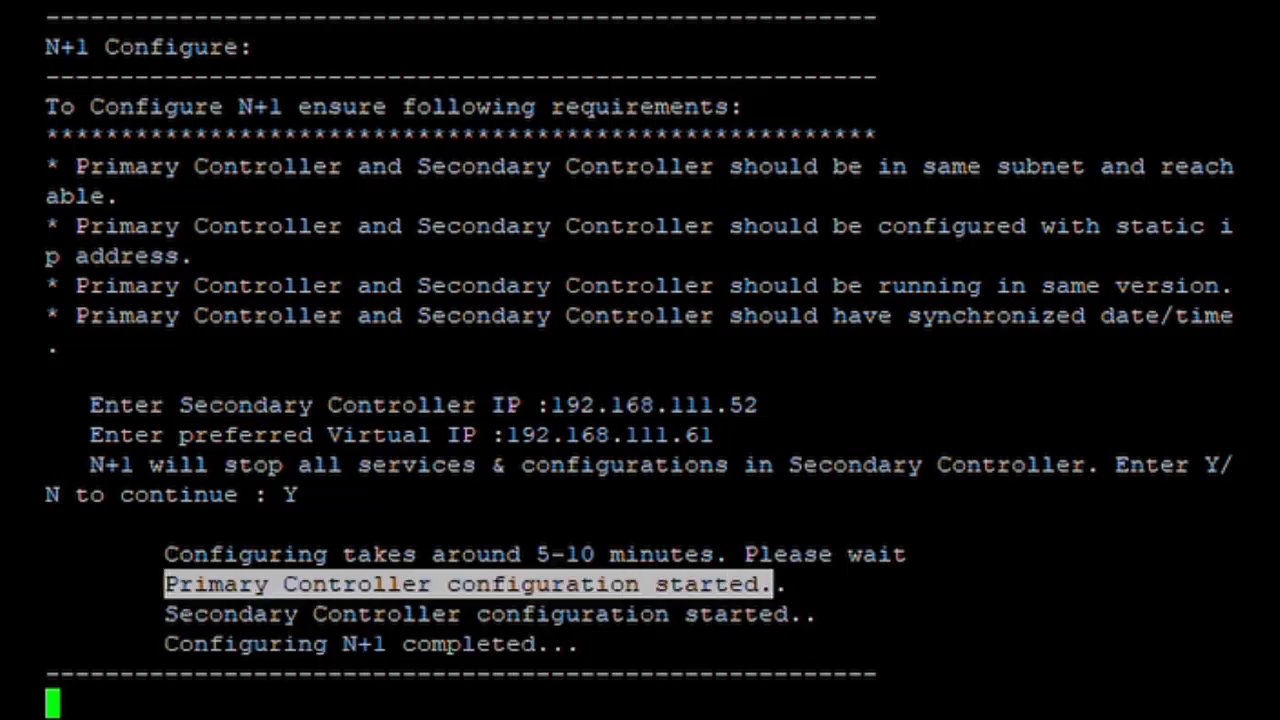
left_click_drag(165, 614, 900, 614)
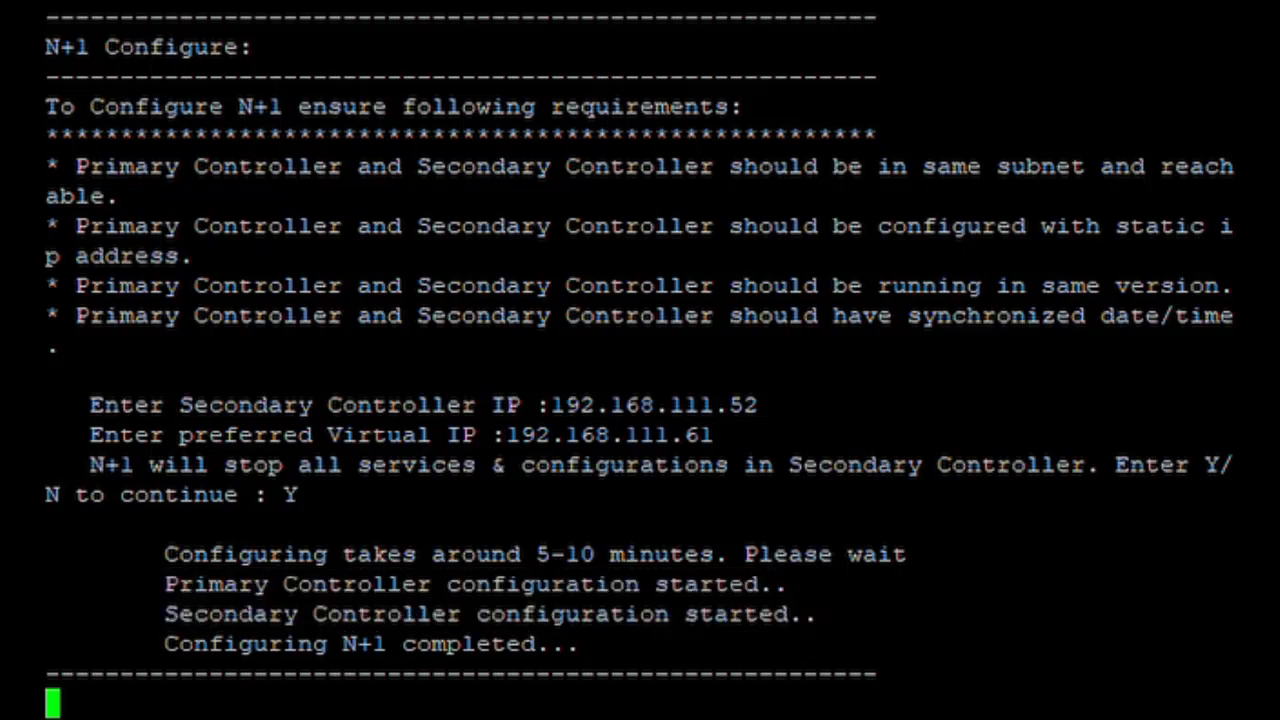
left_click(198, 645)
left_click_drag(150, 645, 600, 645)
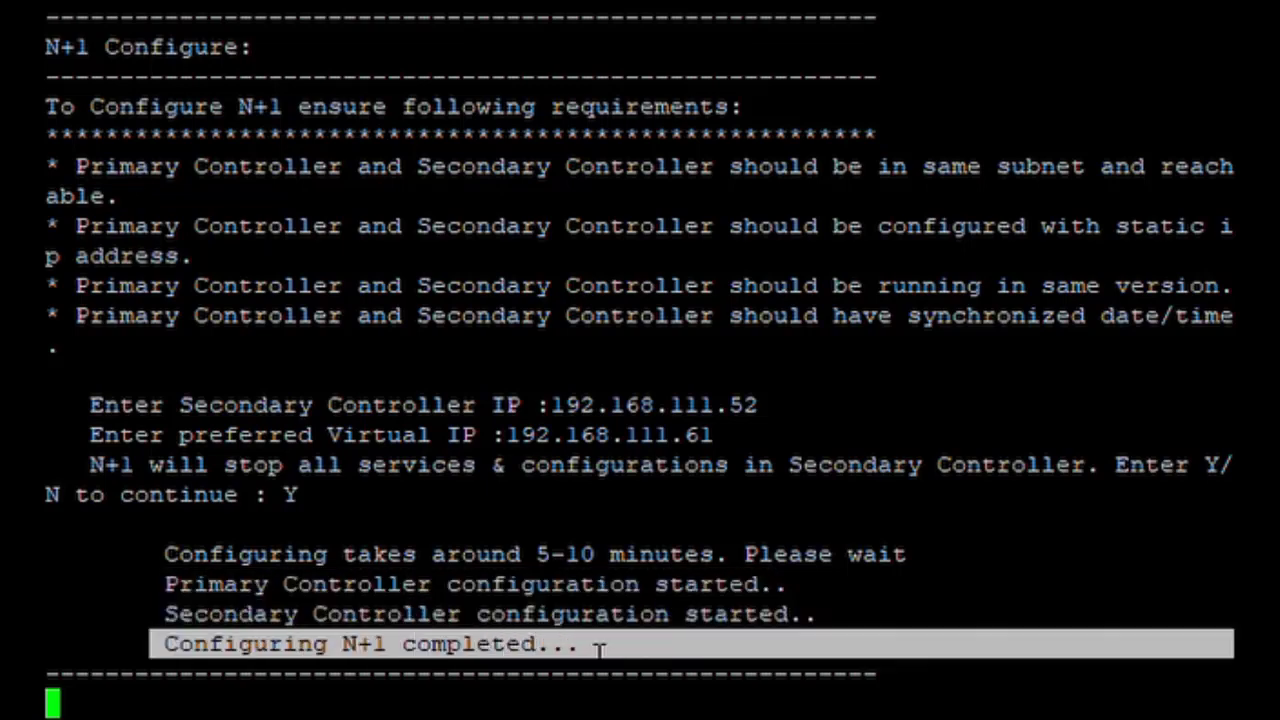
left_click(480, 615)
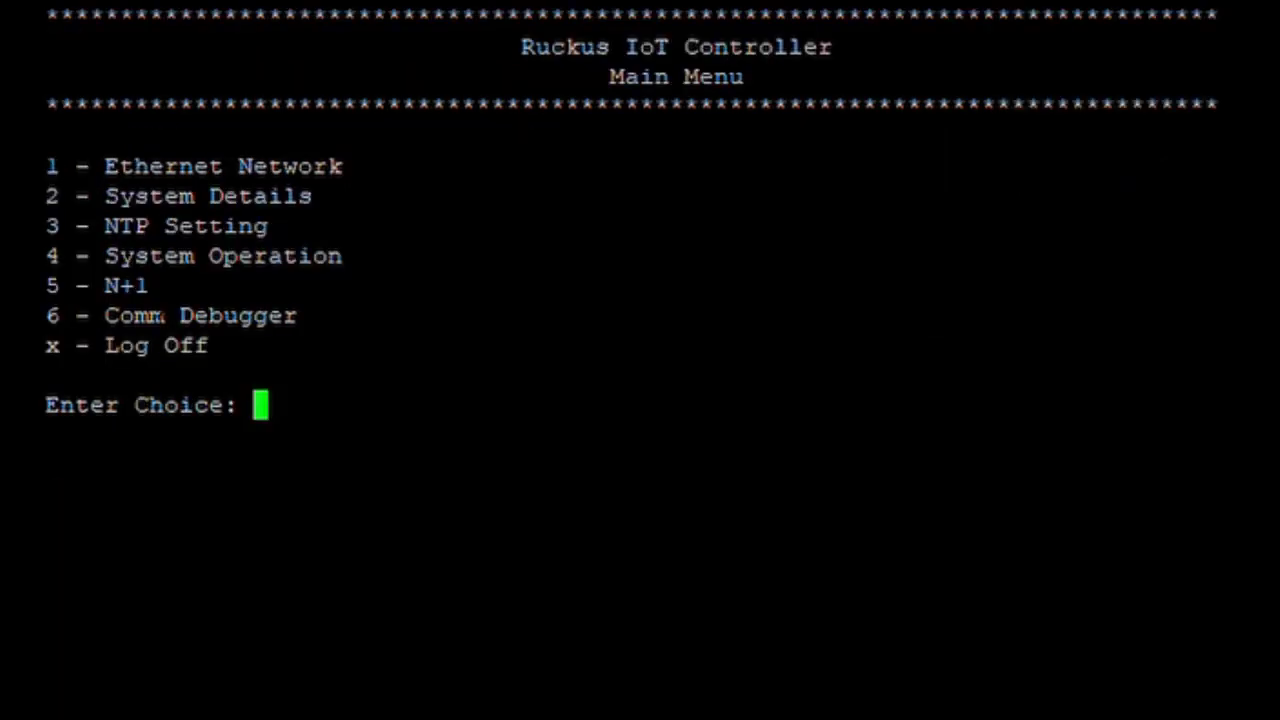
- View N+1 Status, highlighting Enabled, virtual IP 192.168.111.61, Active Primary and secondary 192.168.111.52, then exit
type("5")
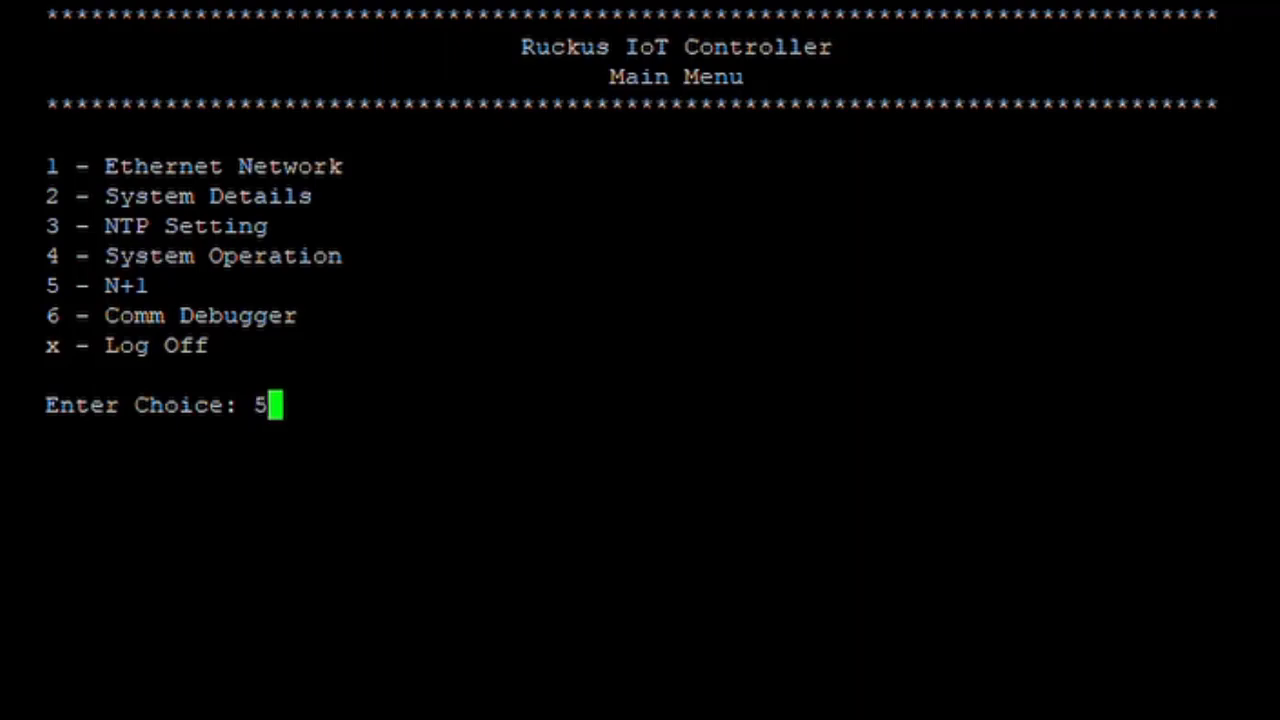
key("Return")
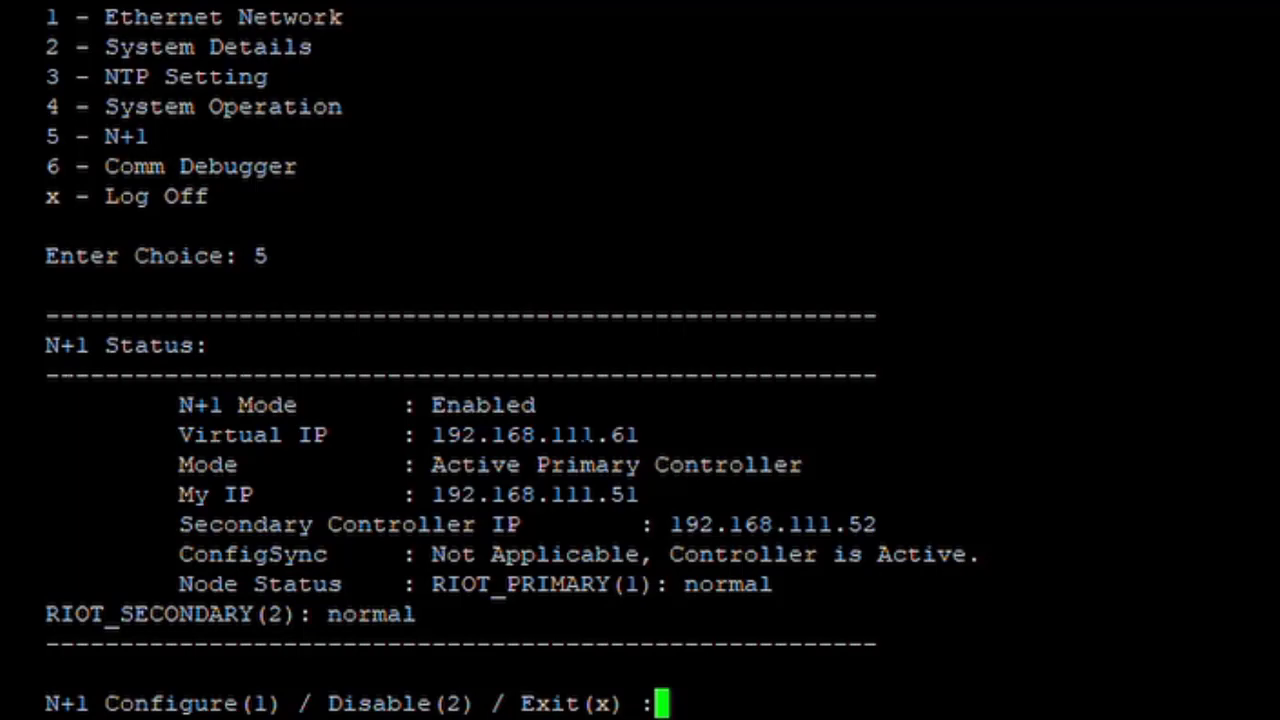
left_click_drag(1230, 405, 178, 405)
left_click_drag(1230, 435, 175, 435)
left_click_drag(1230, 465, 440, 466)
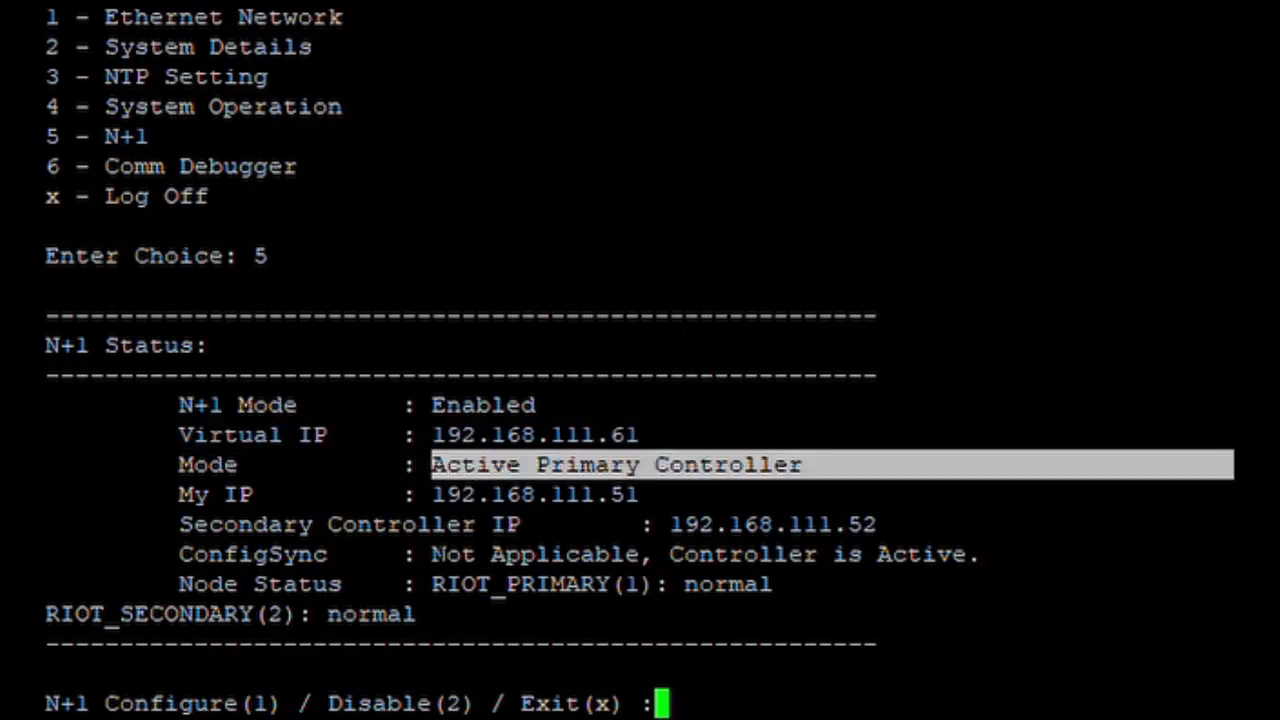
left_click_drag(1230, 525, 628, 530)
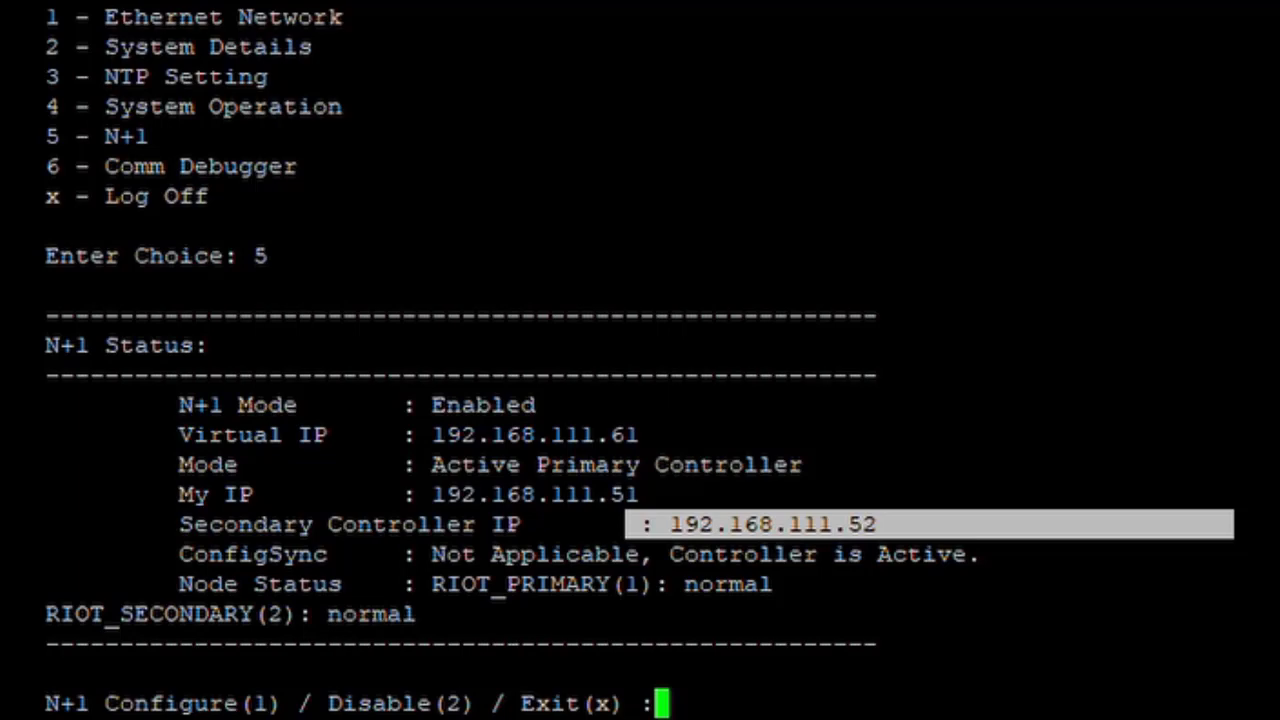
type("x")
key("Return")
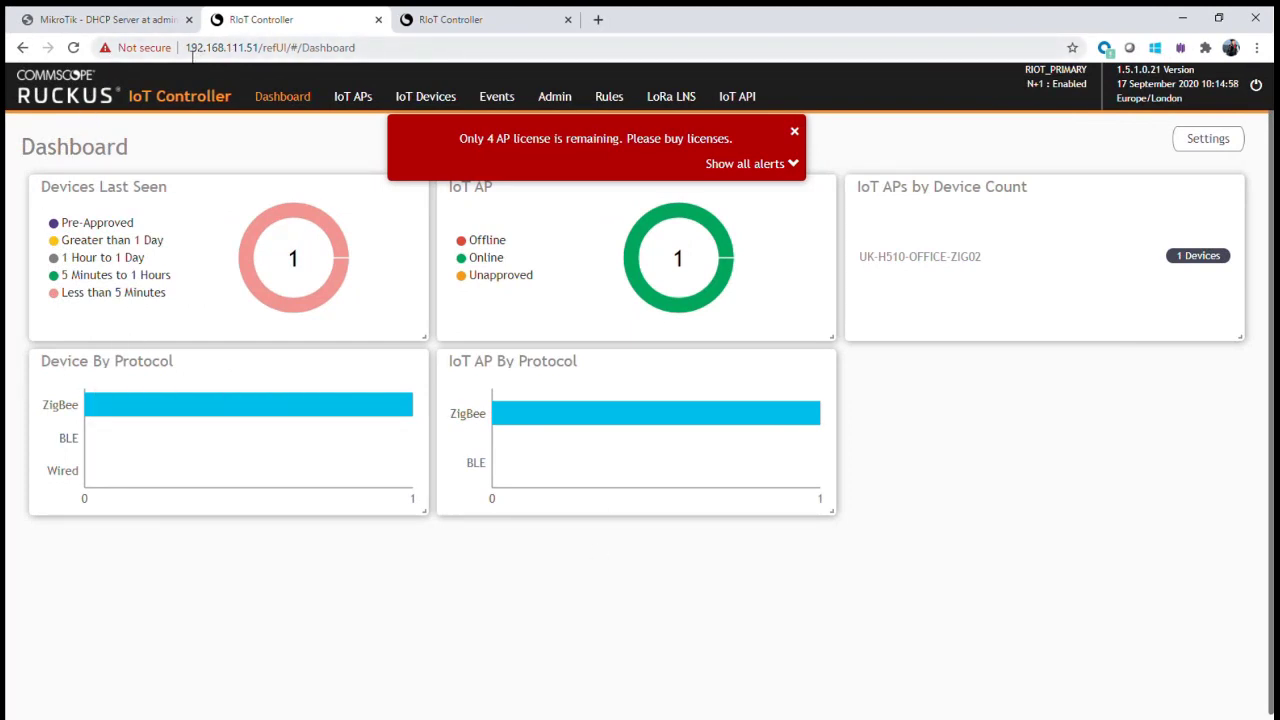
- On the 192.168.111.51 dashboard, highlight N+1 Enabled, dismiss the licence alert, and go to the secondary tab
left_click_drag(190, 48, 294, 48)
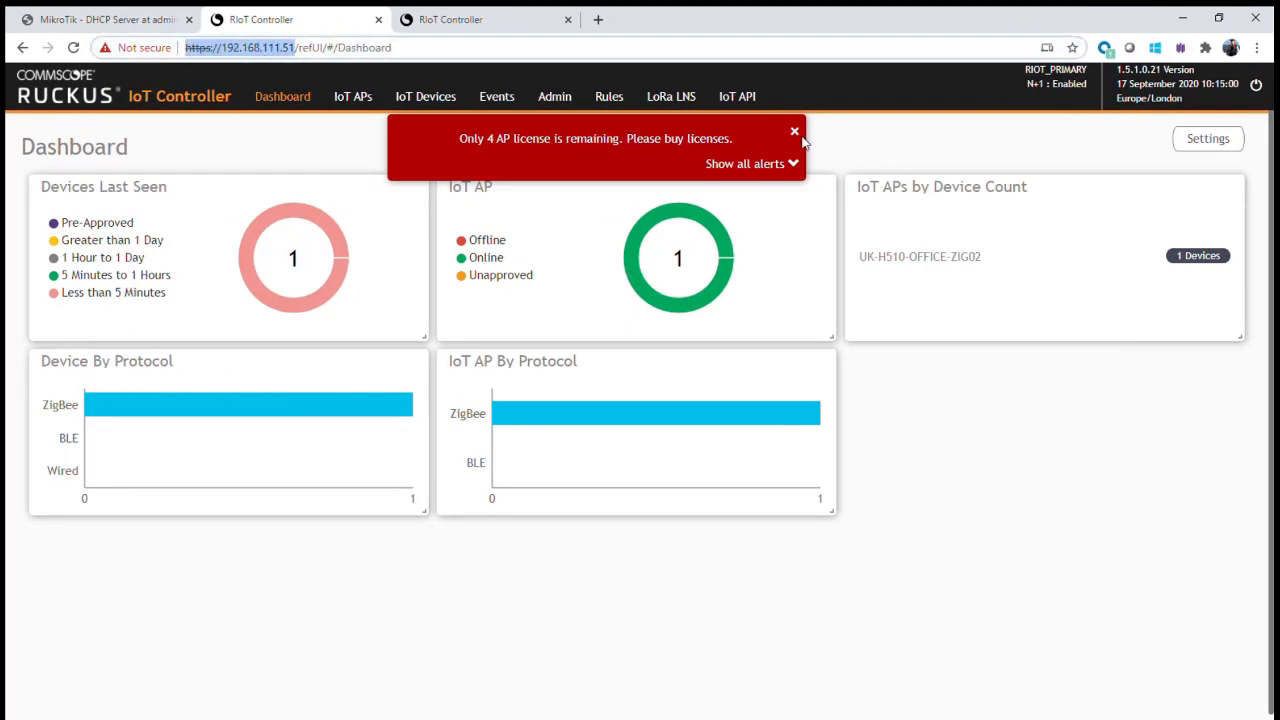
left_click_drag(1050, 85, 1090, 88)
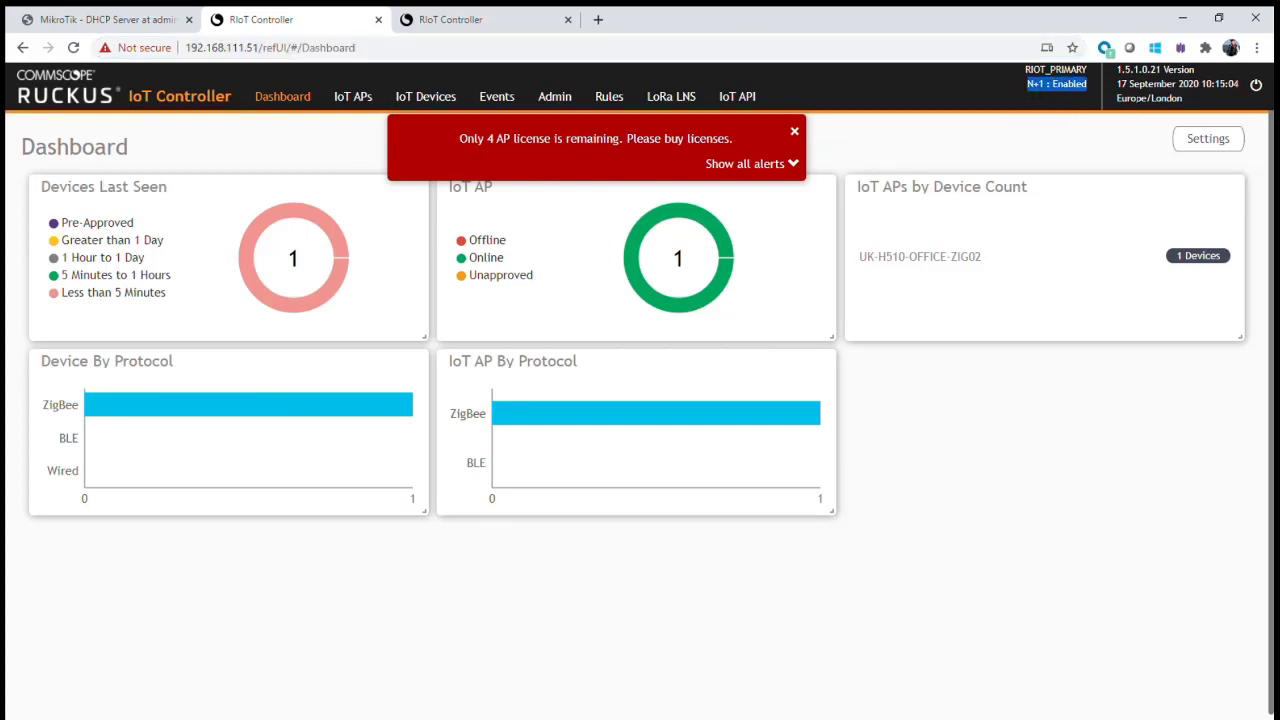
left_click(793, 131)
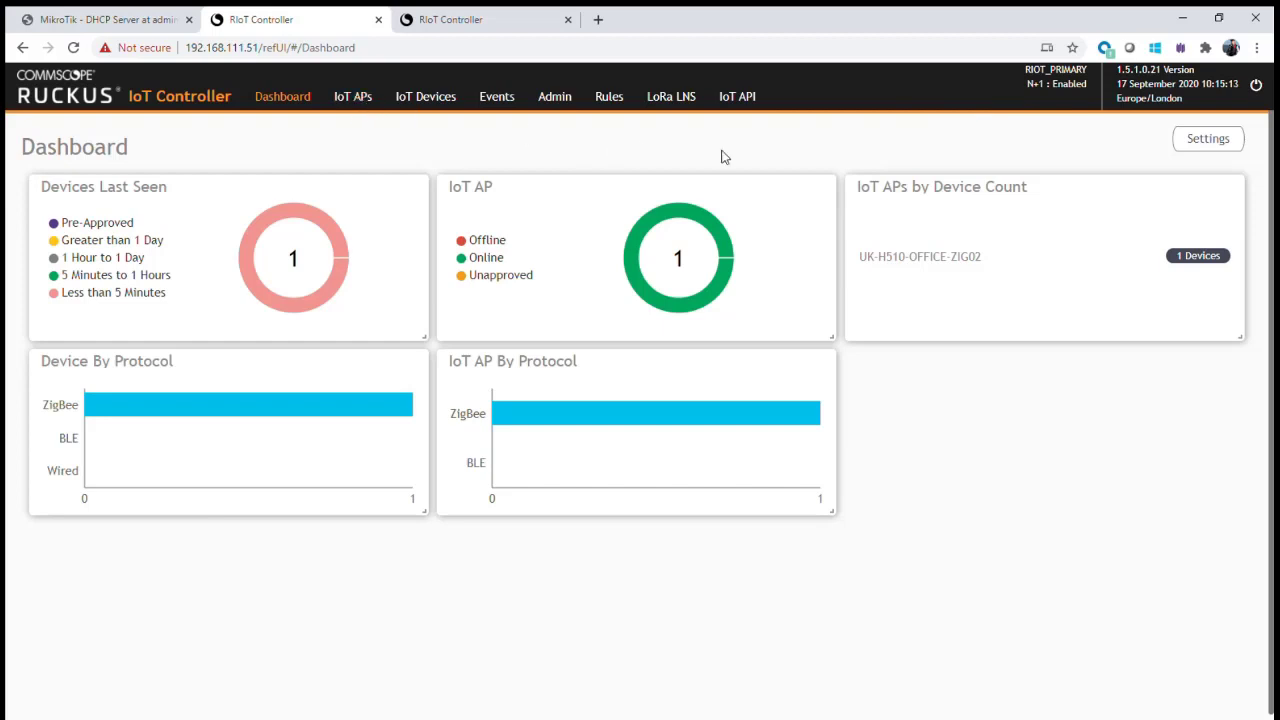
left_click_drag(1027, 84, 1088, 84)
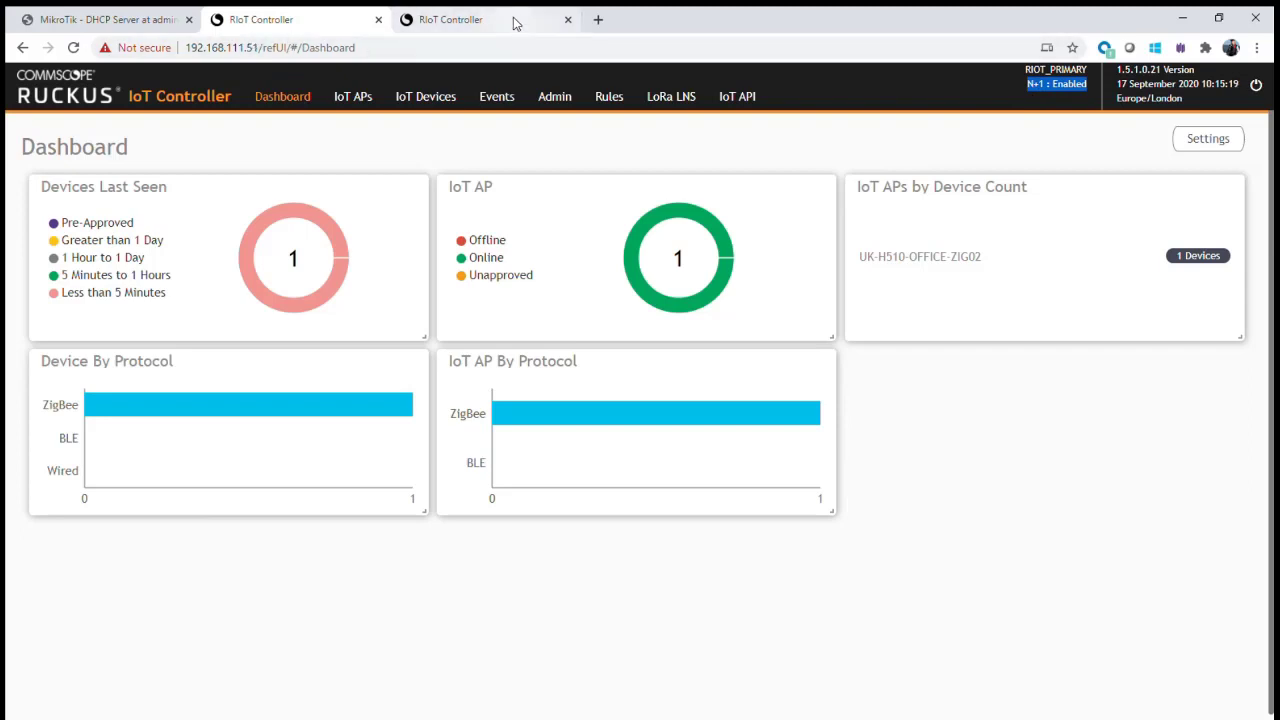
left_click(480, 19)
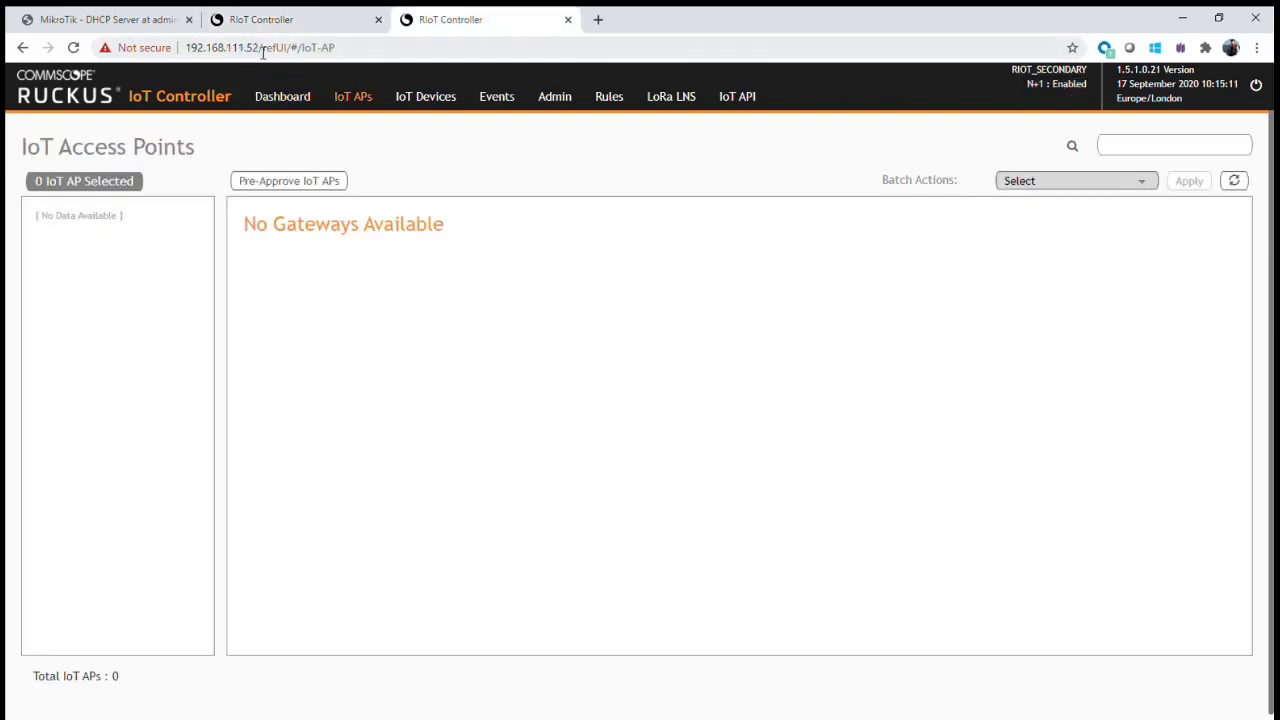
- Highlight the secondary's 192.168.111.52 address and N+1 Enabled status, then view the primary's IoT Access Points list
left_click_drag(263, 52, 185, 50)
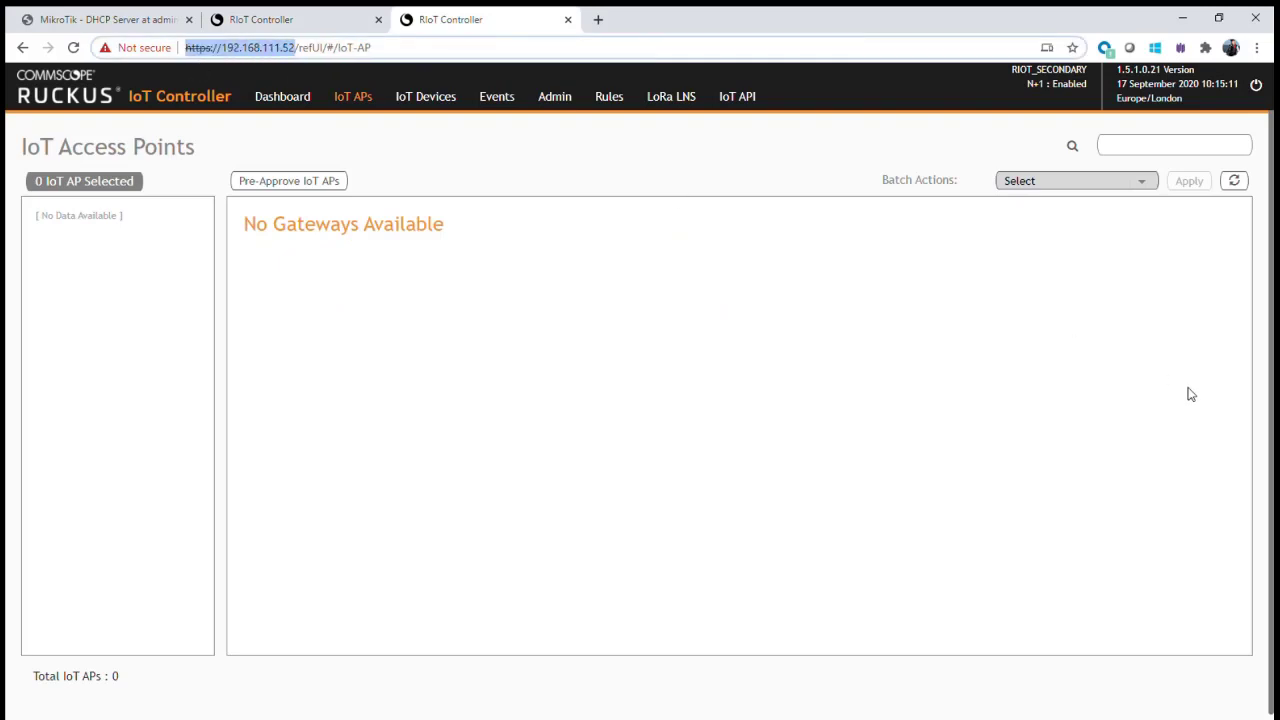
left_click_drag(1022, 85, 1088, 97)
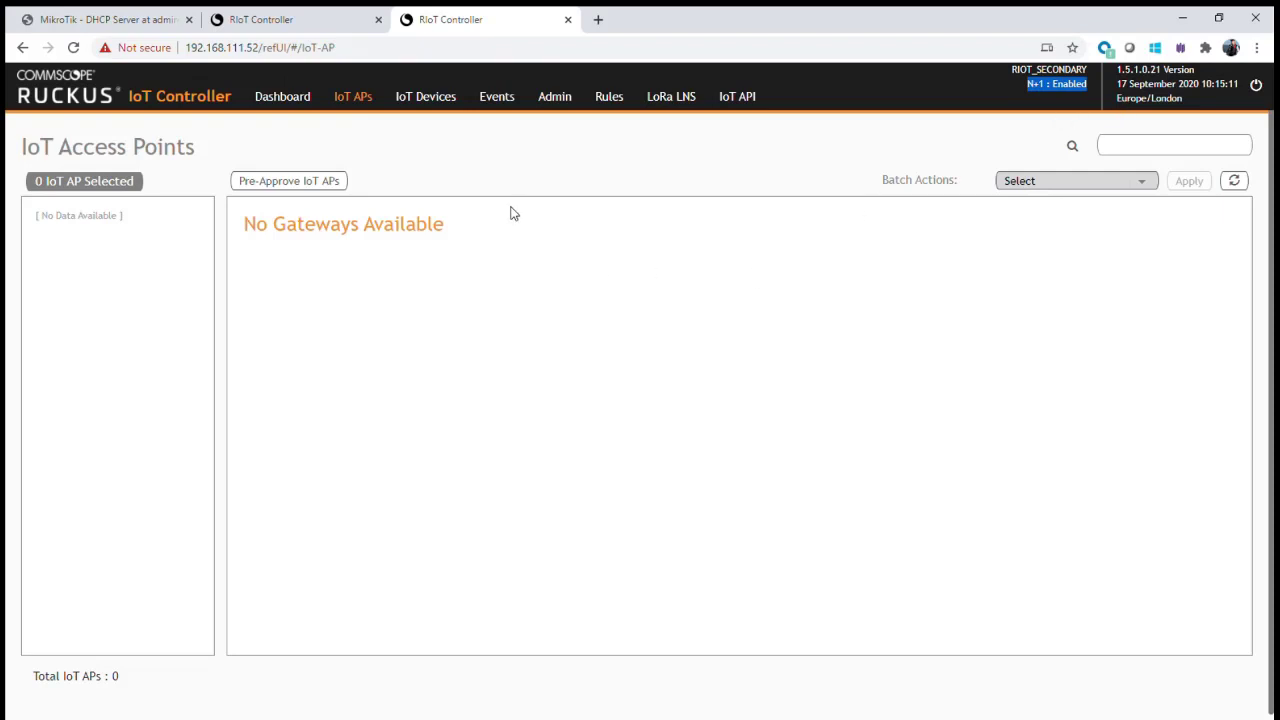
left_click(322, 28)
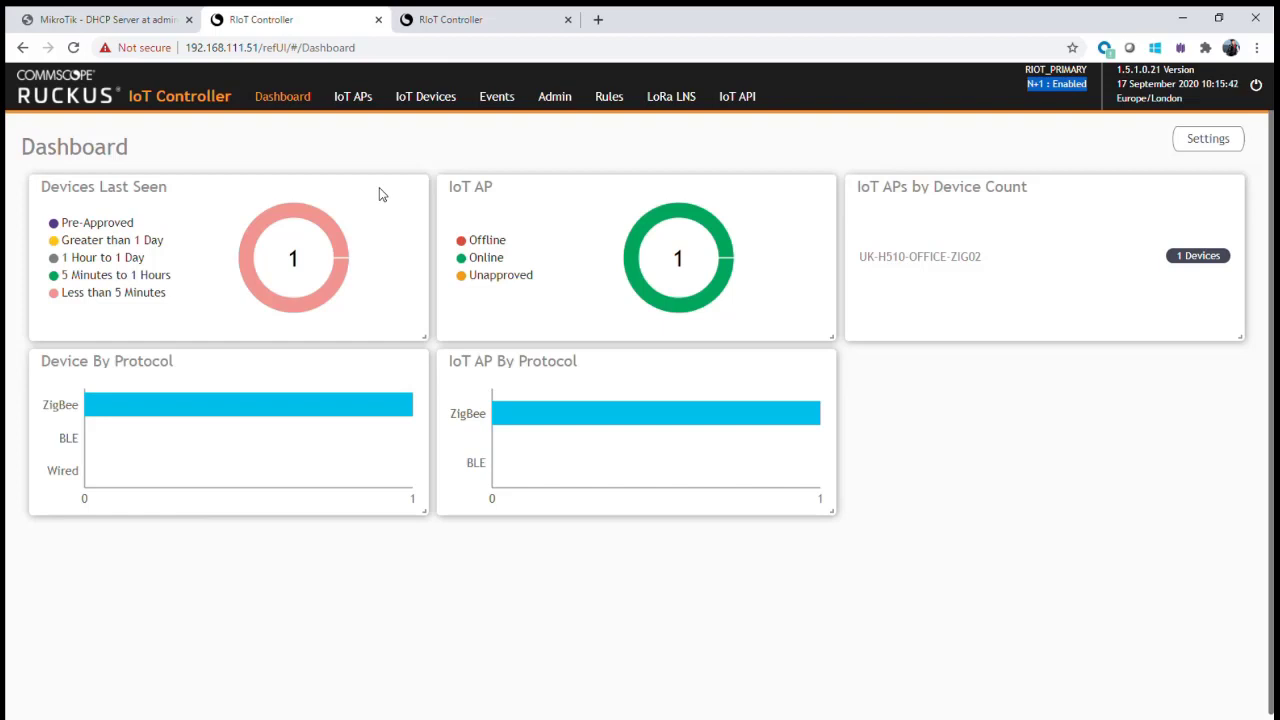
left_click(353, 96)
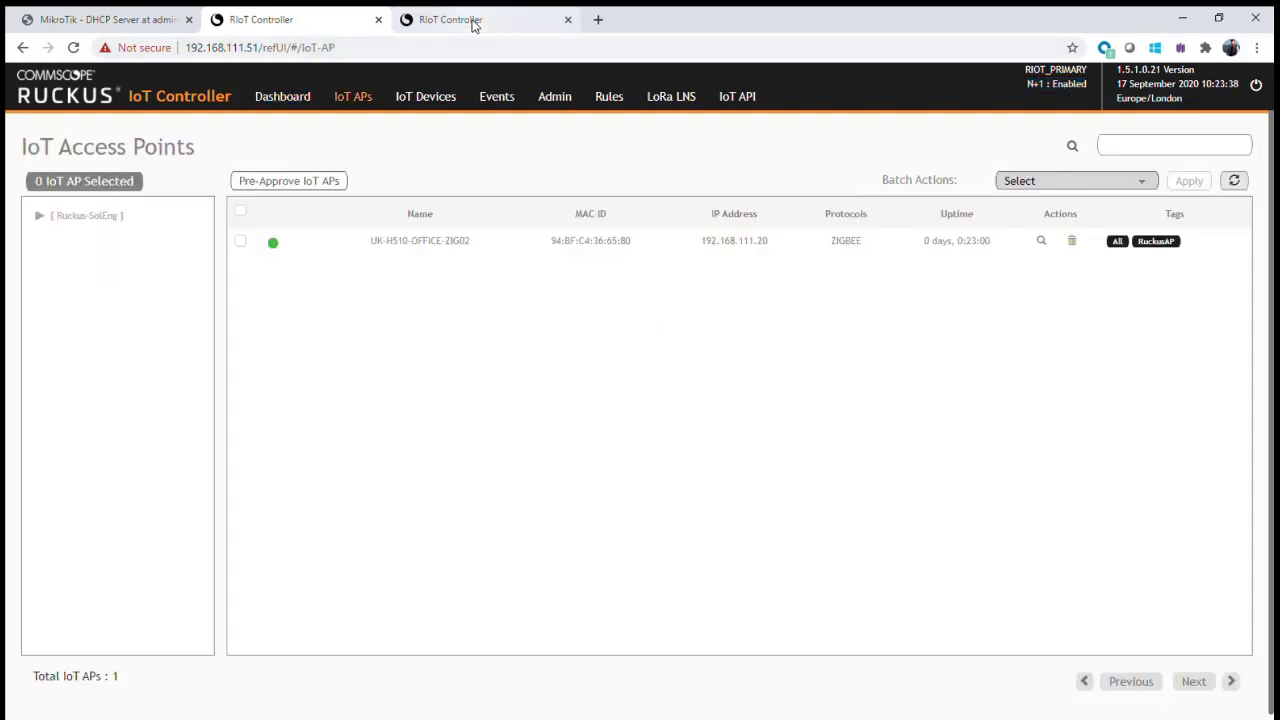
left_click(471, 19)
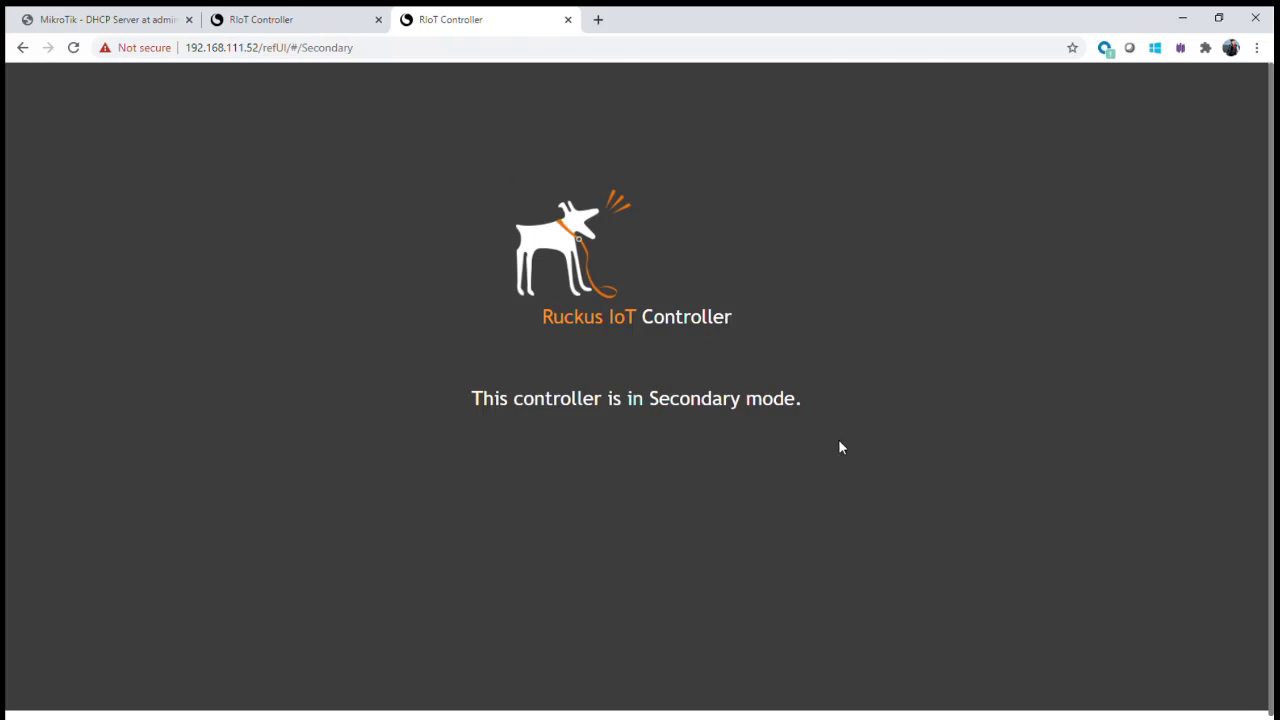
left_click(315, 30)
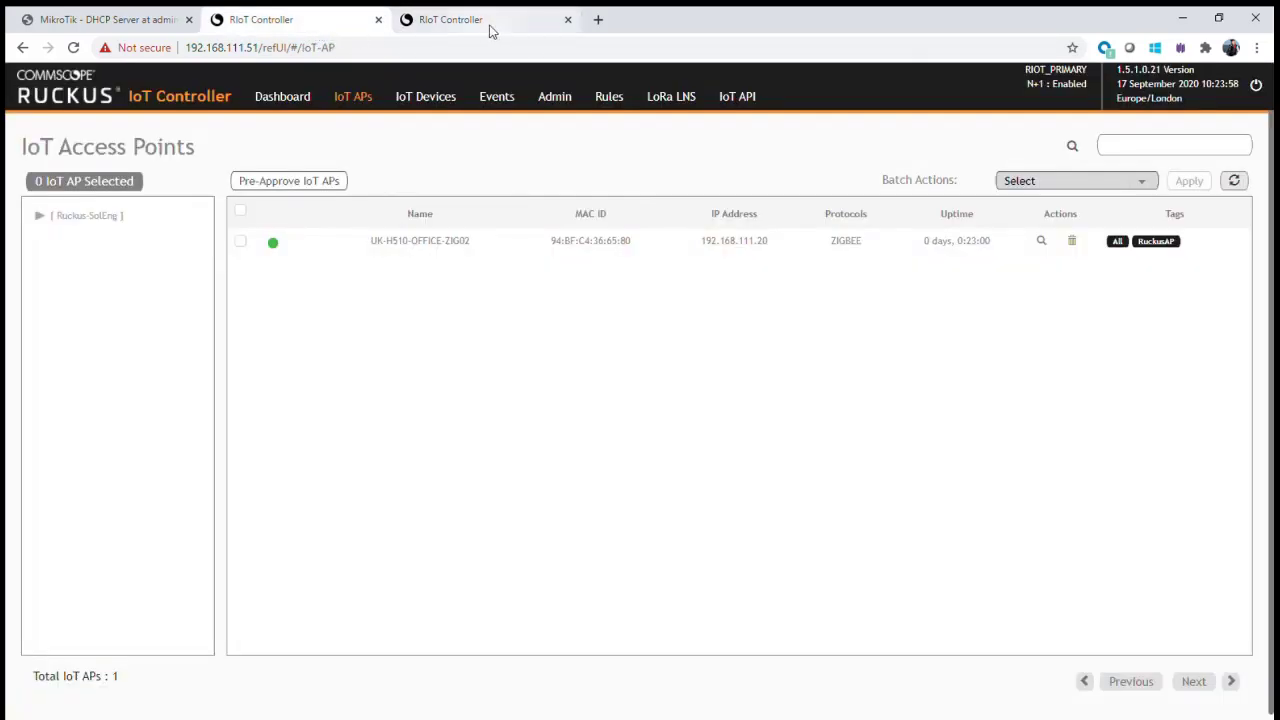